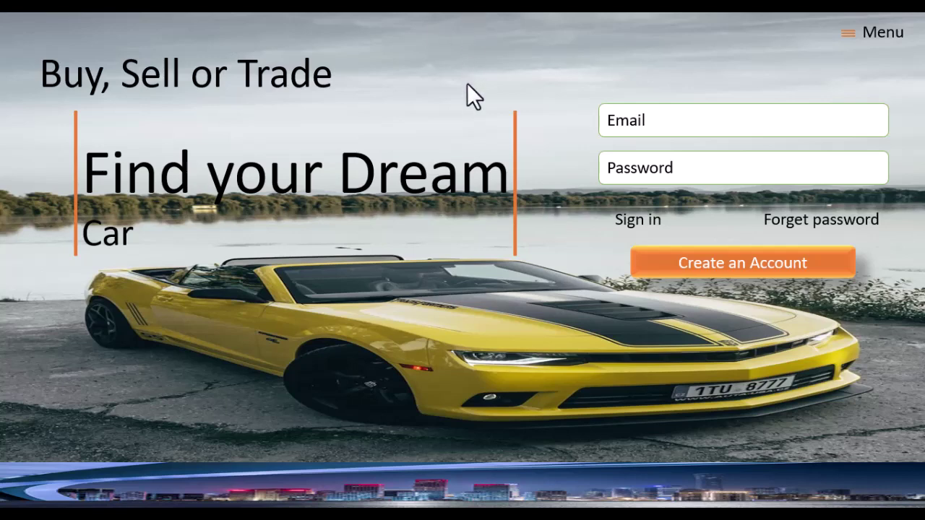
End the slide show and return to editing the car landing page slide.
{"action": "key", "text": "Escape"}
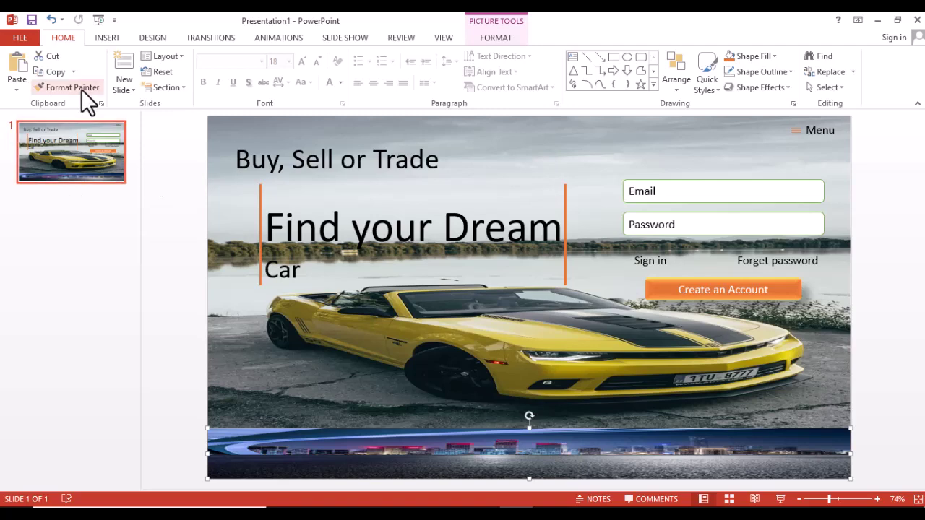
Add a Blank-layout slide after the car landing page, then reselect slide 1.
{"action": "left_click", "coordinate": [127, 85]}
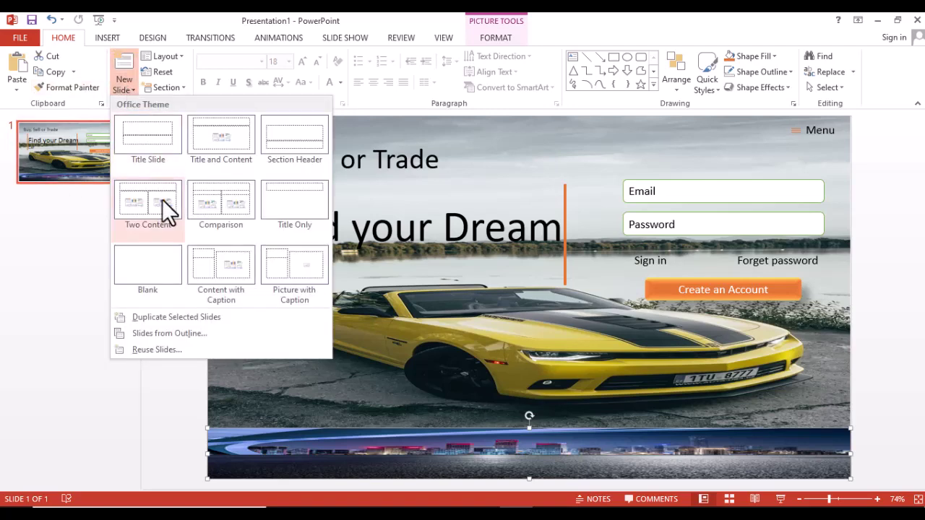
{"action": "left_click", "coordinate": [154, 261]}
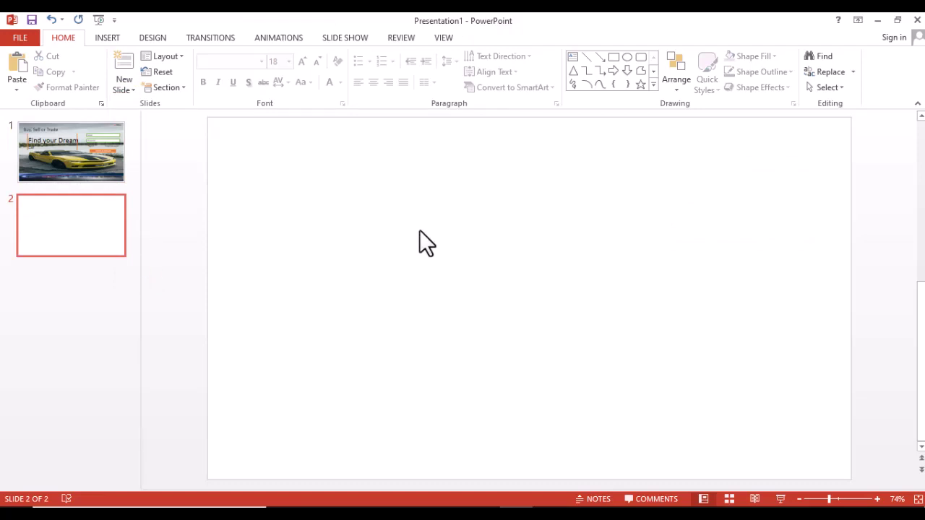
{"action": "left_click", "coordinate": [43, 158]}
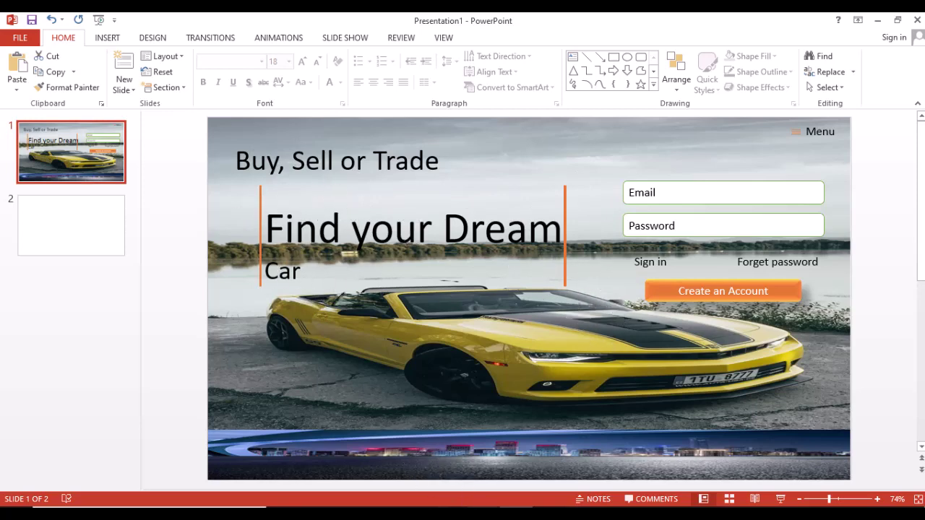
Scroll Unsplash's car backgrounds results and copy the yellow convertible Camaro image.
{"action": "mouse_move", "coordinate": [482, 515]}
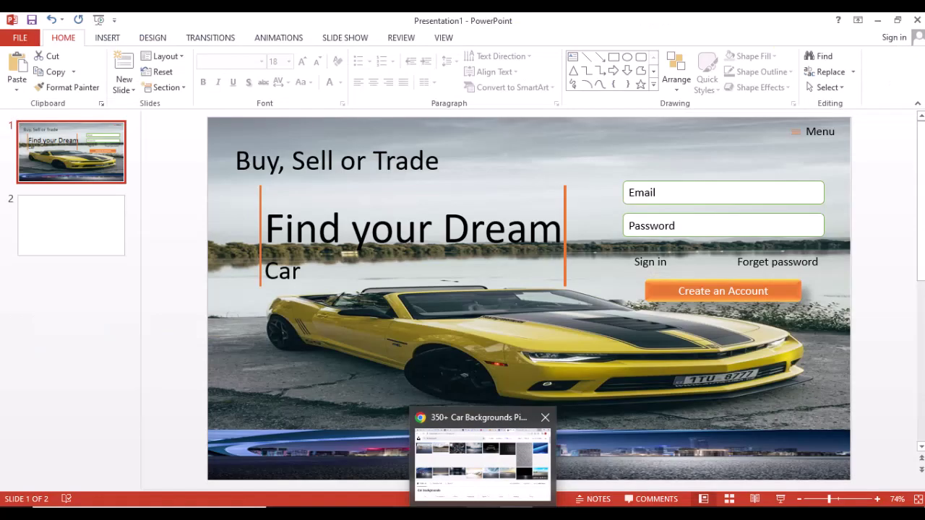
{"action": "left_click", "coordinate": [483, 462]}
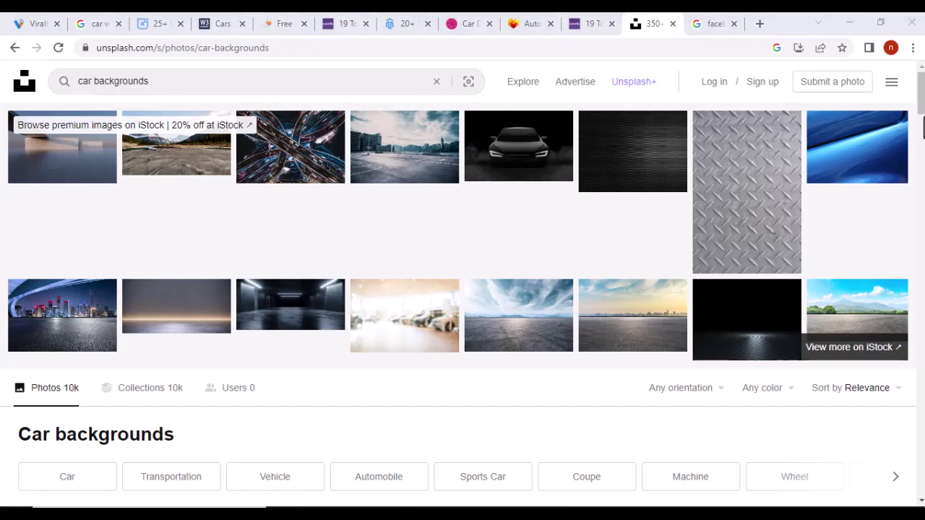
{"action": "left_click_drag", "start_coordinate": [920, 108], "coordinate": [923, 116]}
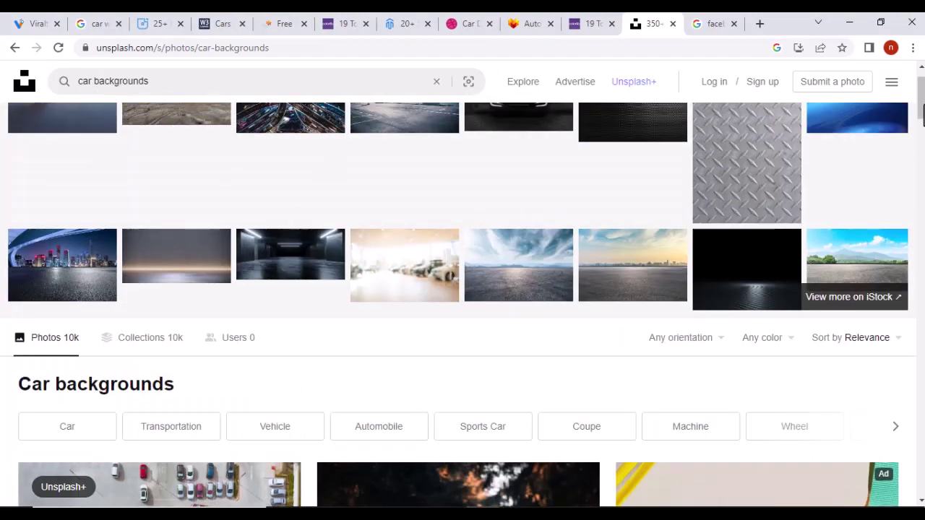
{"action": "mouse_move", "coordinate": [922, 116]}
{"action": "left_mouse_down"}
{"action": "mouse_move", "coordinate": [921, 103]}
{"action": "mouse_move", "coordinate": [920, 314]}
{"action": "left_mouse_up"}
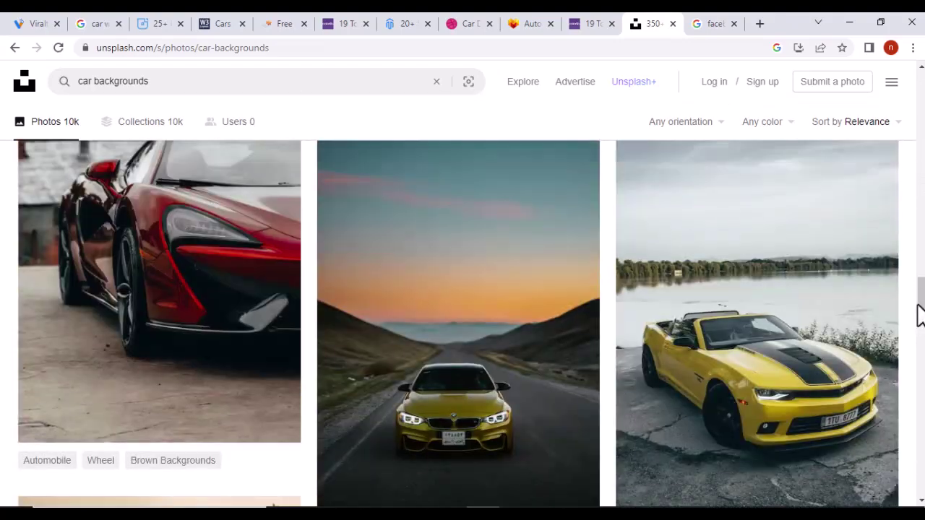
{"action": "right_click", "coordinate": [798, 317]}
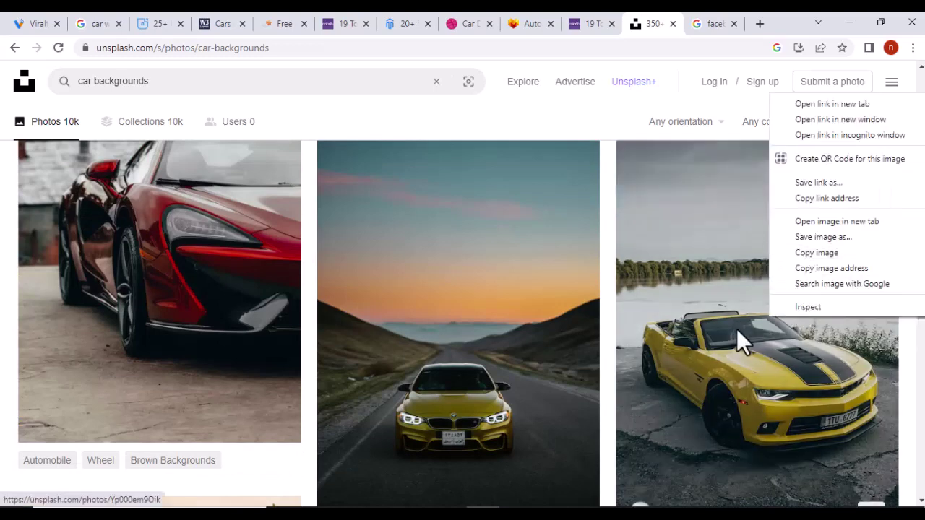
{"action": "left_click", "coordinate": [800, 255]}
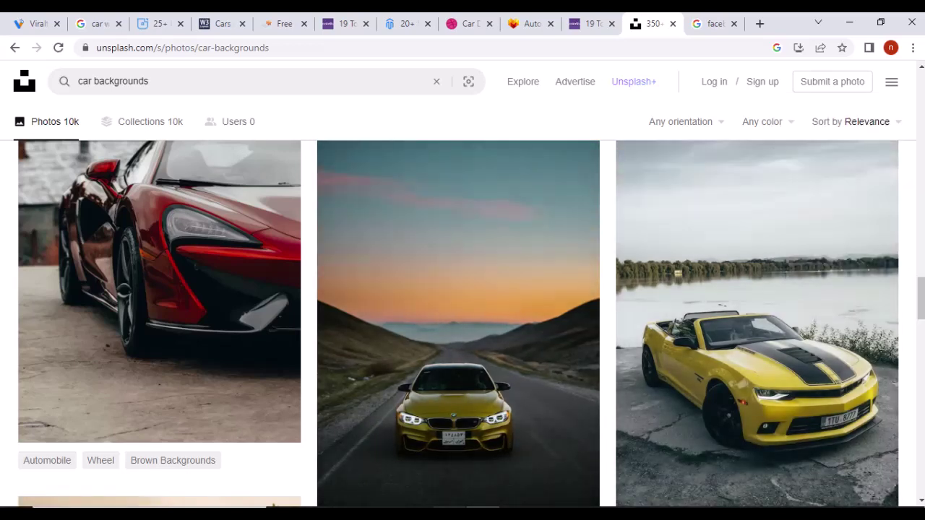
{"action": "mouse_move", "coordinate": [483, 515]}
Paste the copied Camaro photo onto blank slide 2.
{"action": "left_click", "coordinate": [847, 24]}
{"action": "left_click", "coordinate": [75, 247]}
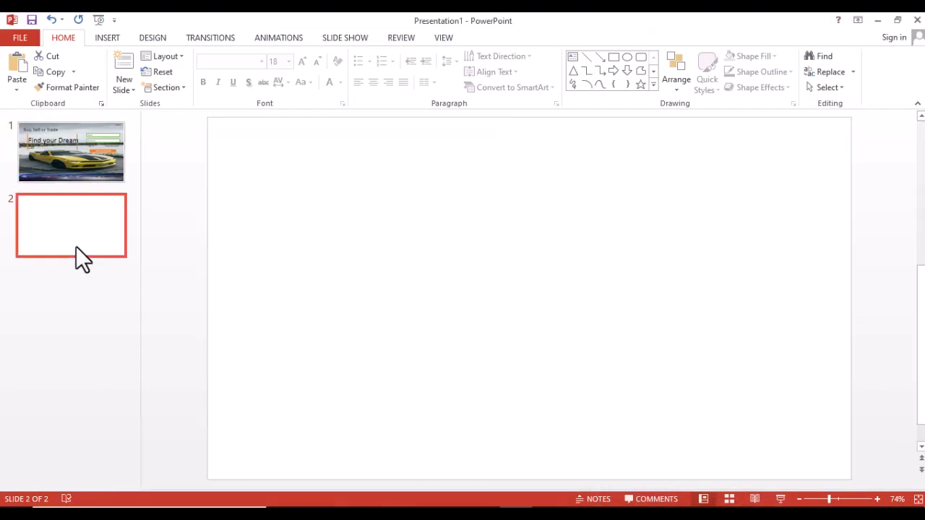
{"action": "left_click", "coordinate": [316, 212]}
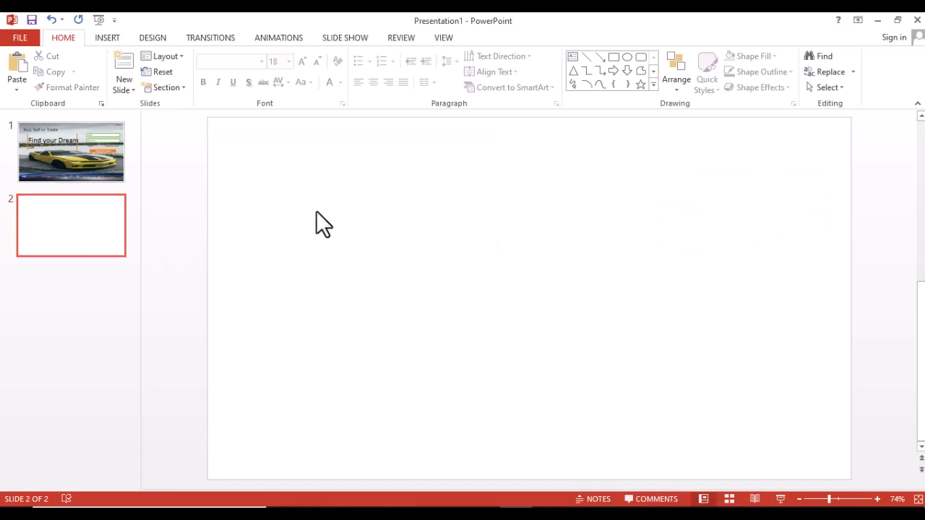
{"action": "right_click", "coordinate": [281, 170]}
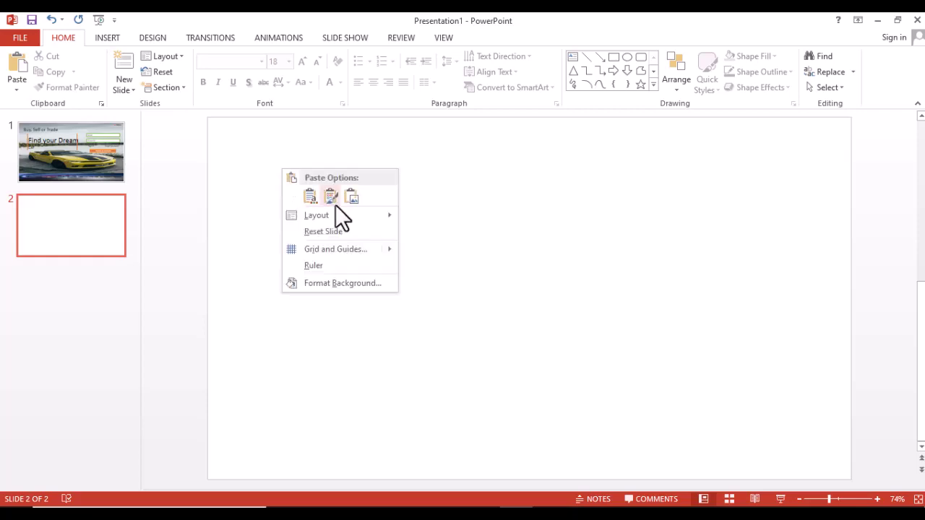
{"action": "left_click", "coordinate": [307, 196]}
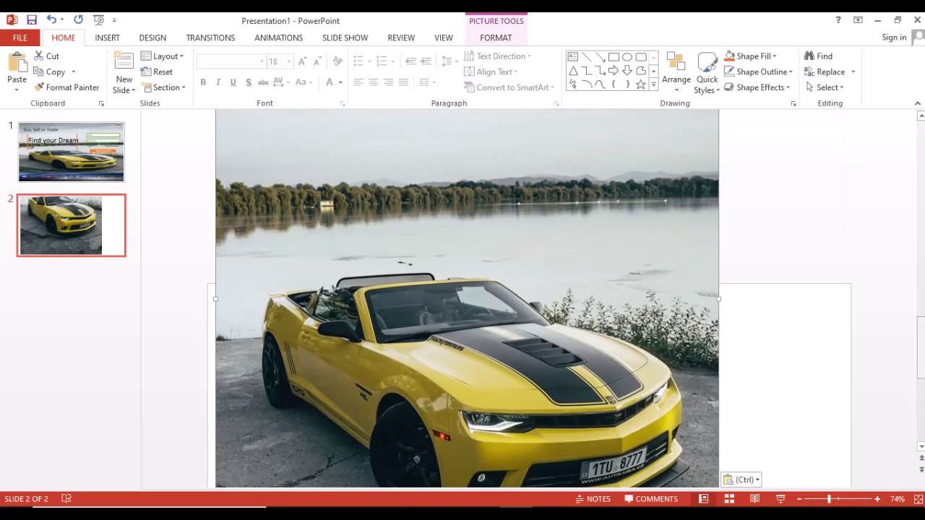
Move the photo up and enlarge it from the top-right corner to span the slide's width.
{"action": "left_click_drag", "start_coordinate": [919, 346], "coordinate": [920, 434]}
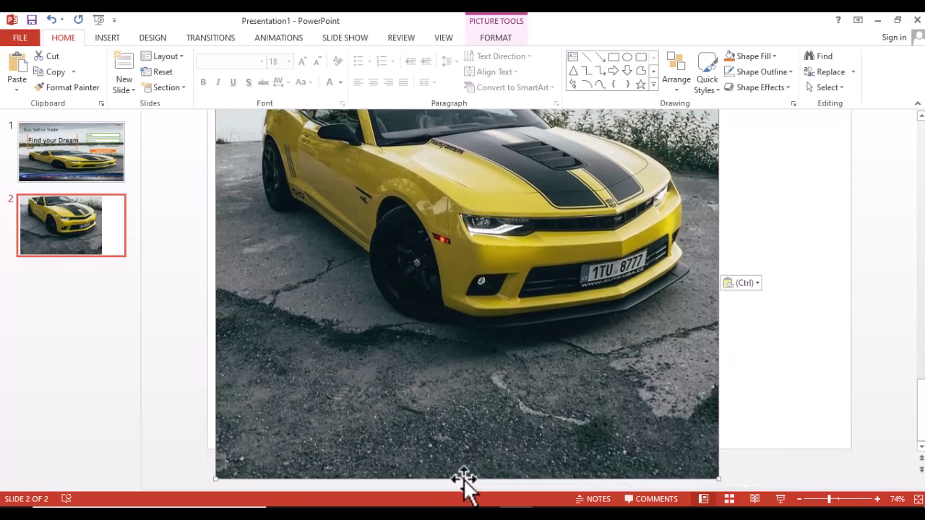
{"action": "mouse_move", "coordinate": [466, 480]}
{"action": "left_mouse_down"}
{"action": "mouse_move", "coordinate": [473, 453]}
{"action": "mouse_move", "coordinate": [470, 479]}
{"action": "left_mouse_up"}
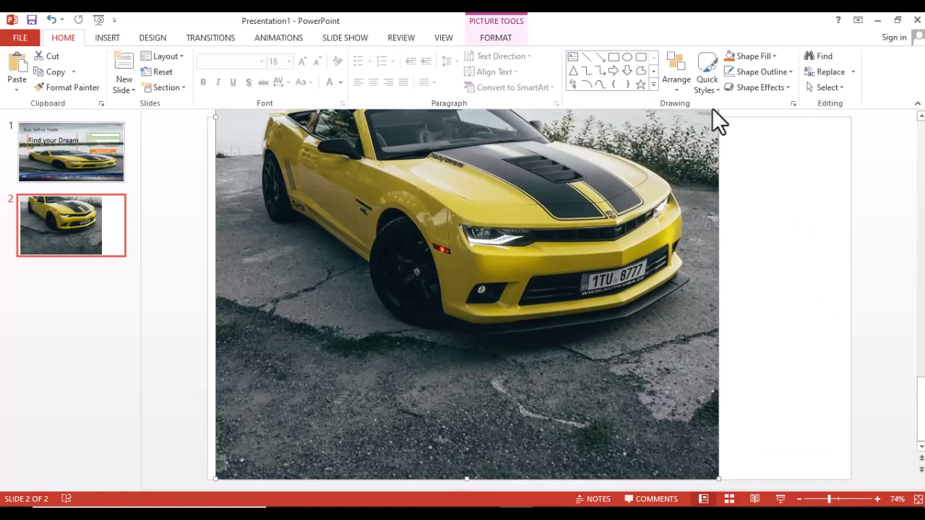
{"action": "mouse_move", "coordinate": [720, 114]}
{"action": "left_mouse_down"}
{"action": "mouse_move", "coordinate": [750, 123]}
{"action": "mouse_move", "coordinate": [851, 121]}
{"action": "left_mouse_up"}
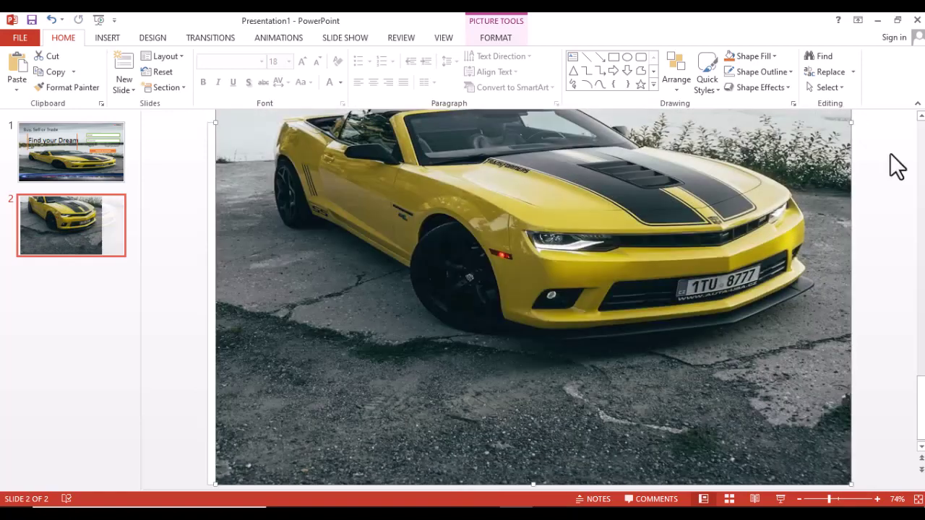
{"action": "left_click_drag", "start_coordinate": [921, 405], "coordinate": [917, 255]}
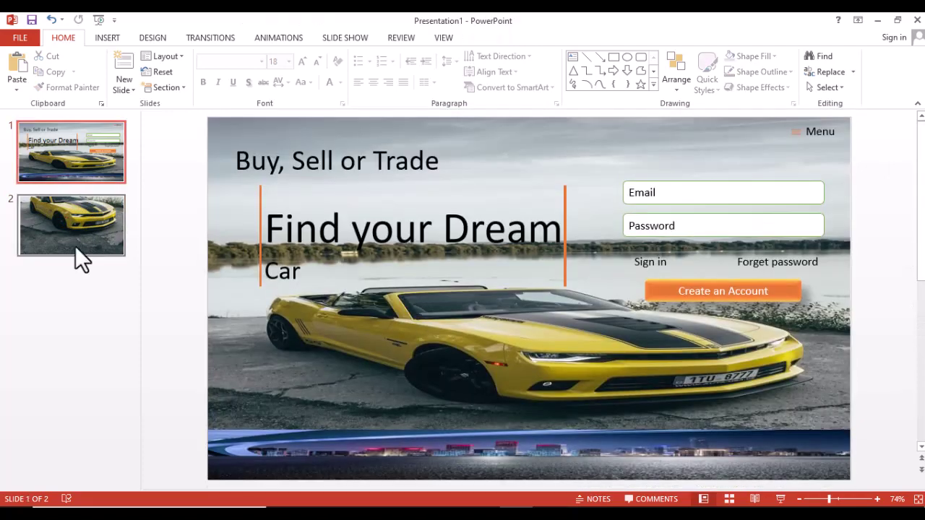
Select the Camaro photo on slide 2, shorten it from the bottom and move it down.
{"action": "left_click", "coordinate": [75, 218]}
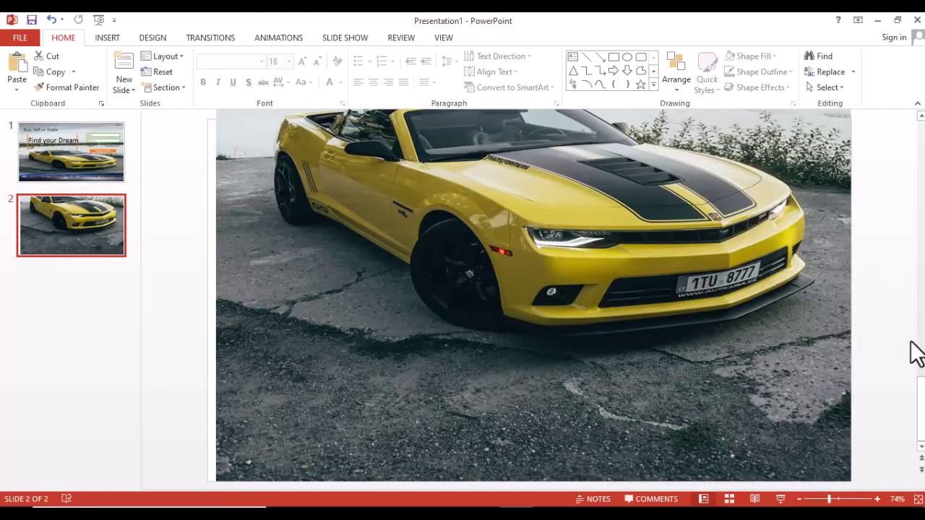
{"action": "left_click_drag", "start_coordinate": [920, 425], "coordinate": [920, 137]}
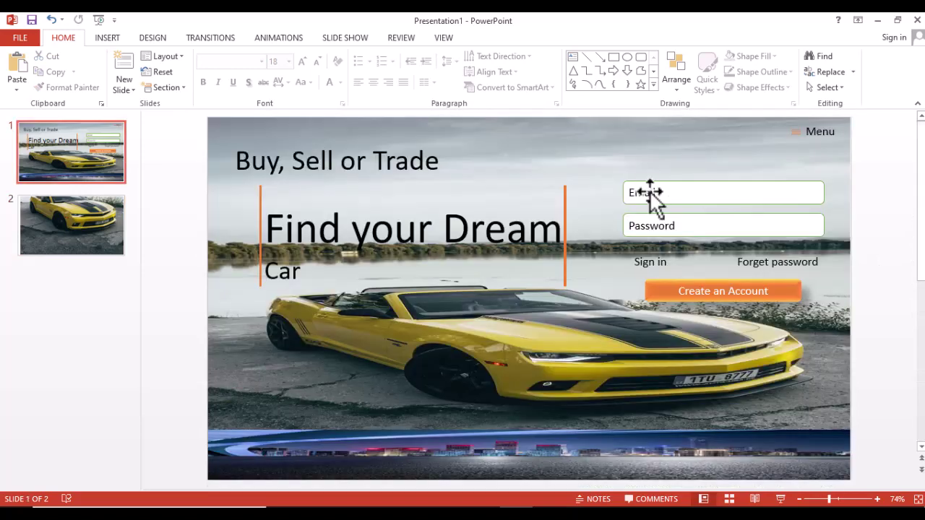
{"action": "left_click", "coordinate": [102, 229]}
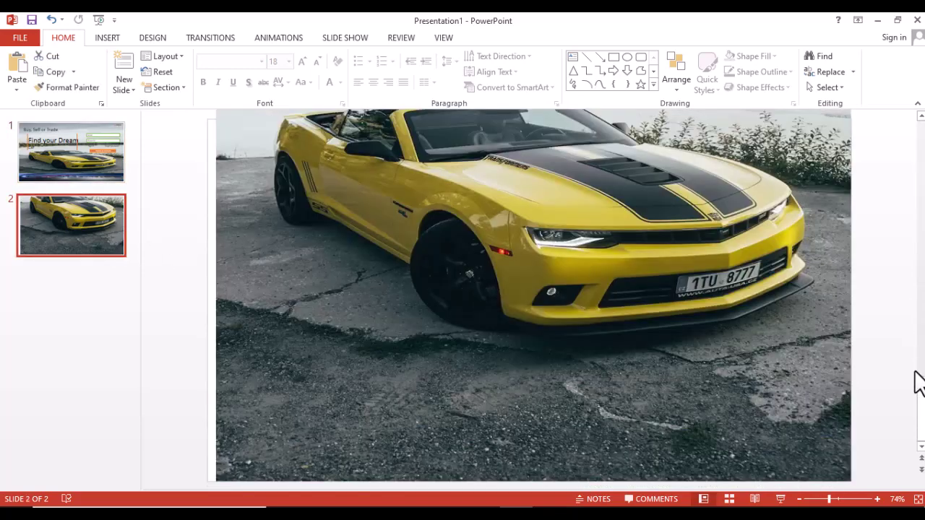
{"action": "left_click", "coordinate": [540, 482]}
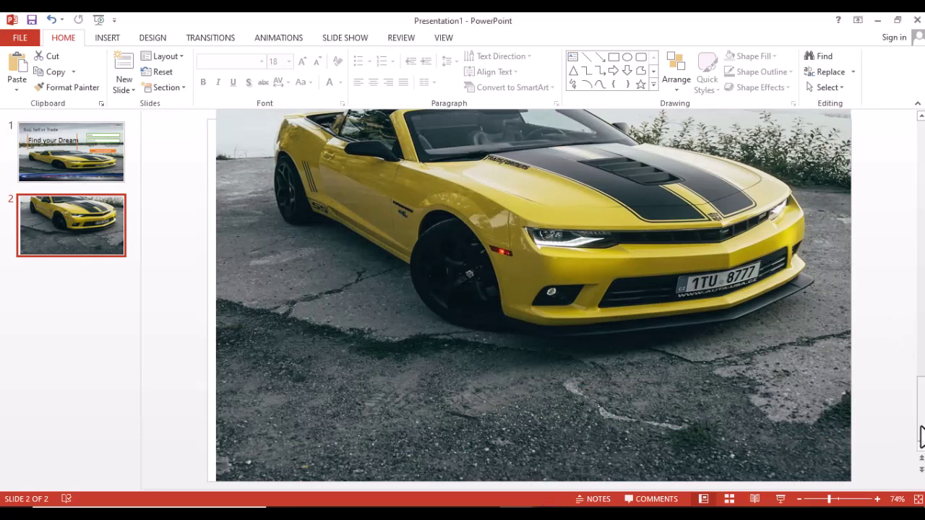
{"action": "left_click_drag", "start_coordinate": [921, 426], "coordinate": [922, 238]}
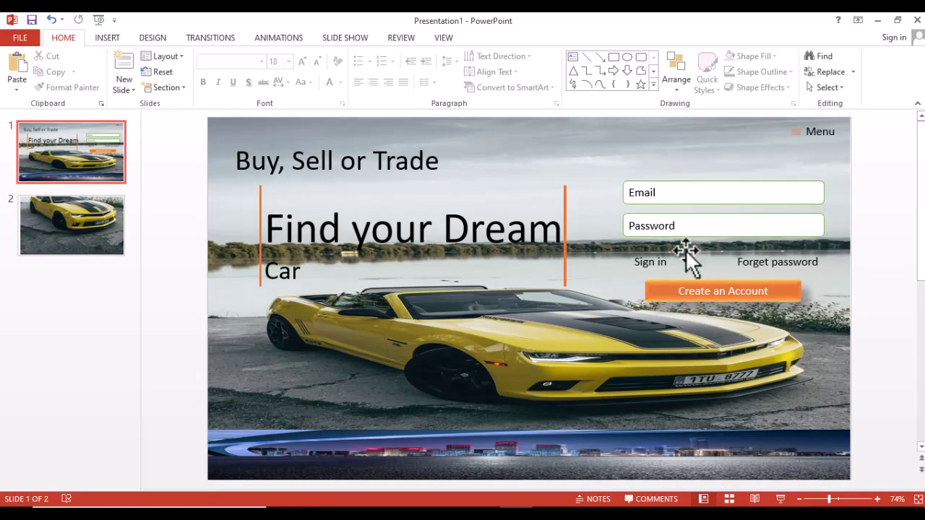
{"action": "left_click", "coordinate": [52, 226]}
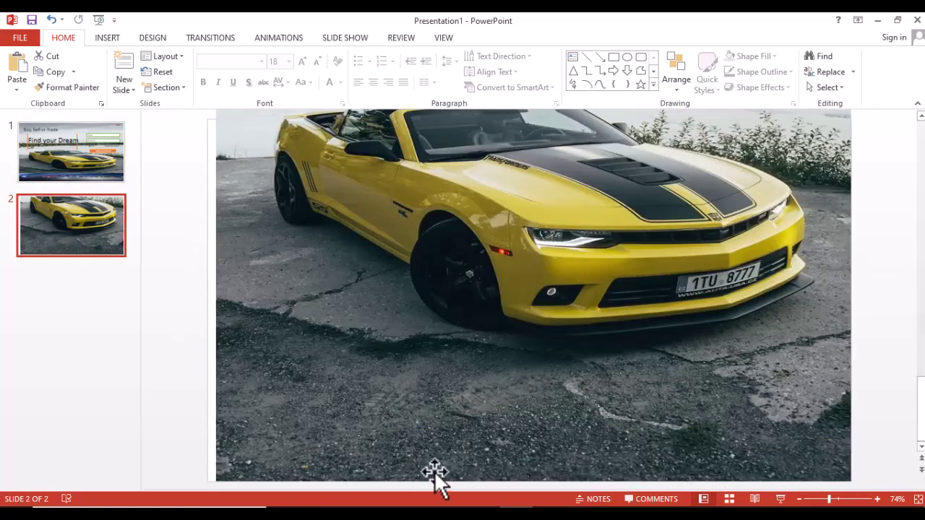
{"action": "left_click", "coordinate": [475, 471]}
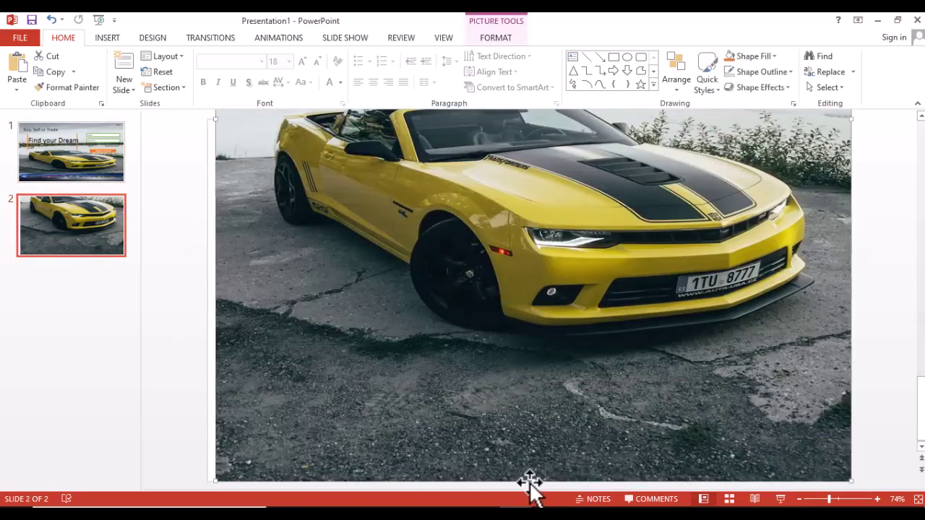
{"action": "left_click_drag", "start_coordinate": [520, 480], "coordinate": [523, 378]}
{"action": "mouse_move", "coordinate": [489, 279]}
{"action": "left_mouse_down"}
{"action": "mouse_move", "coordinate": [496, 377]}
{"action": "mouse_move", "coordinate": [479, 376]}
{"action": "left_mouse_up"}
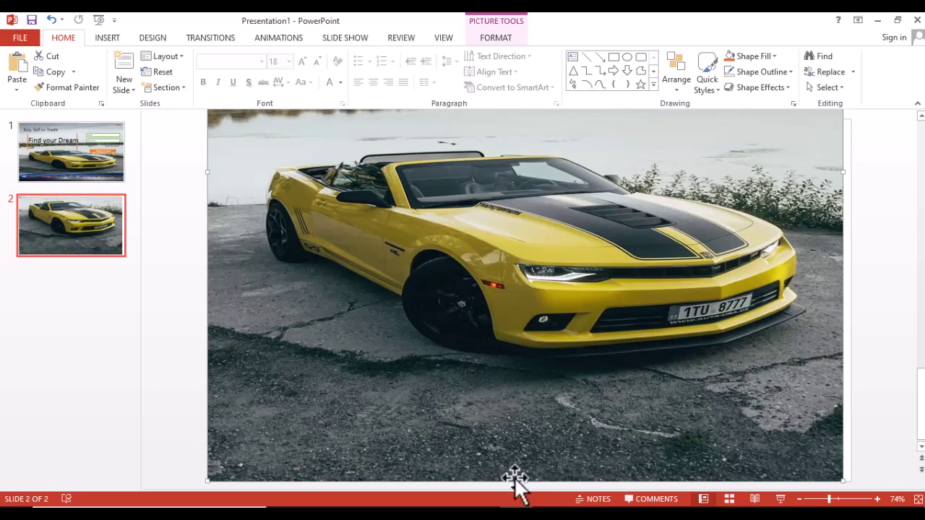
Shorten the photo again and shift it right and down to frame the lake and car.
{"action": "left_click_drag", "start_coordinate": [525, 481], "coordinate": [520, 392]}
{"action": "mouse_move", "coordinate": [510, 299]}
{"action": "left_mouse_down"}
{"action": "mouse_move", "coordinate": [545, 349]}
{"action": "mouse_move", "coordinate": [514, 398]}
{"action": "mouse_move", "coordinate": [512, 385]}
{"action": "left_mouse_up"}
{"action": "left_click", "coordinate": [919, 350]}
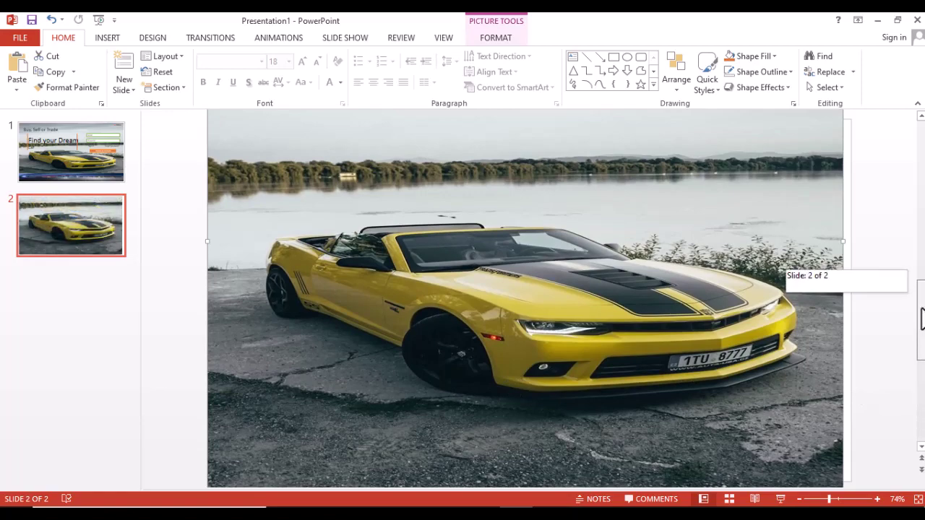
{"action": "left_click_drag", "start_coordinate": [919, 349], "coordinate": [912, 242]}
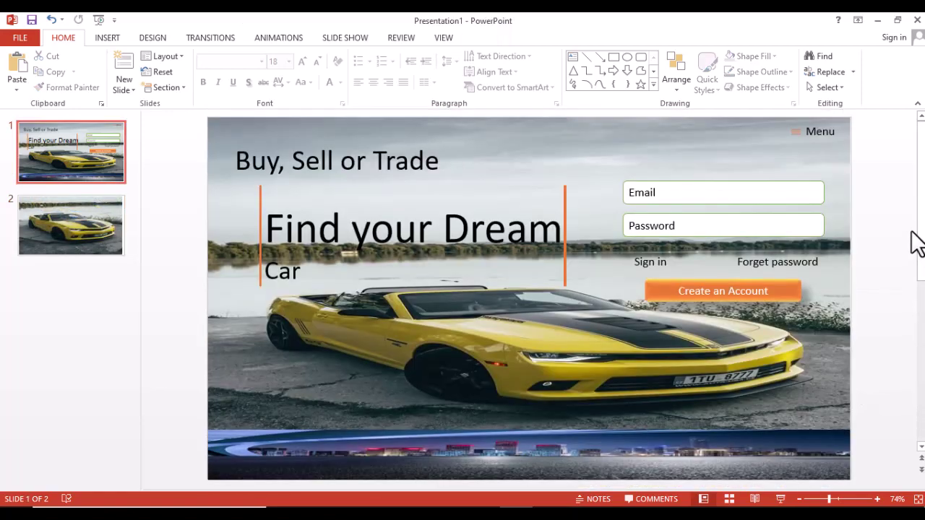
{"action": "left_click", "coordinate": [920, 231]}
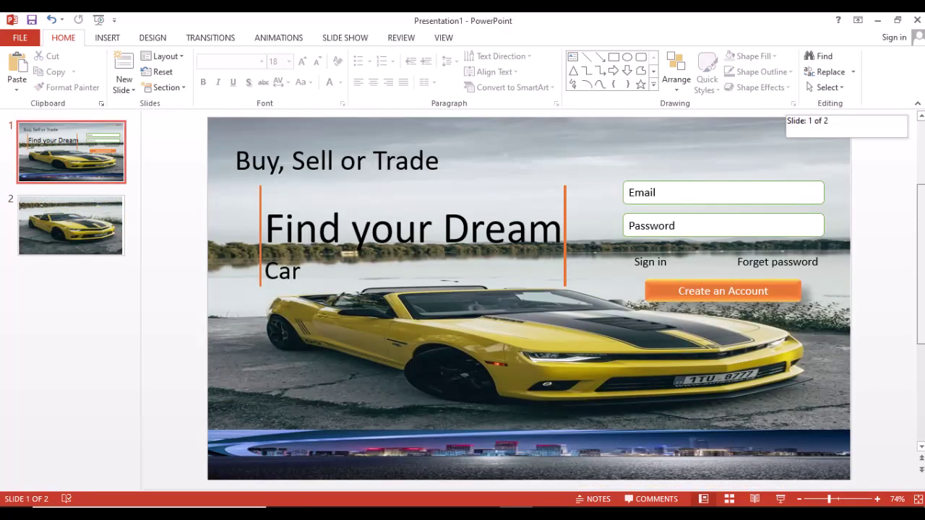
{"action": "left_click", "coordinate": [24, 245]}
Stretch the Camaro photo to 7.5" by 13.33" so it exactly covers slide 2.
{"action": "double_click", "coordinate": [636, 475]}
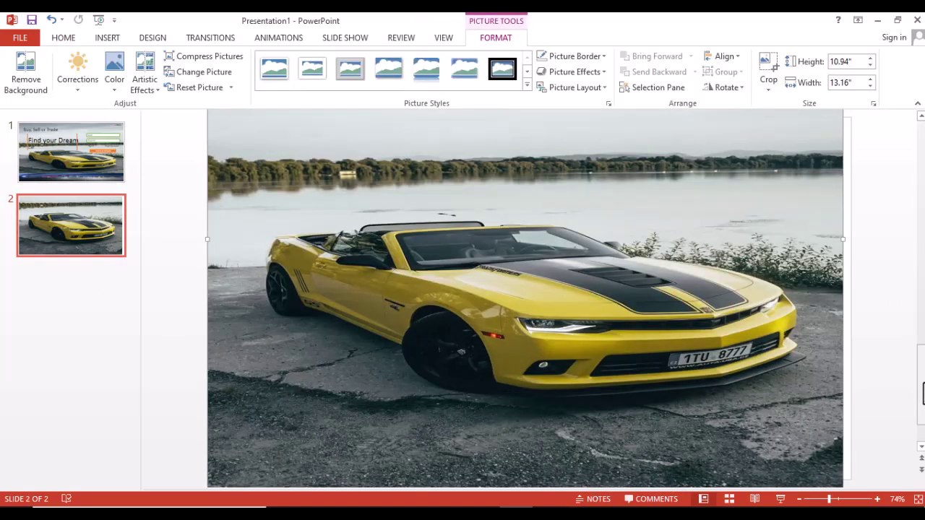
{"action": "scroll", "coordinate": [843, 267], "scroll_direction": "down", "scroll_amount": 1}
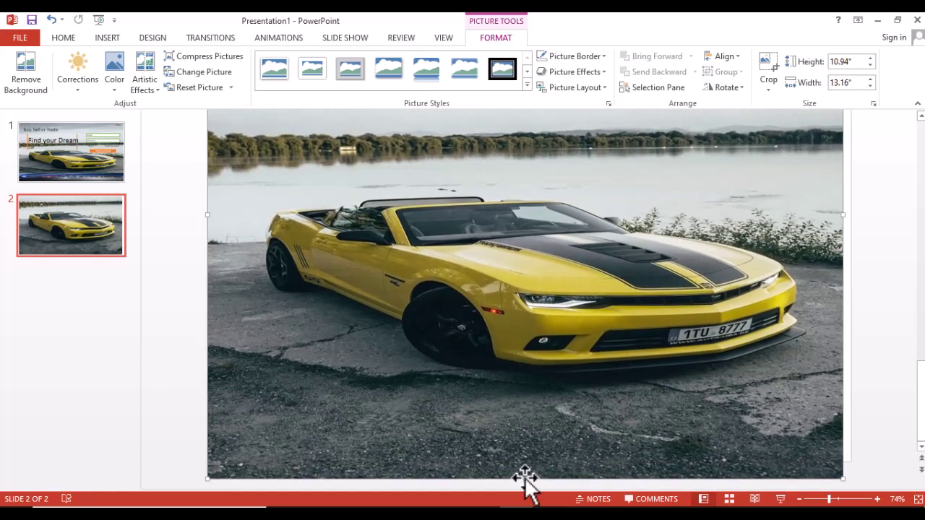
{"action": "left_click_drag", "start_coordinate": [525, 479], "coordinate": [524, 320]}
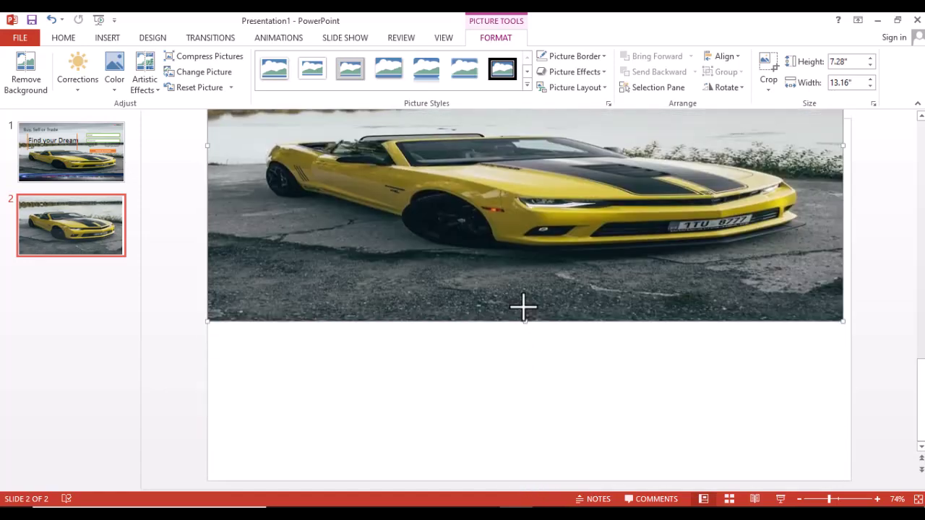
{"action": "mouse_move", "coordinate": [491, 241]}
{"action": "left_mouse_down"}
{"action": "mouse_move", "coordinate": [504, 399]}
{"action": "mouse_move", "coordinate": [493, 391]}
{"action": "left_mouse_up"}
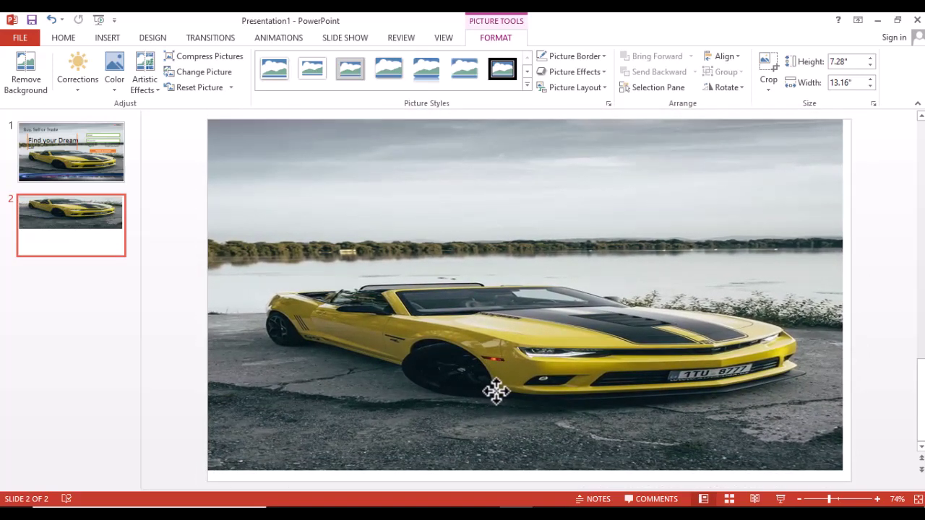
{"action": "left_click_drag", "start_coordinate": [494, 391], "coordinate": [496, 391]}
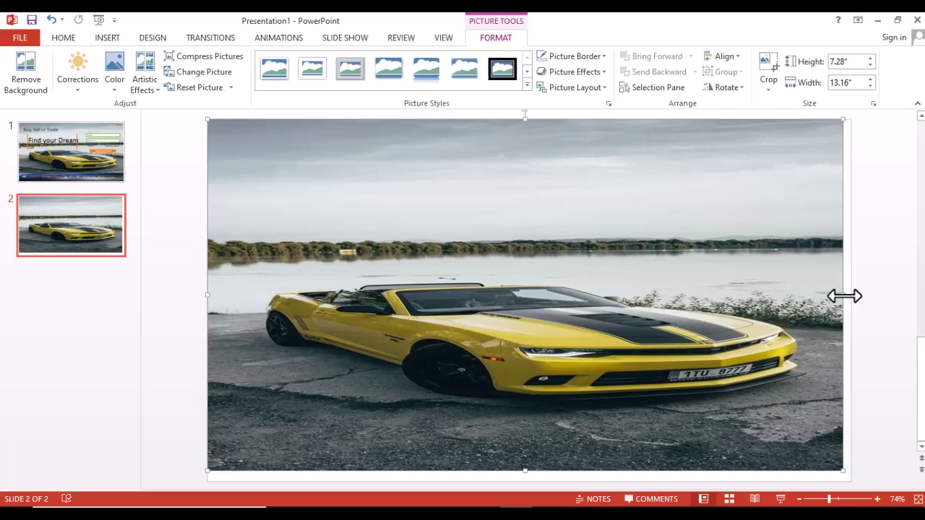
{"action": "left_click_drag", "start_coordinate": [843, 296], "coordinate": [852, 299]}
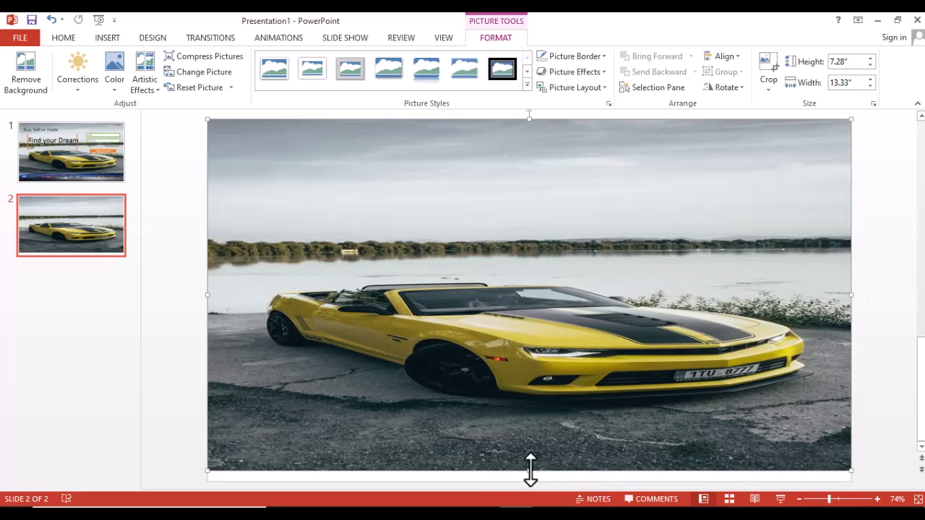
{"action": "left_click_drag", "start_coordinate": [529, 471], "coordinate": [531, 479]}
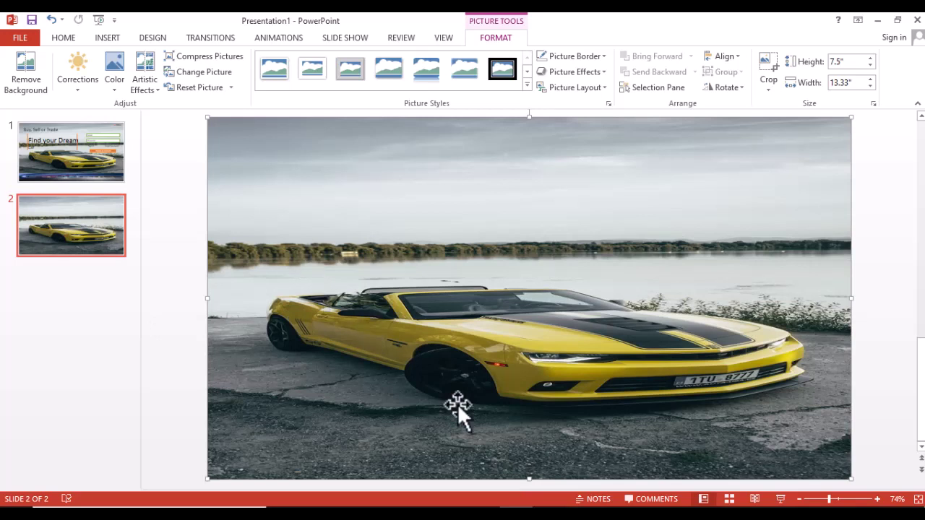
Copy the city-skyline road photo from Unsplash's results, then minimise Chrome.
{"action": "mouse_move", "coordinate": [483, 513]}
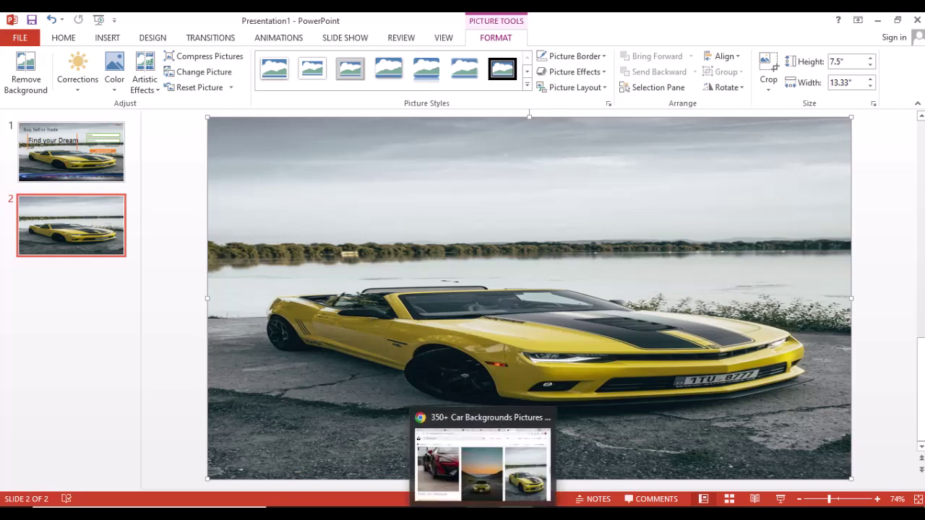
{"action": "left_click", "coordinate": [525, 486]}
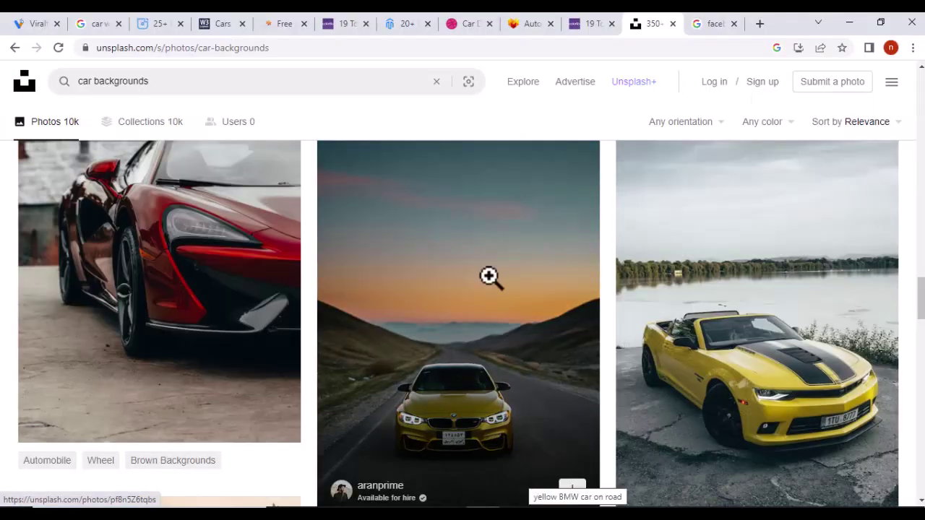
{"action": "left_click_drag", "start_coordinate": [921, 298], "coordinate": [911, 118]}
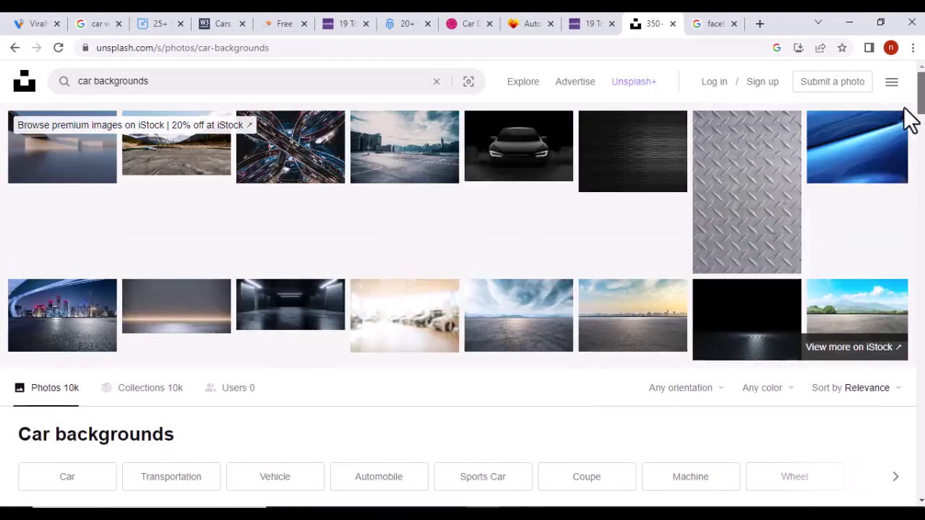
{"action": "right_click", "coordinate": [30, 323]}
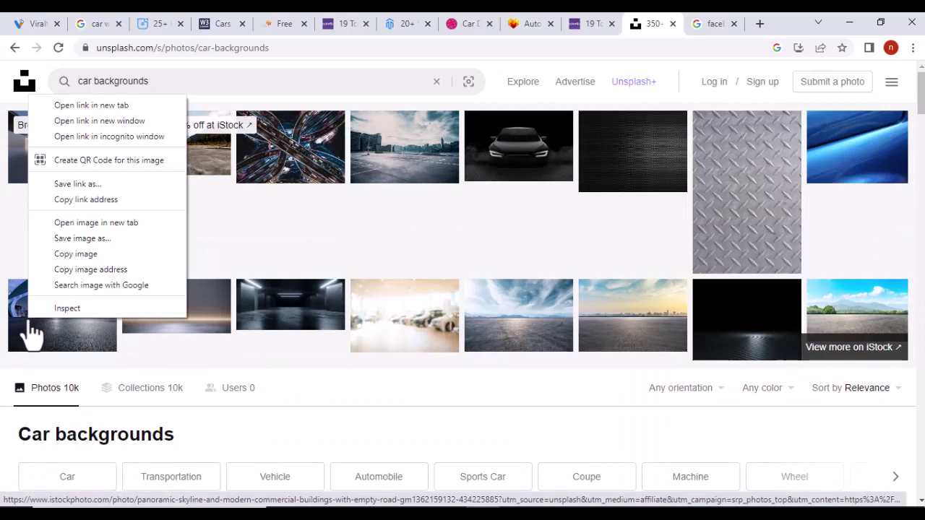
{"action": "left_click", "coordinate": [64, 252]}
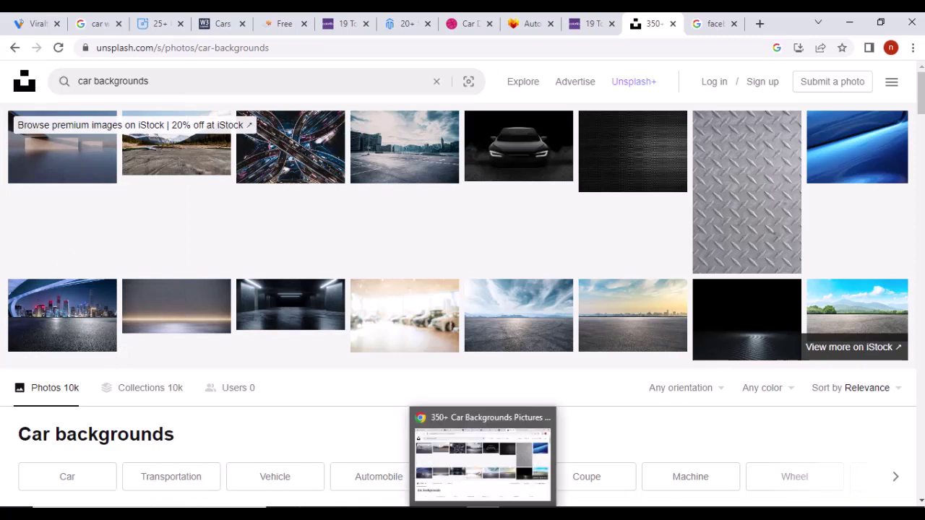
{"action": "left_click", "coordinate": [855, 24]}
Paste the city-skyline photo onto slide 2 and widen it to the slide's full width.
{"action": "left_click", "coordinate": [76, 161]}
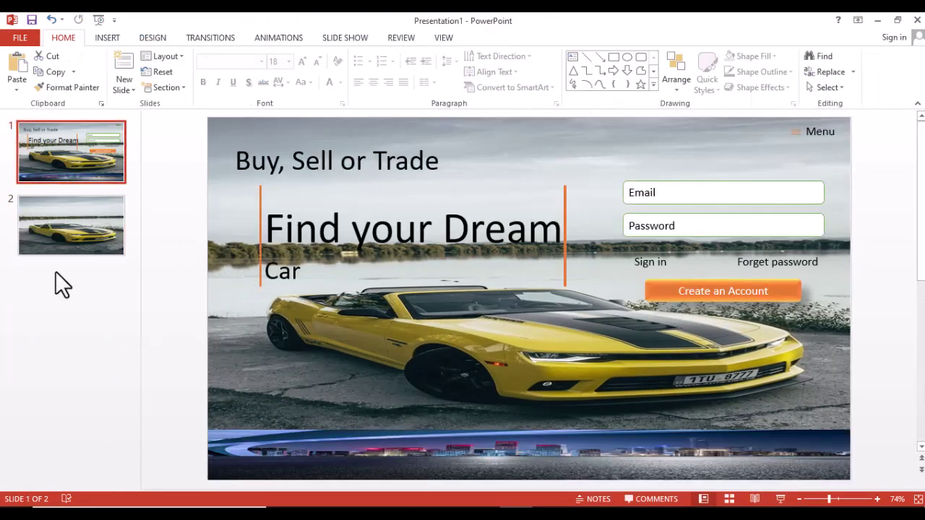
{"action": "left_click", "coordinate": [63, 216]}
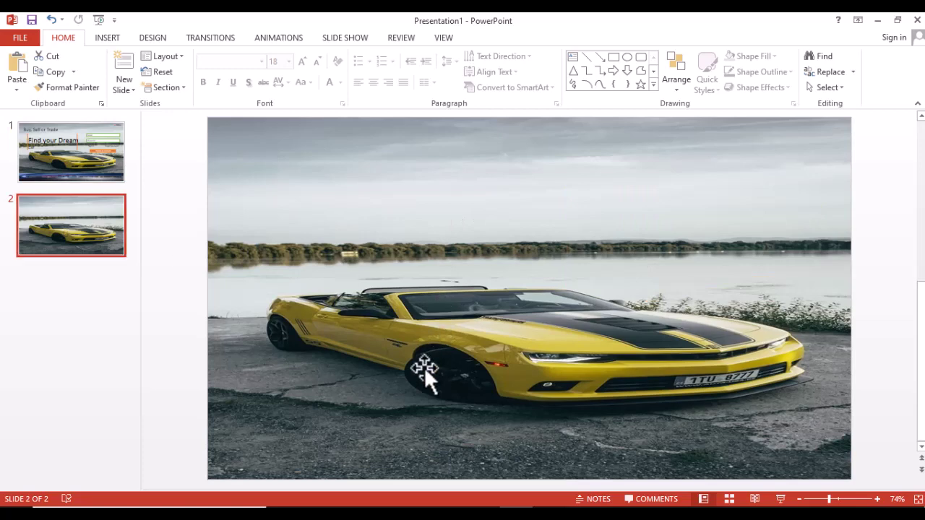
{"action": "key", "text": "ctrl+v"}
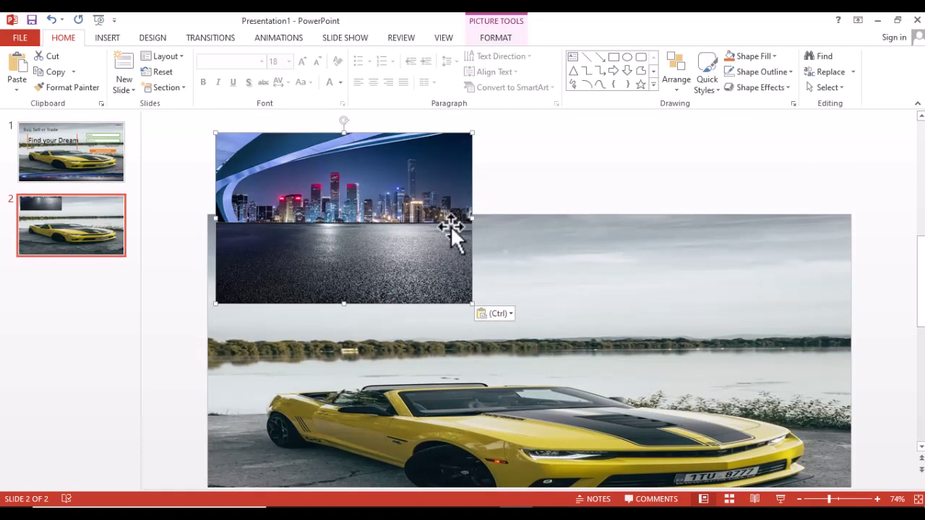
{"action": "left_click_drag", "start_coordinate": [472, 216], "coordinate": [851, 209]}
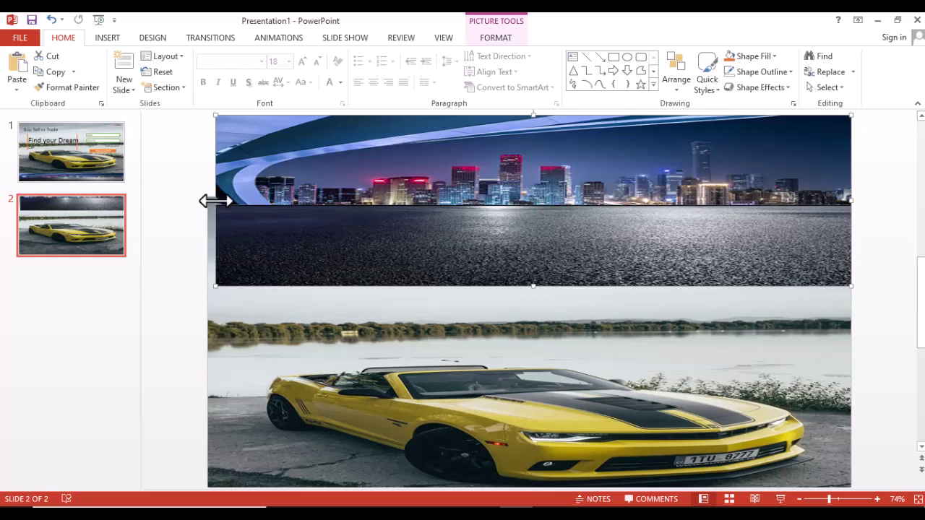
{"action": "left_click_drag", "start_coordinate": [216, 201], "coordinate": [211, 203]}
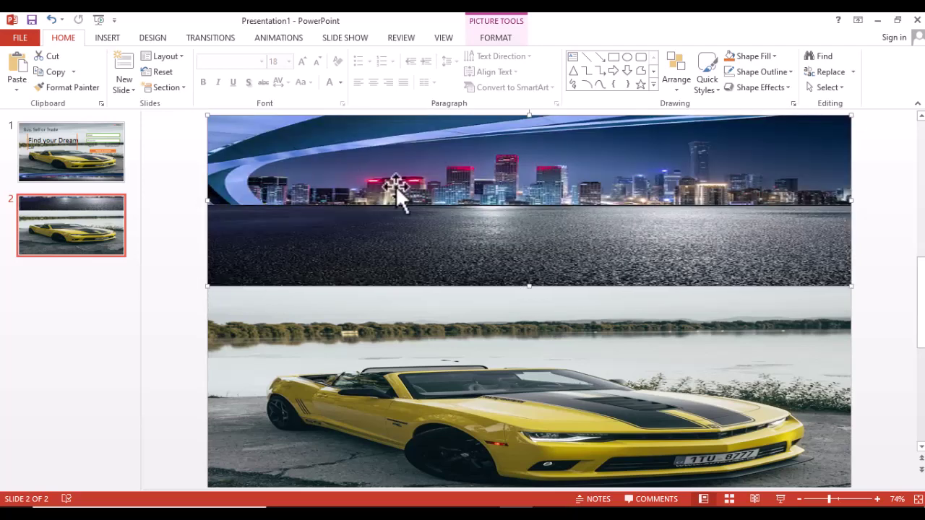
Move the city photo to the slide's bottom and trim it into a thin strip.
{"action": "left_click_drag", "start_coordinate": [395, 186], "coordinate": [417, 420]}
{"action": "scroll", "coordinate": [417, 420], "scroll_direction": "down", "scroll_amount": 2}
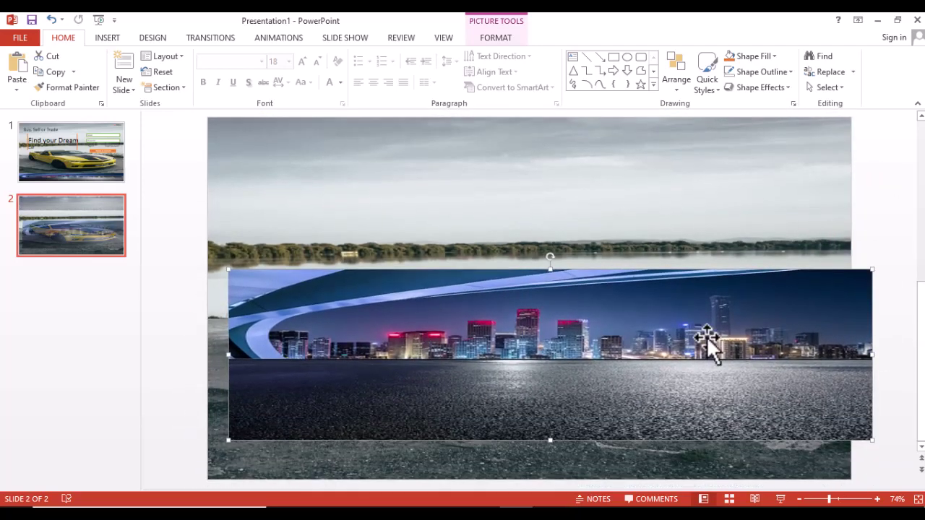
{"action": "left_click", "coordinate": [921, 311]}
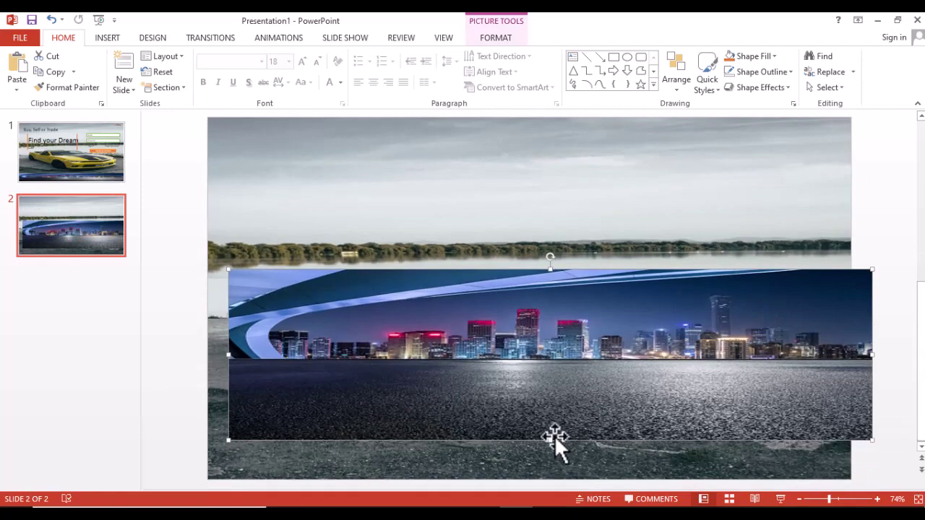
{"action": "left_click_drag", "start_coordinate": [550, 438], "coordinate": [547, 362]}
{"action": "left_click_drag", "start_coordinate": [523, 320], "coordinate": [503, 435]}
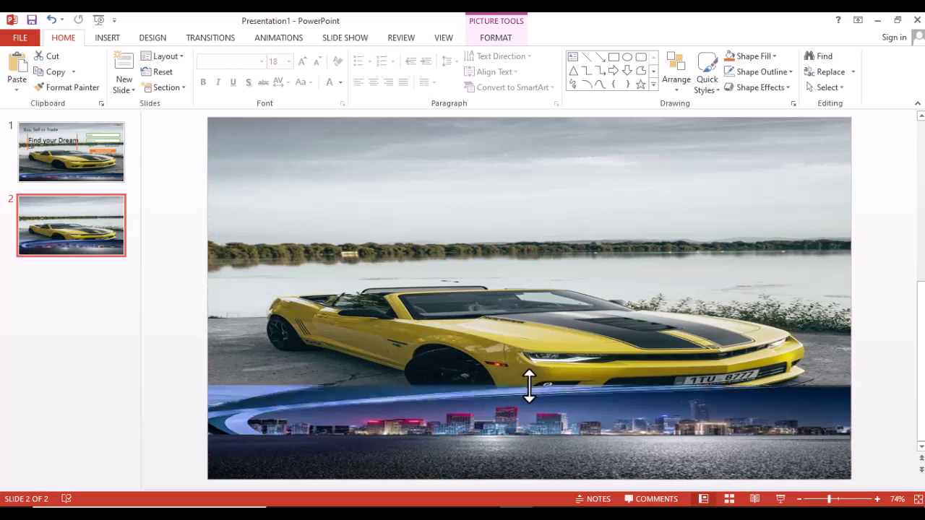
{"action": "left_click_drag", "start_coordinate": [529, 387], "coordinate": [532, 422]}
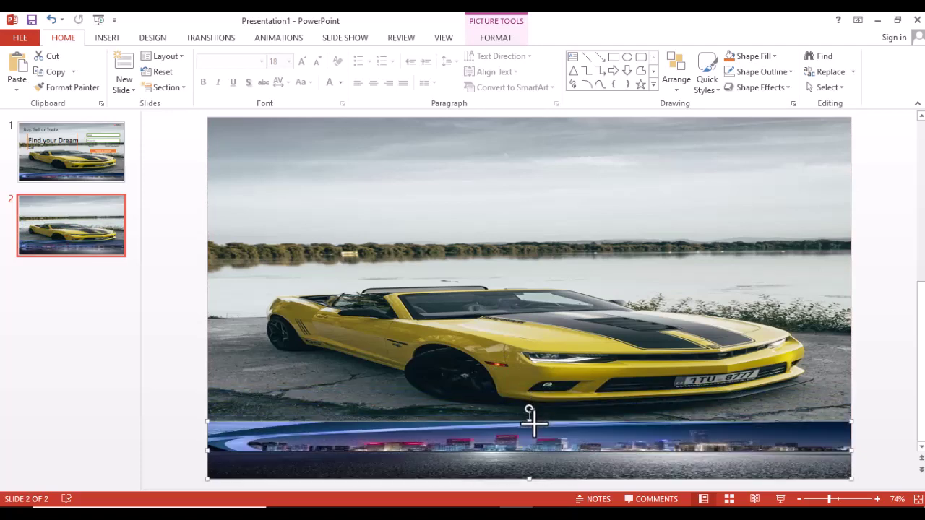
Compare slides 1 and 2, then show the Insert commands while on slide 2.
{"action": "left_click", "coordinate": [58, 161]}
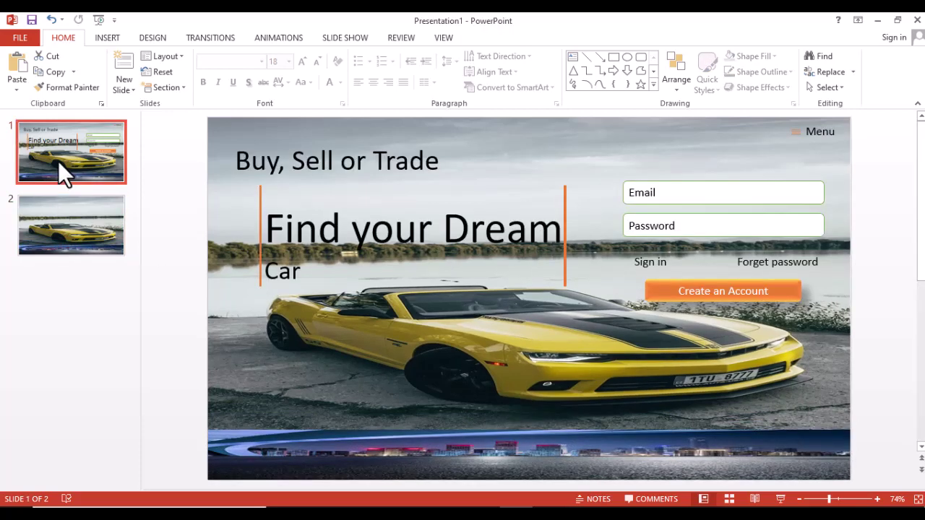
{"action": "left_click", "coordinate": [69, 217]}
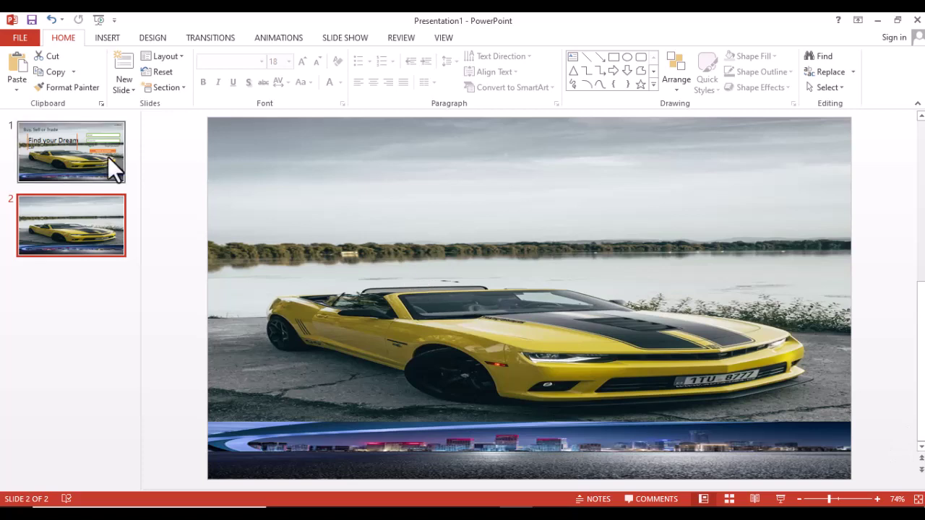
{"action": "left_click", "coordinate": [72, 147]}
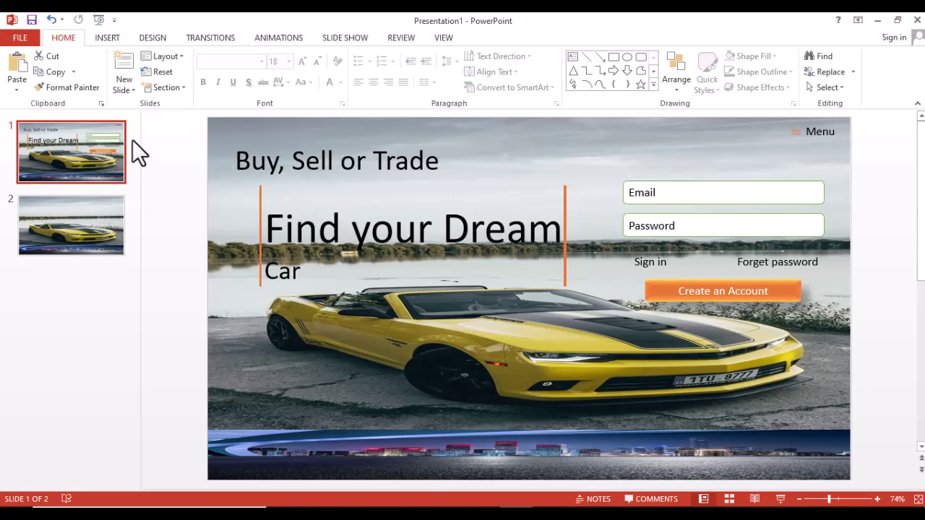
{"action": "left_click", "coordinate": [85, 212]}
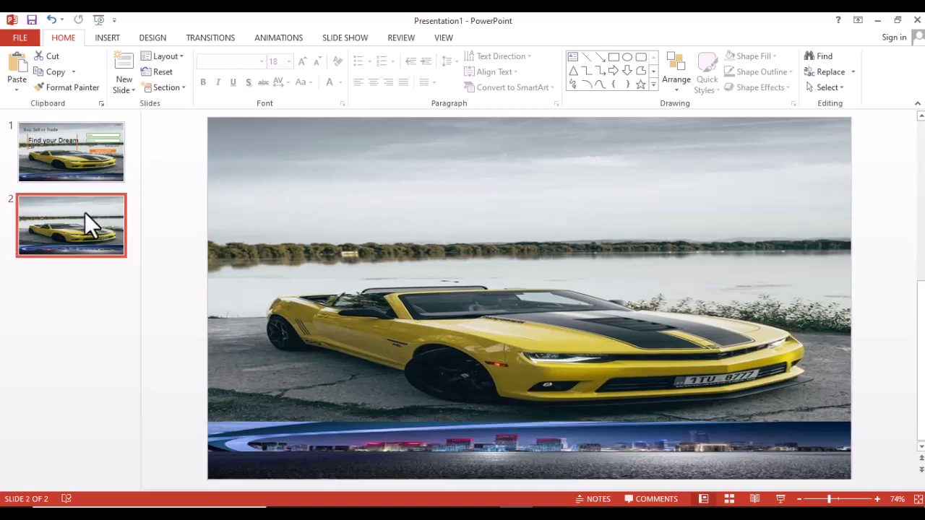
{"action": "left_click", "coordinate": [81, 169]}
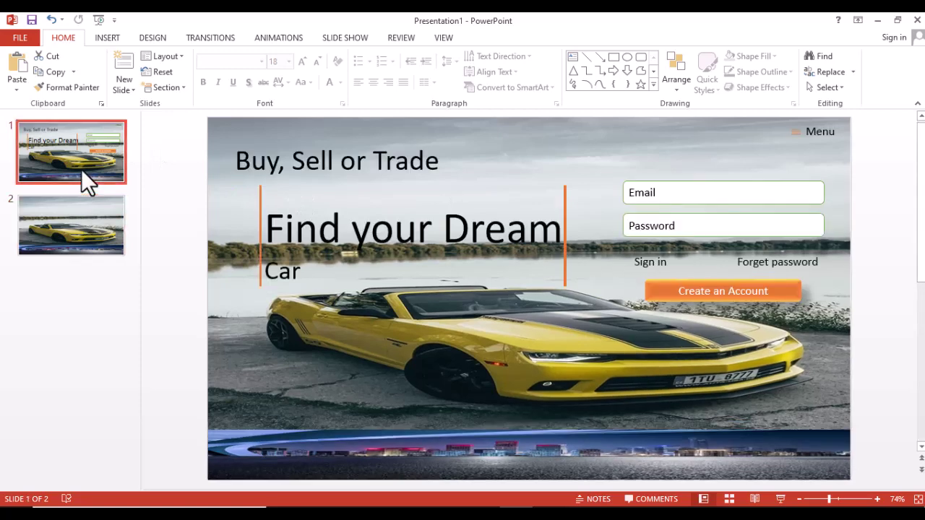
{"action": "left_click", "coordinate": [89, 219]}
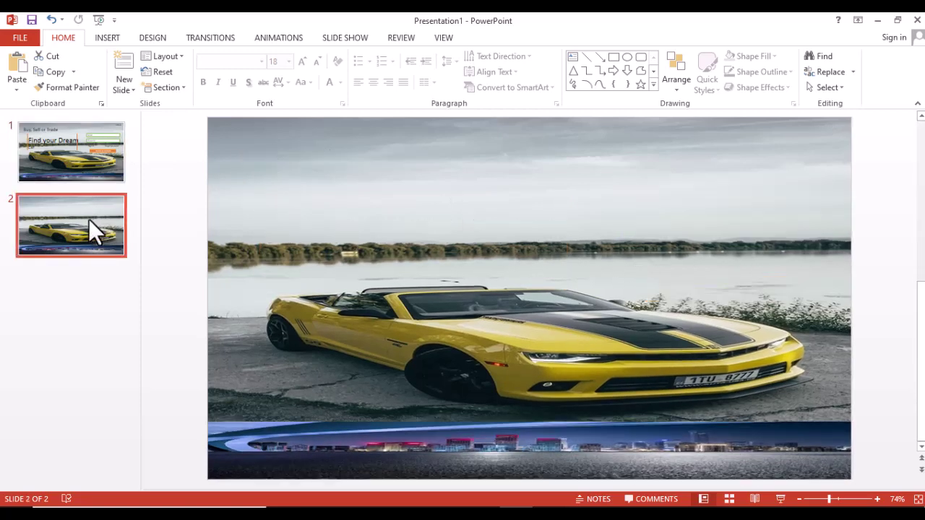
{"action": "left_click", "coordinate": [112, 39]}
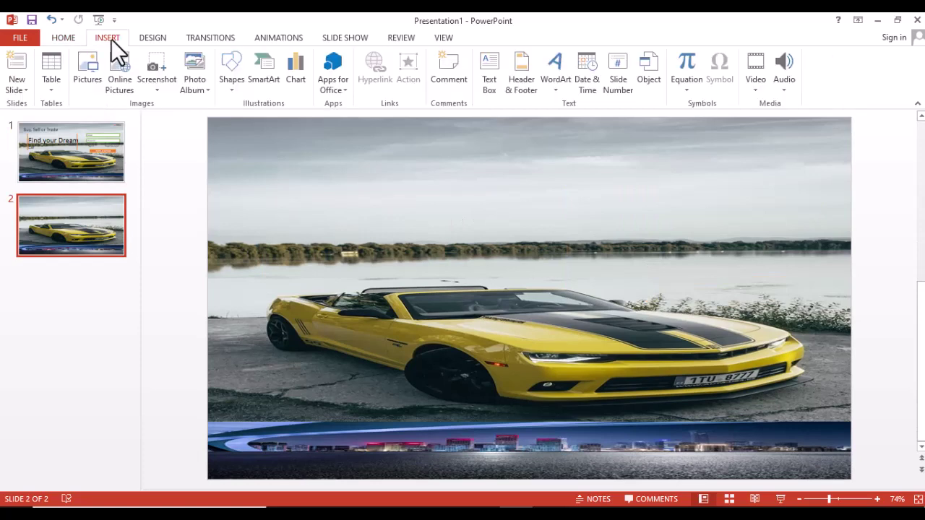
Draw a rectangle at the upper right of slide 2, widened to 3.78 inches.
{"action": "left_click", "coordinate": [231, 94]}
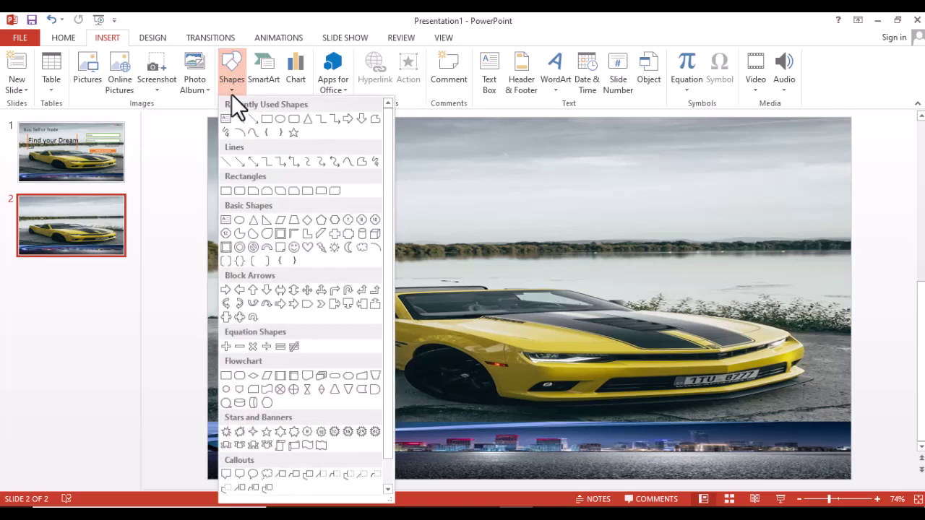
{"action": "left_click", "coordinate": [241, 191]}
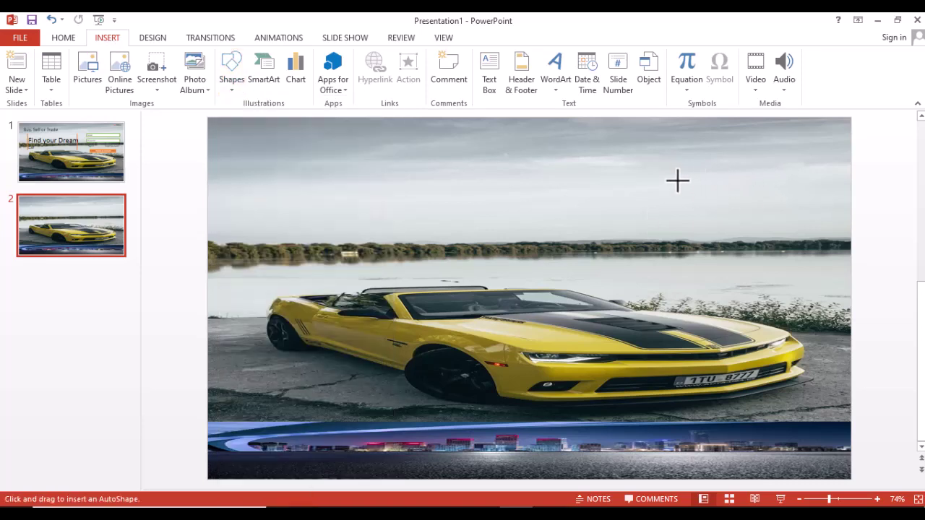
{"action": "left_click_drag", "start_coordinate": [676, 180], "coordinate": [833, 197]}
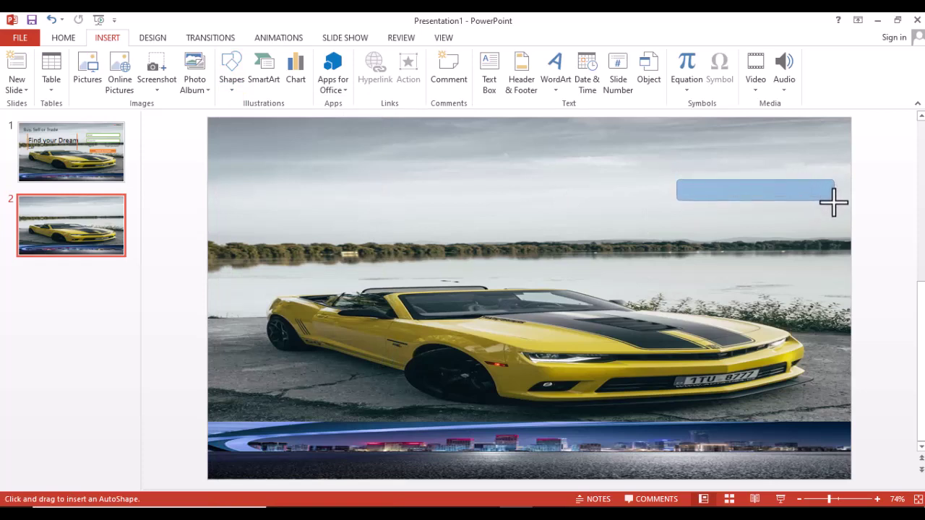
{"action": "mouse_move", "coordinate": [833, 196]}
{"action": "left_mouse_down"}
{"action": "mouse_move", "coordinate": [760, 172]}
{"action": "mouse_move", "coordinate": [765, 194]}
{"action": "left_mouse_up"}
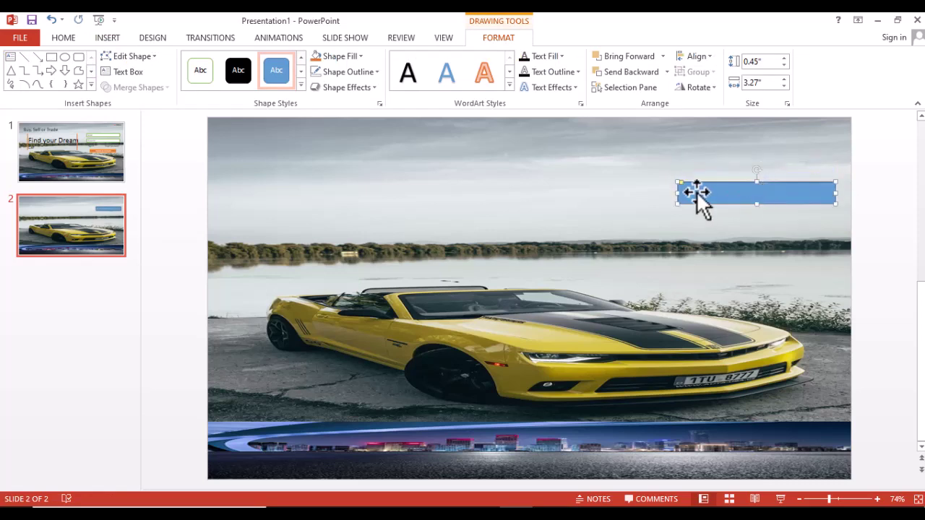
{"action": "left_click_drag", "start_coordinate": [677, 192], "coordinate": [653, 193]}
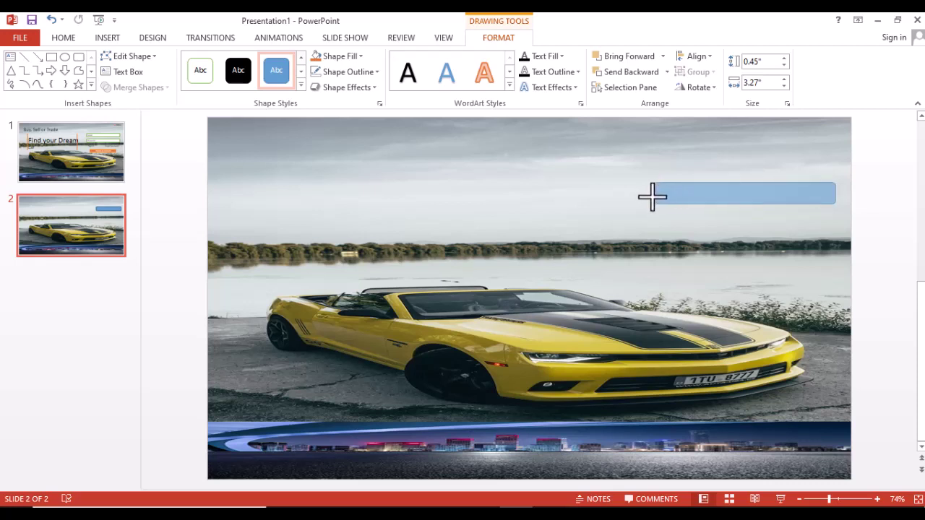
Make the box white with a green outline, widen it to 3.93", and paste a duplicate.
{"action": "left_click", "coordinate": [197, 76]}
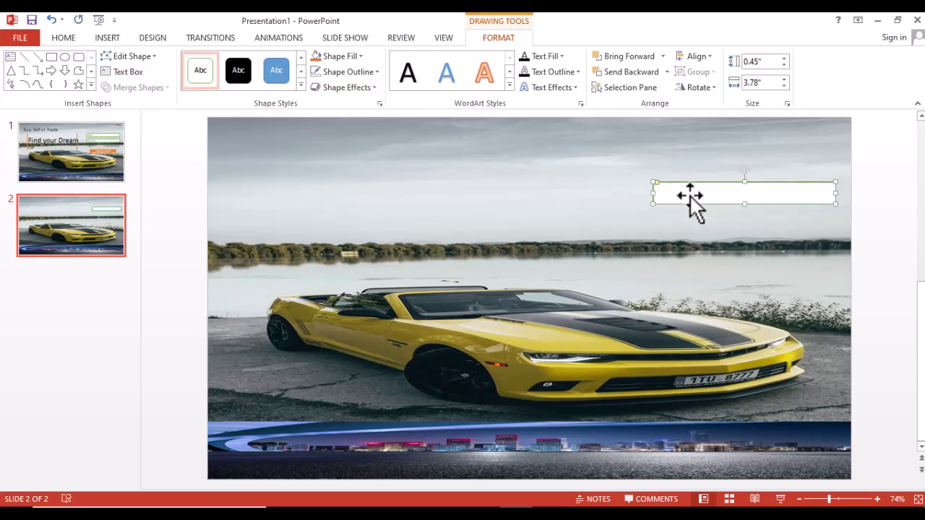
{"action": "left_click", "coordinate": [647, 195]}
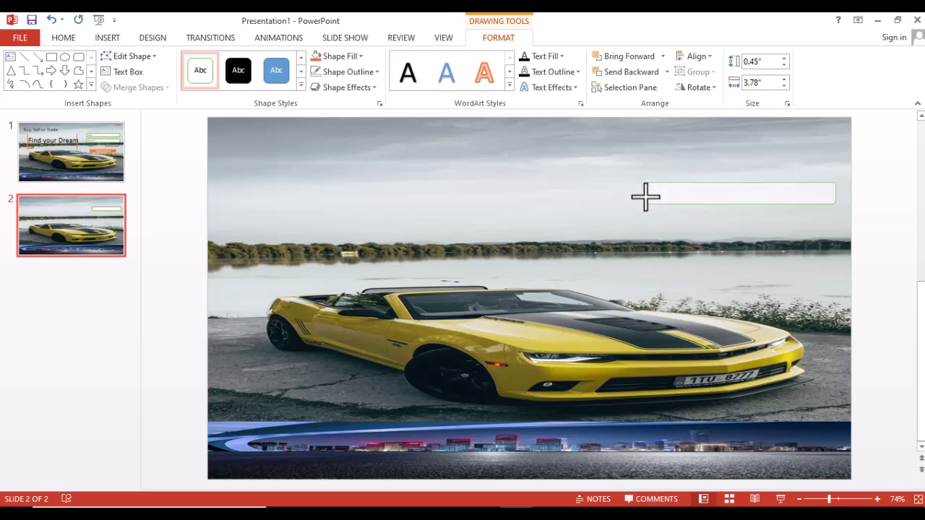
{"action": "left_click_drag", "start_coordinate": [646, 195], "coordinate": [645, 196]}
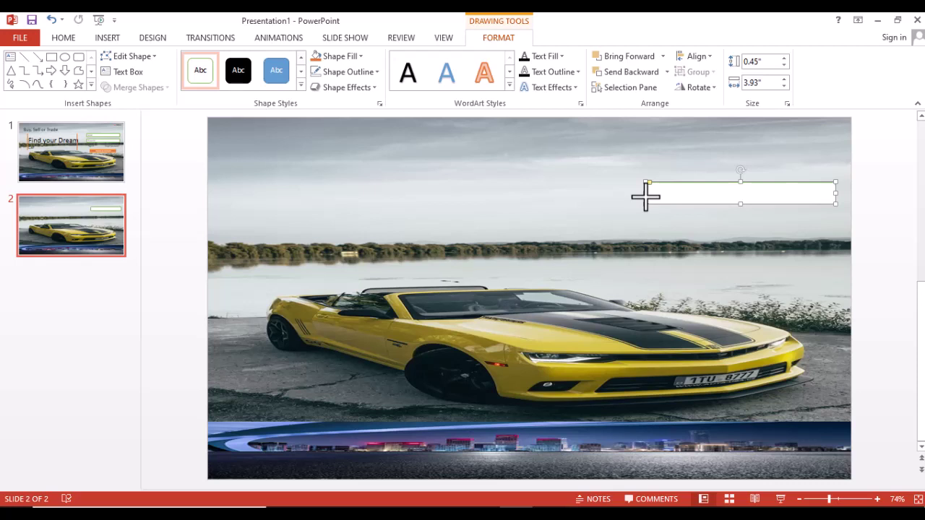
{"action": "key", "text": "ctrl+c"}
{"action": "key", "text": "ctrl+v"}
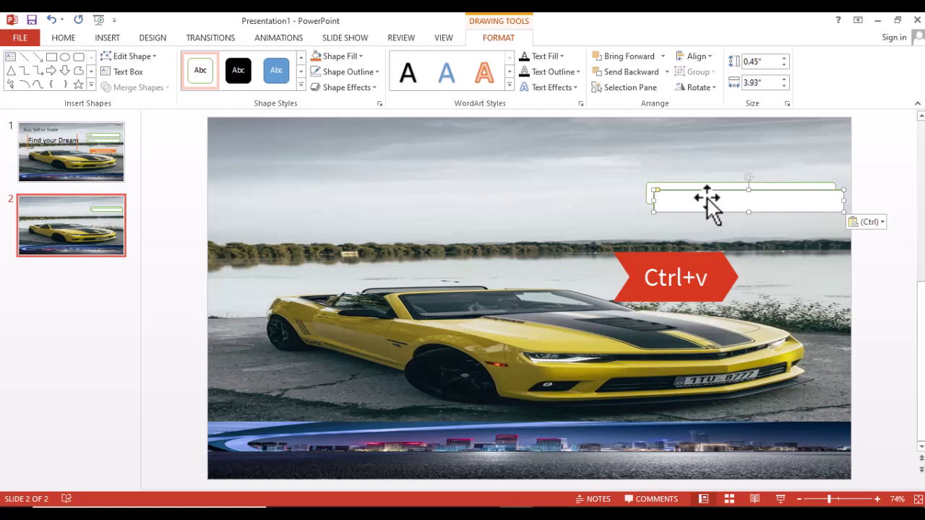
Move the copied box beneath the original and label the upper box 'Email', left-aligned.
{"action": "left_click_drag", "start_coordinate": [708, 199], "coordinate": [703, 226]}
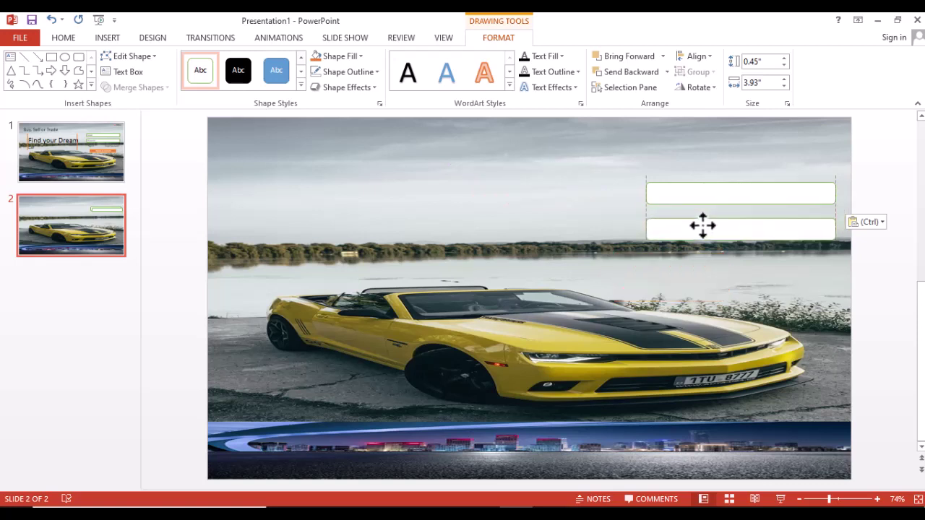
{"action": "left_click", "coordinate": [704, 226]}
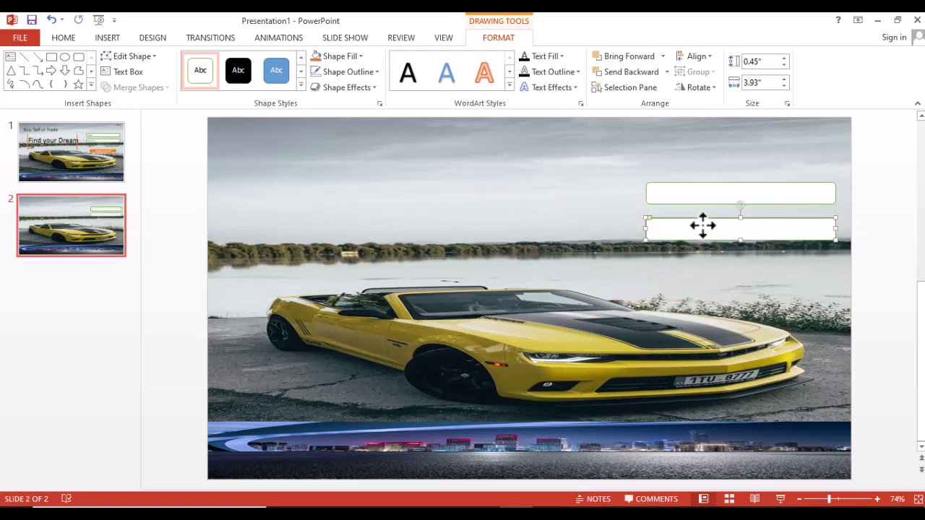
{"action": "left_click", "coordinate": [681, 195], "text": "shift"}
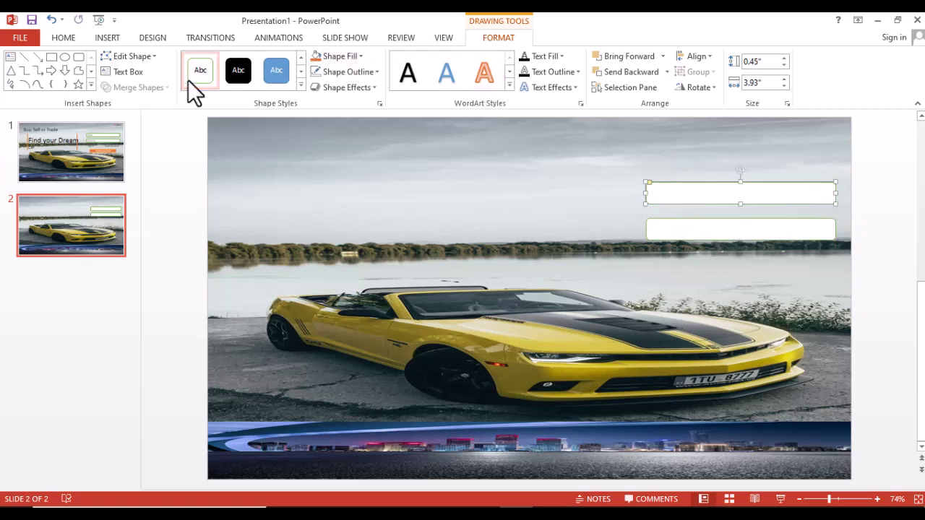
{"action": "left_click", "coordinate": [10, 58]}
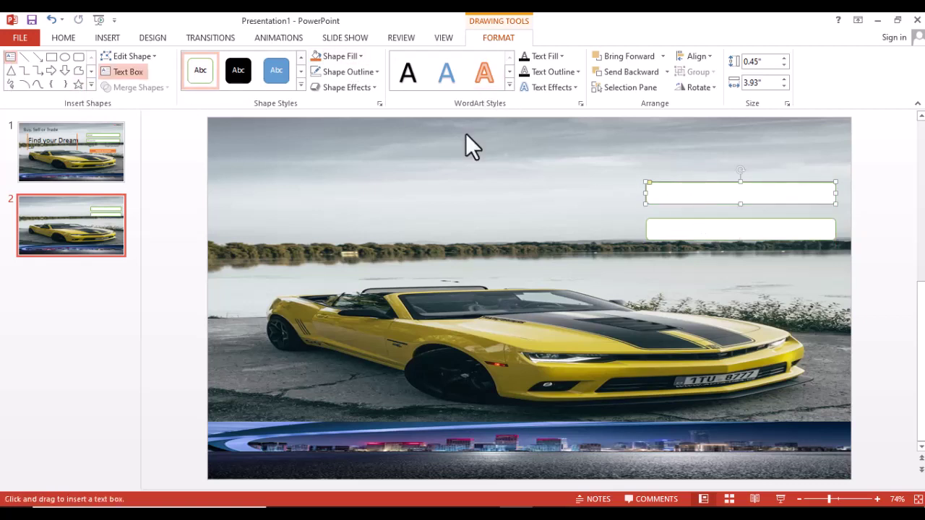
{"action": "left_click", "coordinate": [666, 194]}
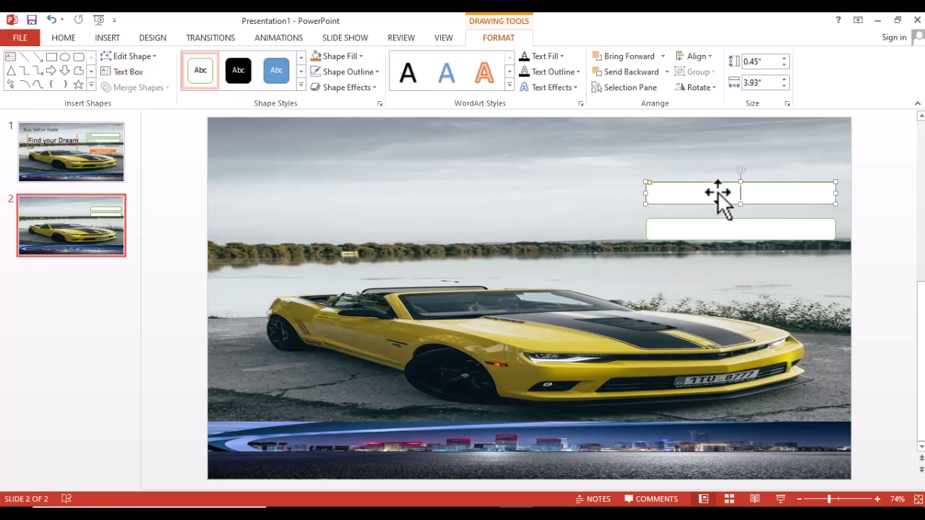
{"action": "type", "text": "E"}
{"action": "type", "text": "ma"}
{"action": "type", "text": "il"}
{"action": "left_click", "coordinate": [69, 39]}
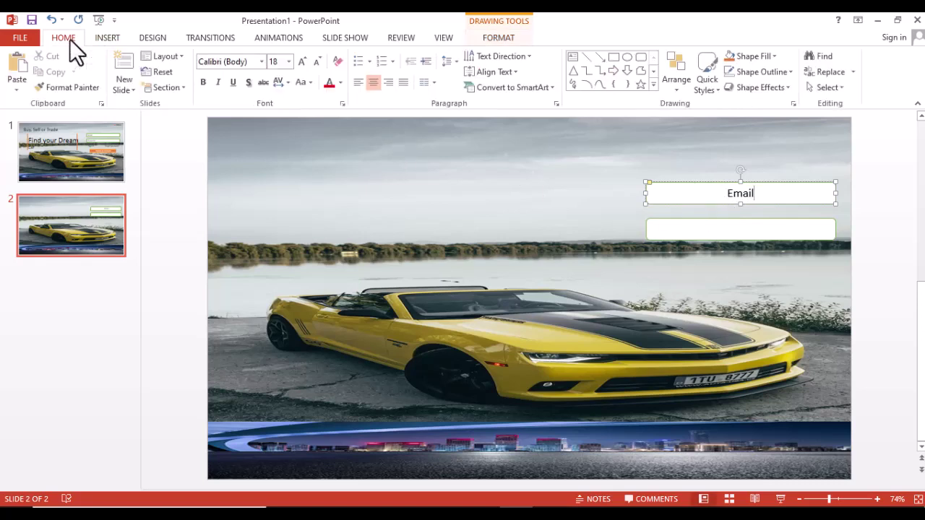
{"action": "left_click", "coordinate": [357, 85]}
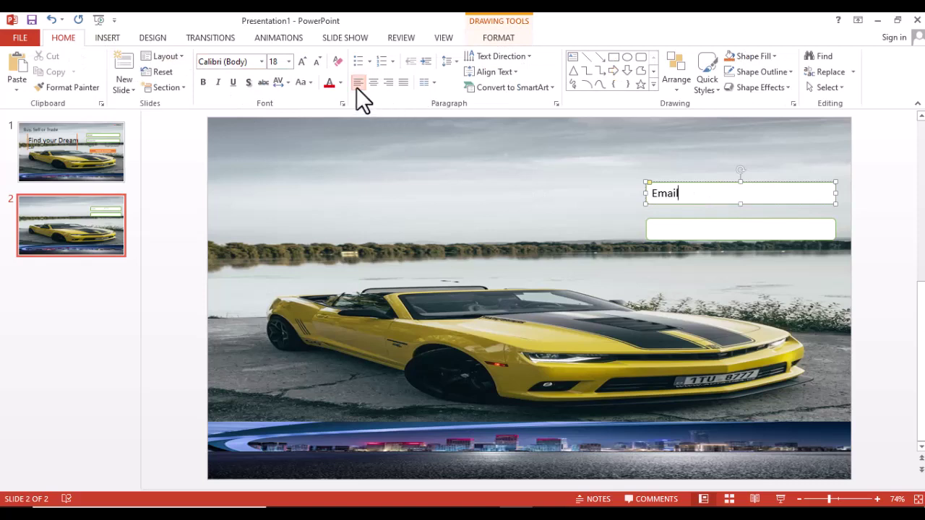
{"action": "left_click", "coordinate": [690, 240]}
Type 'Password' into the lower box and left-align it.
{"action": "left_click", "coordinate": [683, 224]}
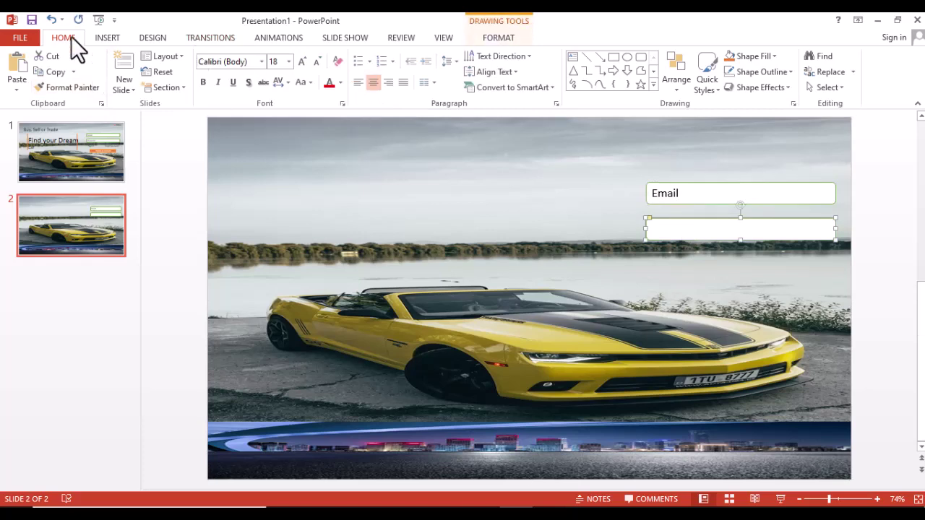
{"action": "left_click", "coordinate": [572, 58]}
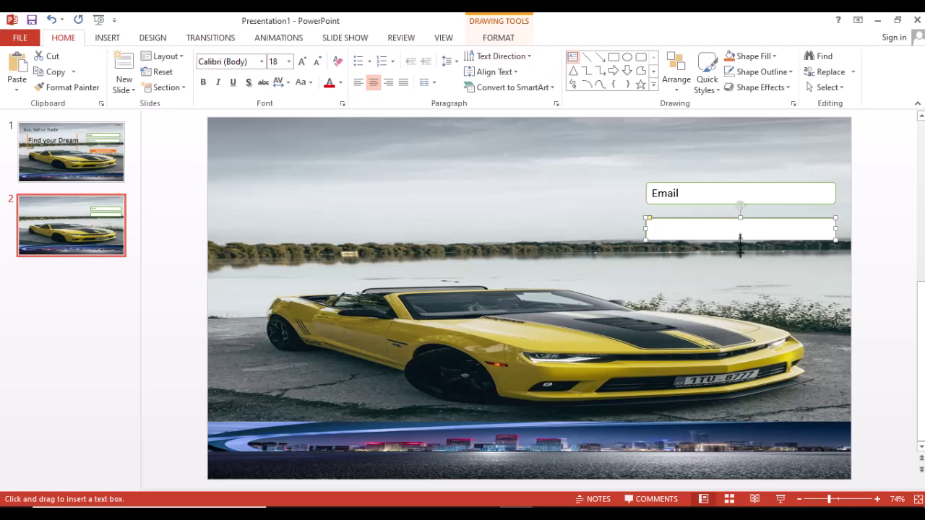
{"action": "left_click", "coordinate": [745, 229]}
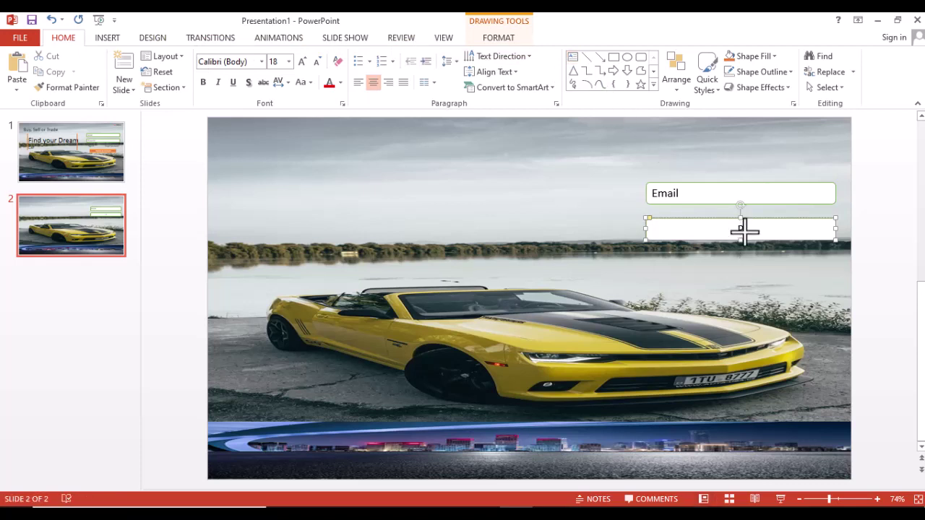
{"action": "type", "text": "Passw"}
{"action": "type", "text": "ord"}
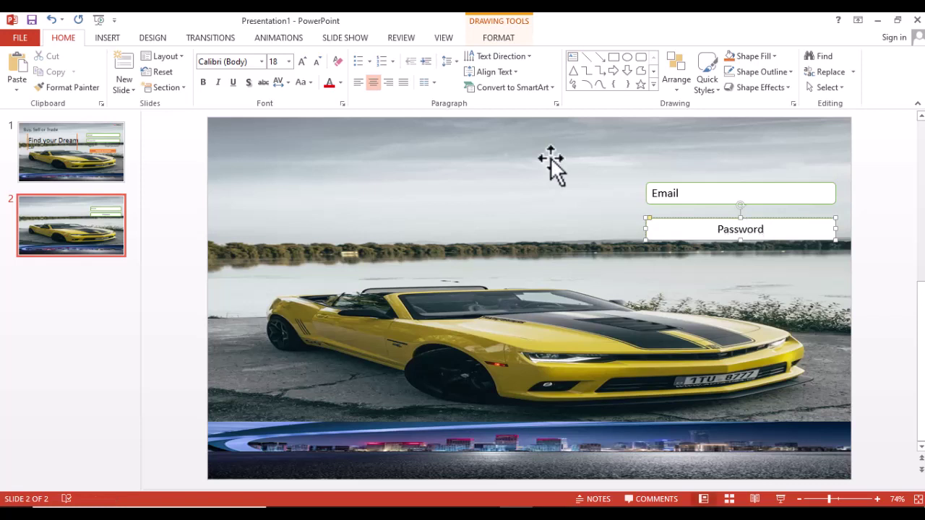
{"action": "left_click", "coordinate": [357, 82]}
{"action": "left_click", "coordinate": [714, 295]}
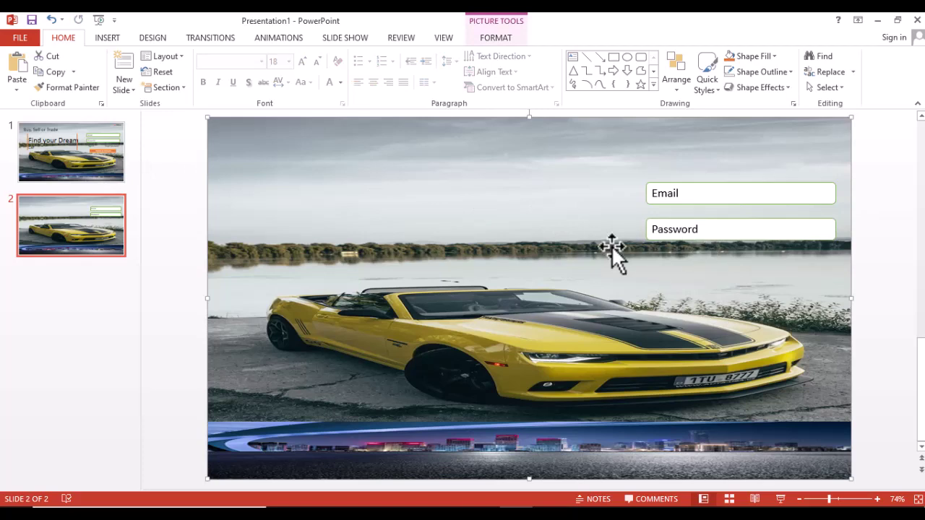
Add a 'Sign in' text label just below the Password box.
{"action": "left_click", "coordinate": [32, 164]}
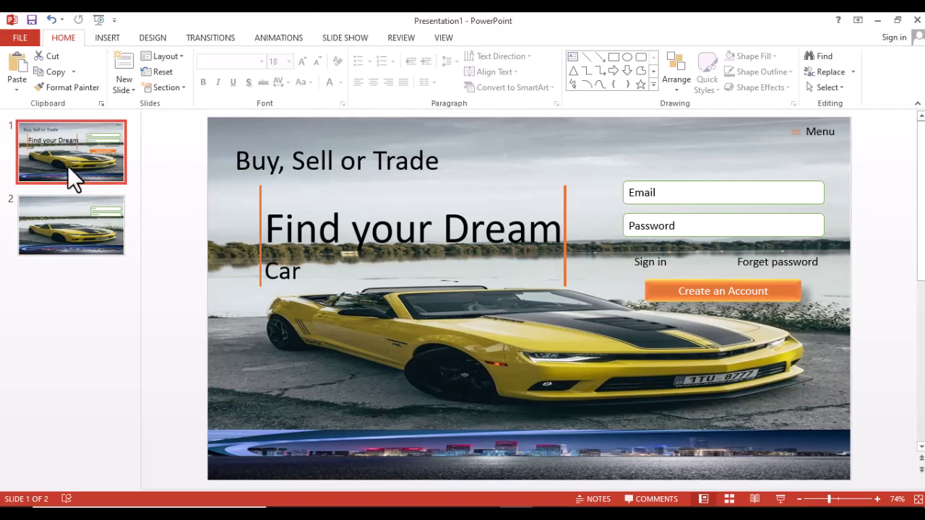
{"action": "left_click", "coordinate": [96, 214]}
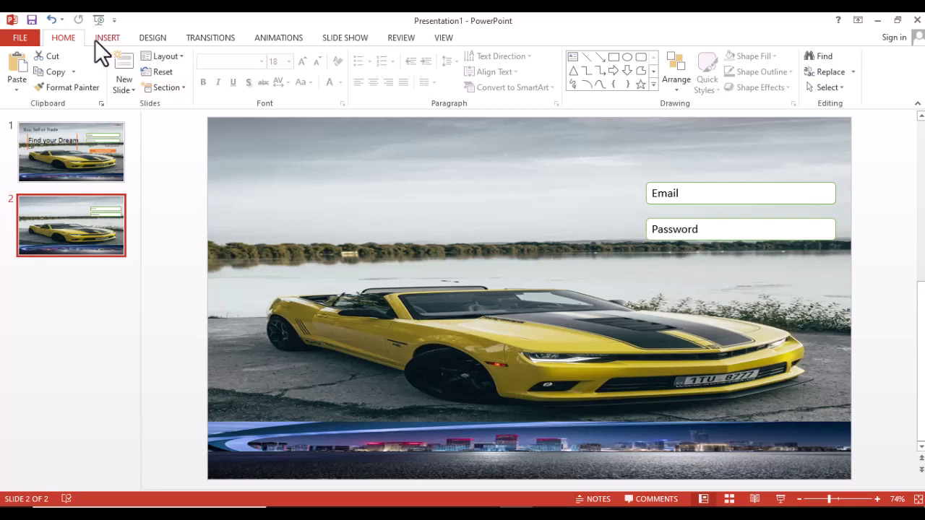
{"action": "left_click", "coordinate": [572, 57]}
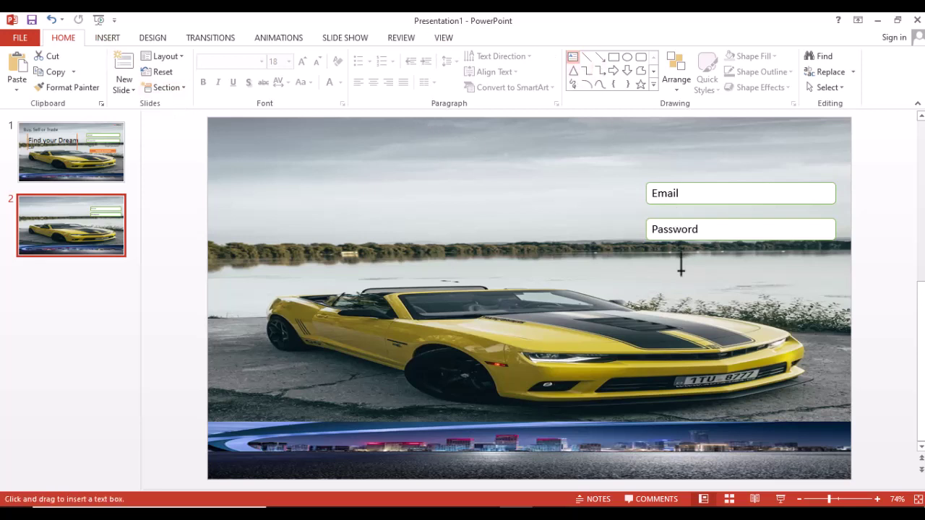
{"action": "left_click", "coordinate": [680, 268]}
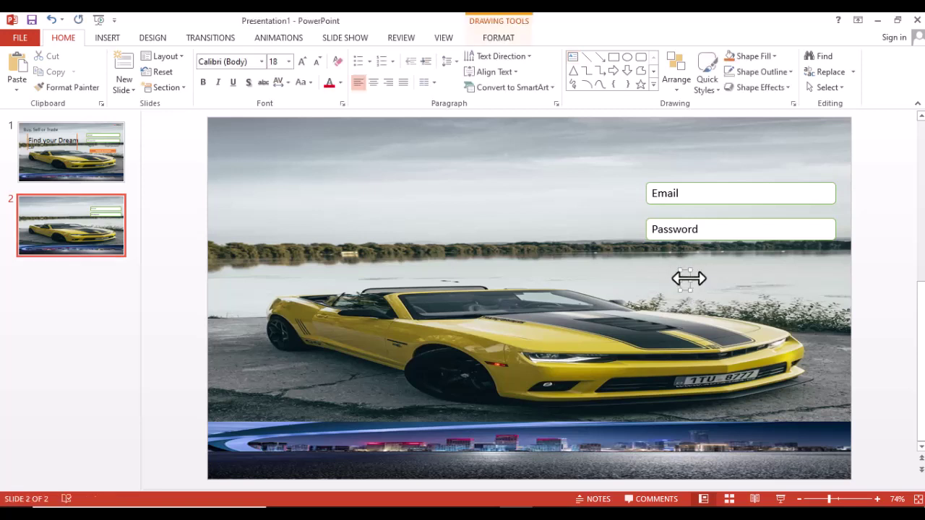
{"action": "left_click_drag", "start_coordinate": [689, 273], "coordinate": [673, 260]}
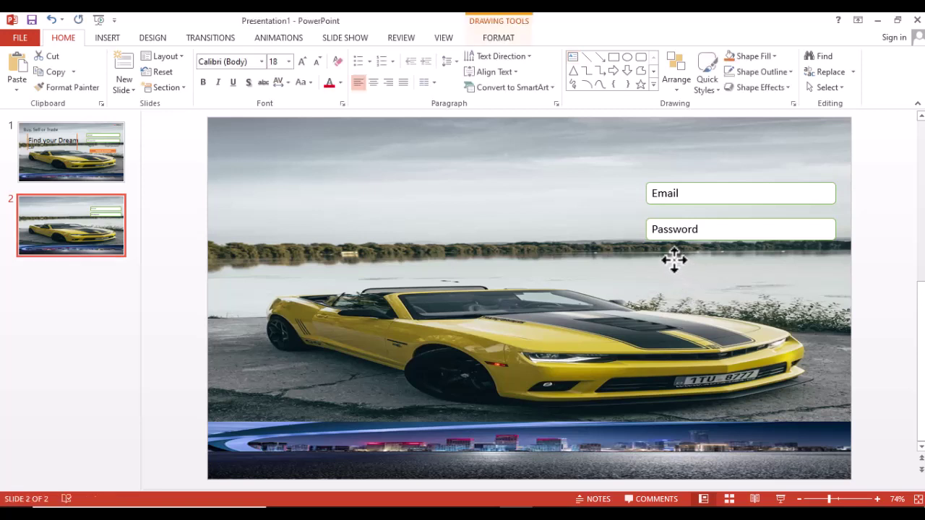
{"action": "left_click", "coordinate": [674, 261]}
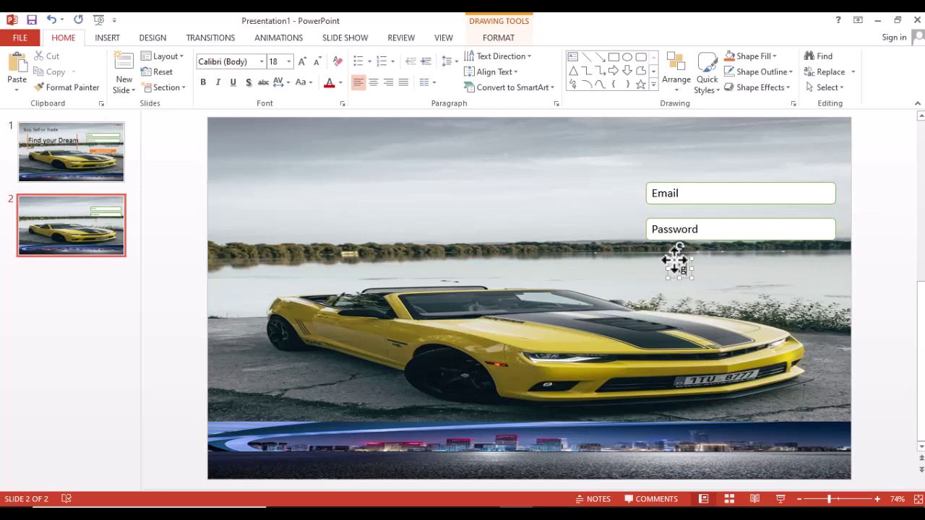
{"action": "type", "text": "n"}
{"action": "key", "text": "BackSpace"}
{"action": "key", "text": "BackSpace"}
{"action": "key", "text": "BackSpace"}
{"action": "key", "text": "BackSpace"}
{"action": "type", "text": "L"}
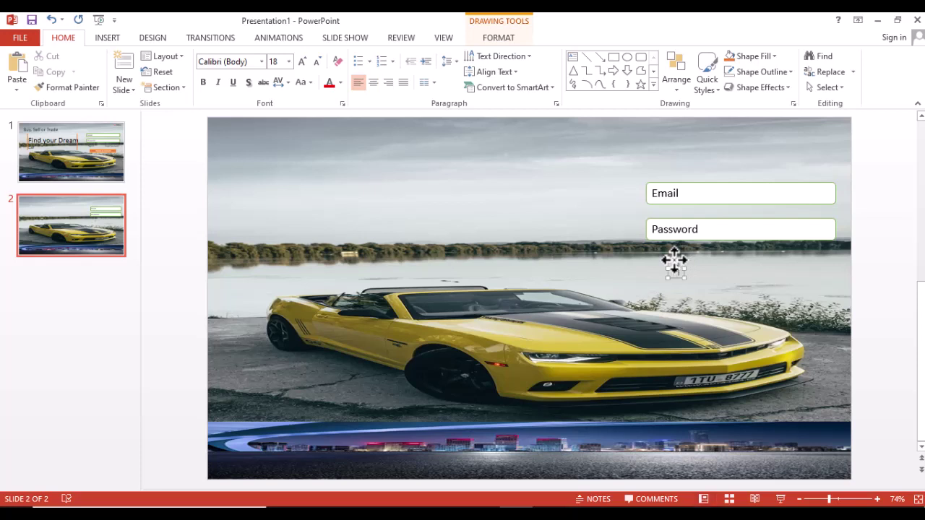
{"action": "type", "text": "ign"}
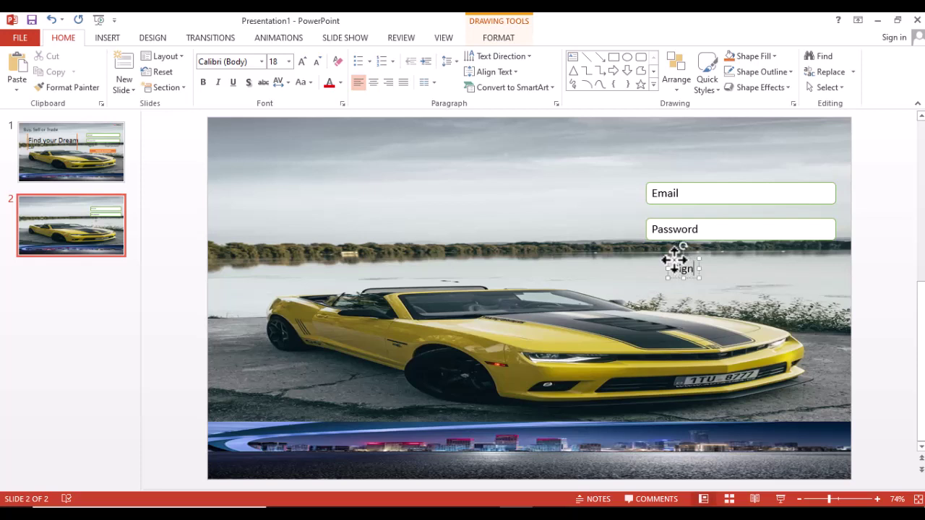
{"action": "type", "text": " in"}
{"action": "left_click", "coordinate": [731, 271]}
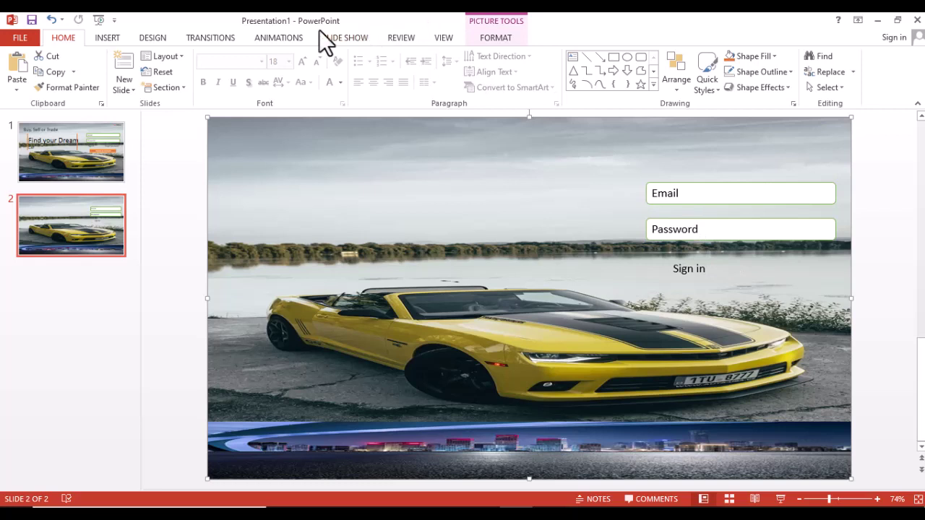
Add a second text box to the right of Sign in reading 'Forget password'.
{"action": "left_click", "coordinate": [573, 57]}
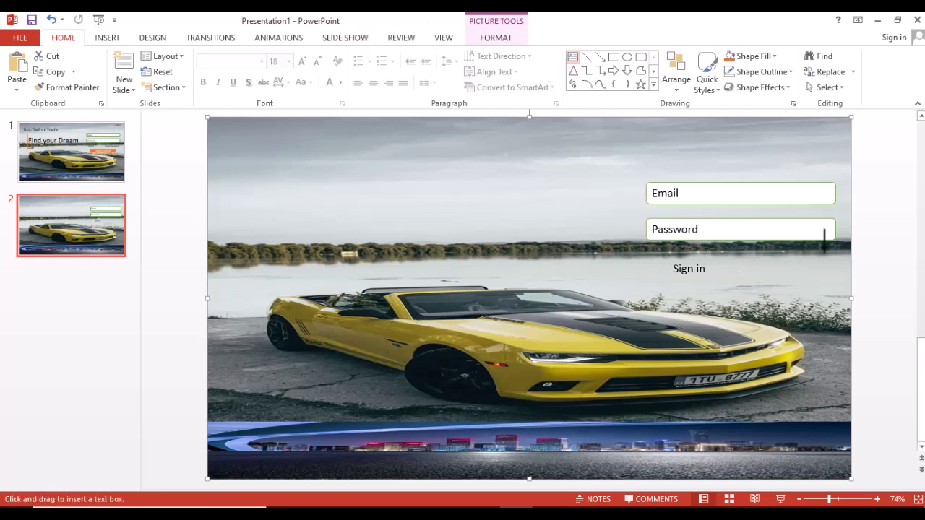
{"action": "left_click", "coordinate": [773, 270]}
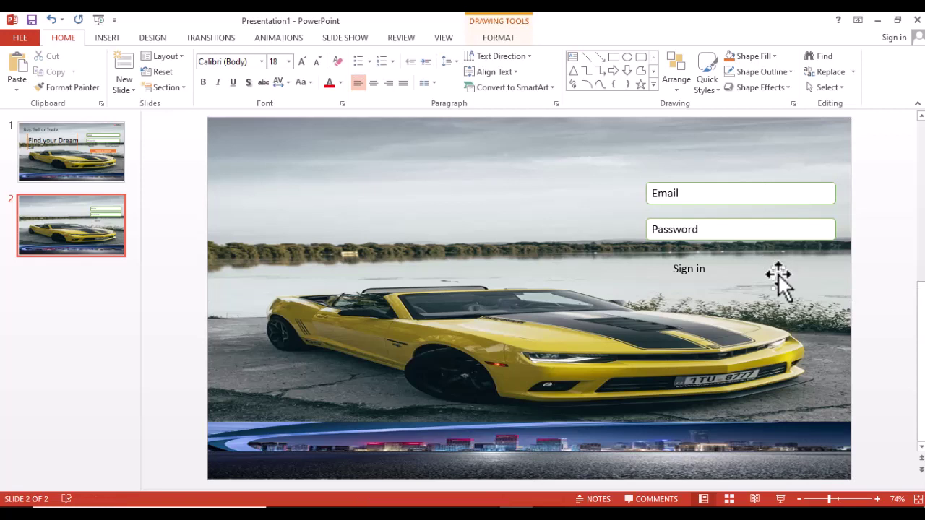
{"action": "left_click", "coordinate": [779, 274]}
{"action": "key", "text": "Delete"}
{"action": "left_click", "coordinate": [779, 274]}
{"action": "type", "text": "e"}
{"action": "type", "text": "t pa"}
{"action": "type", "text": "ssword"}
Realign the car picture with the bottom banner and move Sign in up-left under the fields.
{"action": "left_click_drag", "start_coordinate": [791, 264], "coordinate": [782, 265]}
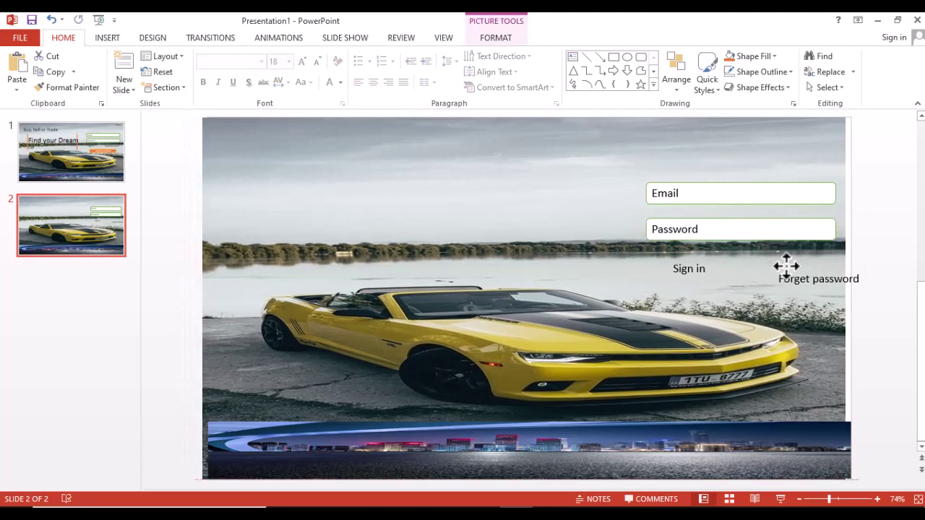
{"action": "left_click_drag", "start_coordinate": [782, 264], "coordinate": [771, 253]}
{"action": "left_click", "coordinate": [813, 279]}
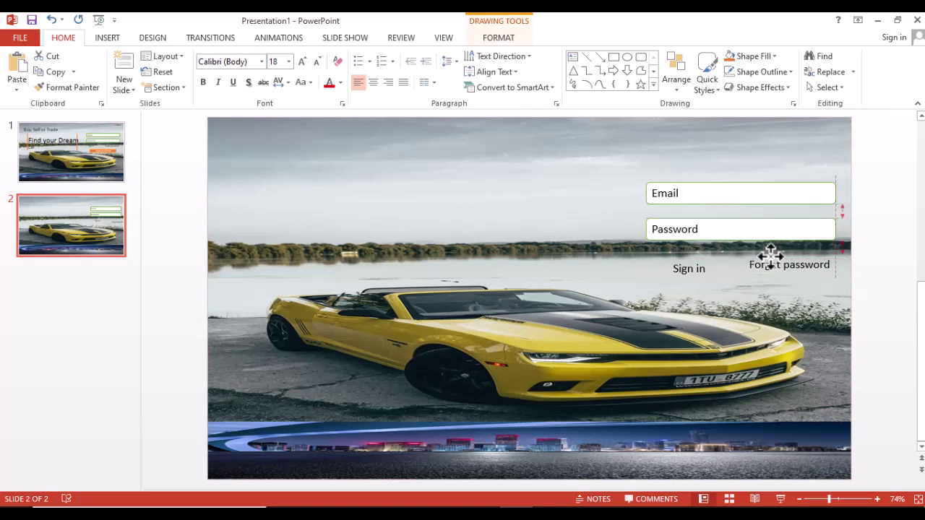
{"action": "left_click", "coordinate": [703, 271]}
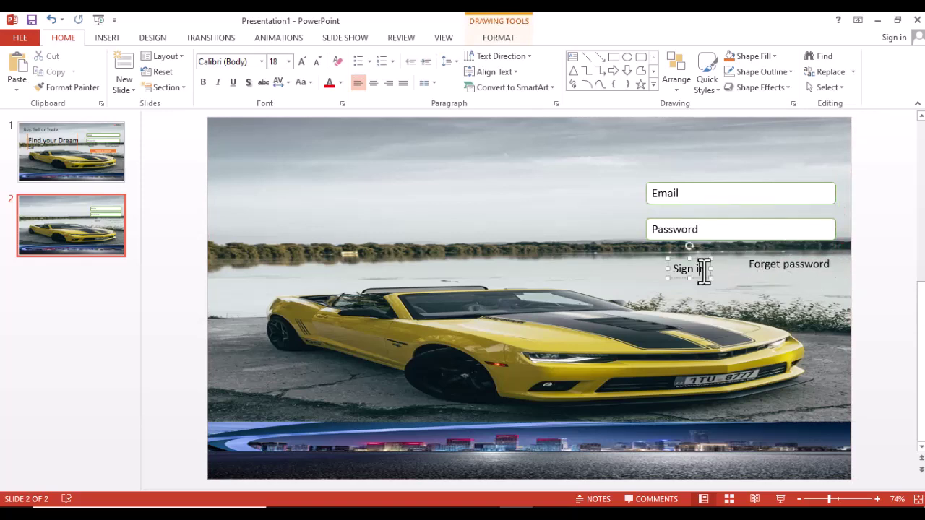
{"action": "left_click", "coordinate": [675, 254]}
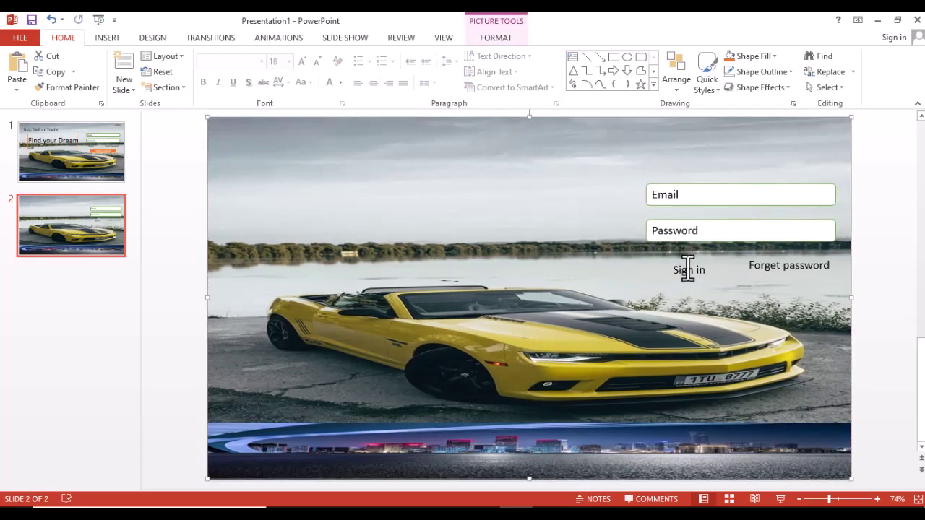
{"action": "left_click", "coordinate": [688, 273]}
{"action": "left_click_drag", "start_coordinate": [675, 258], "coordinate": [662, 254]}
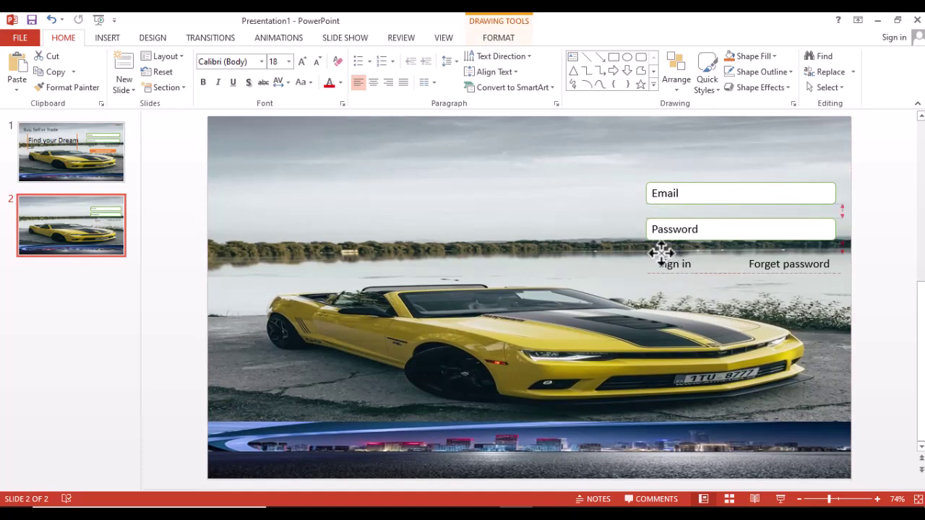
{"action": "left_click", "coordinate": [613, 249]}
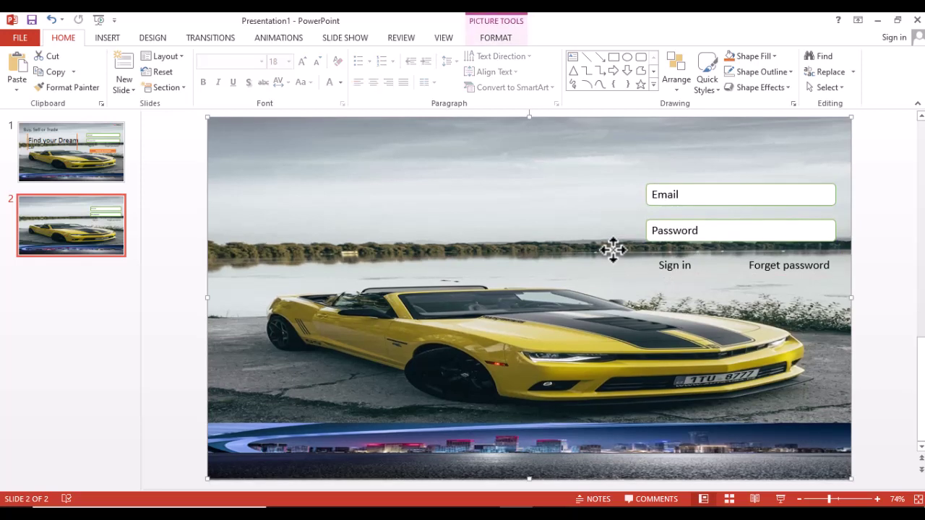
Nudge the Forget password label slightly left so it lines up with Sign in.
{"action": "left_click", "coordinate": [811, 265]}
{"action": "left_click", "coordinate": [801, 253]}
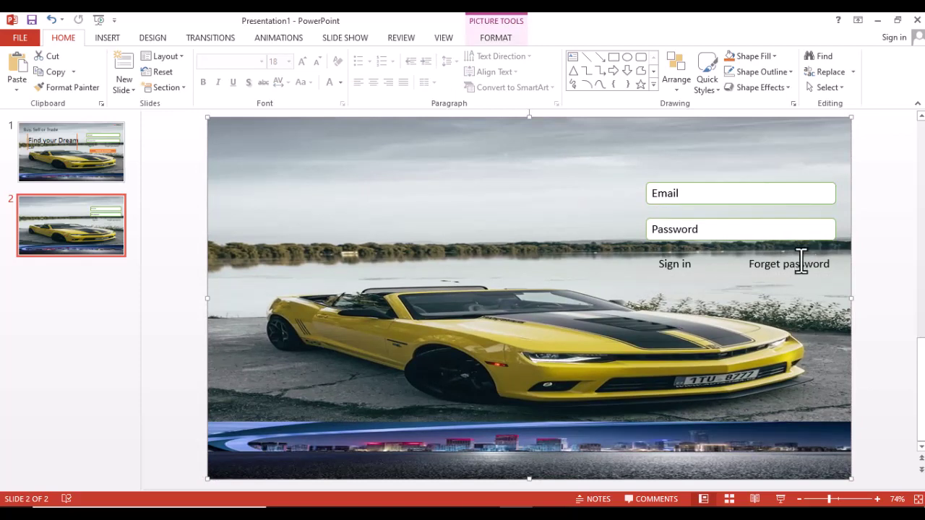
{"action": "left_click", "coordinate": [799, 255]}
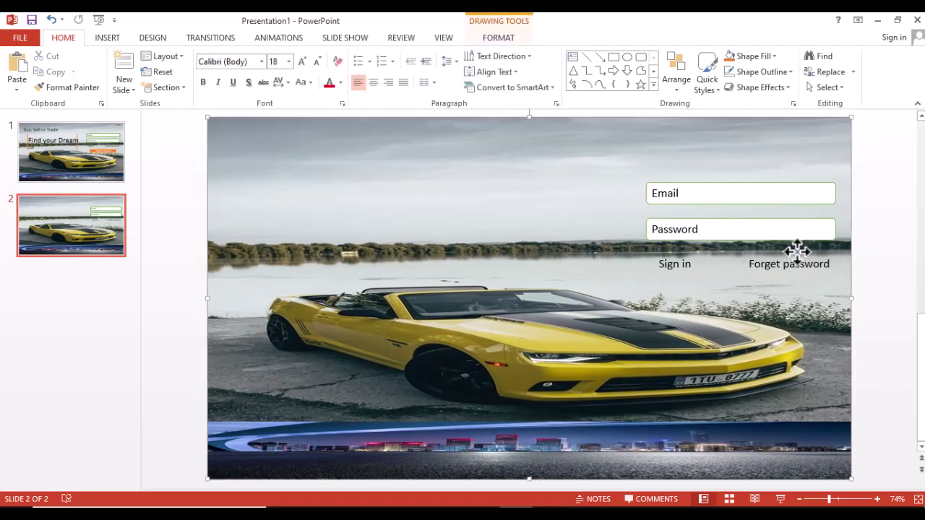
{"action": "left_click", "coordinate": [795, 250]}
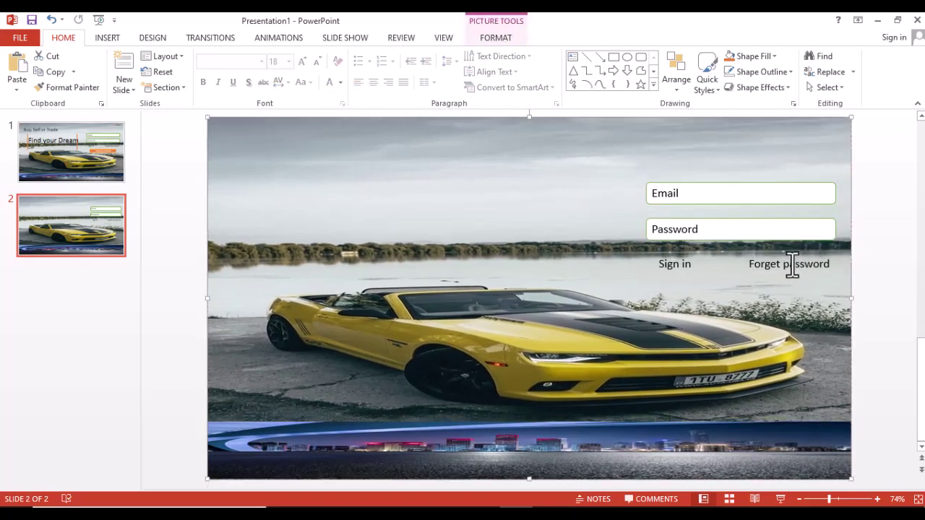
{"action": "left_click", "coordinate": [791, 265]}
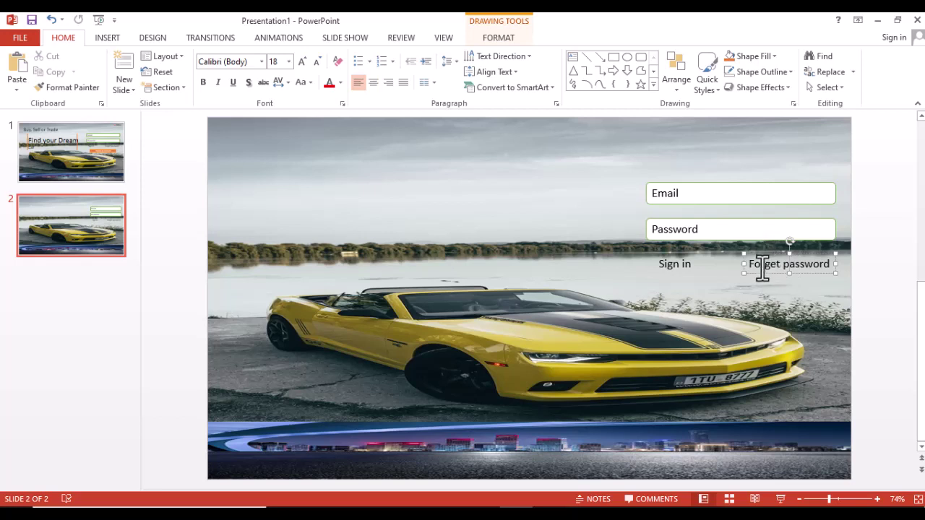
{"action": "left_click", "coordinate": [764, 265]}
{"action": "left_click_drag", "start_coordinate": [771, 269], "coordinate": [769, 272]}
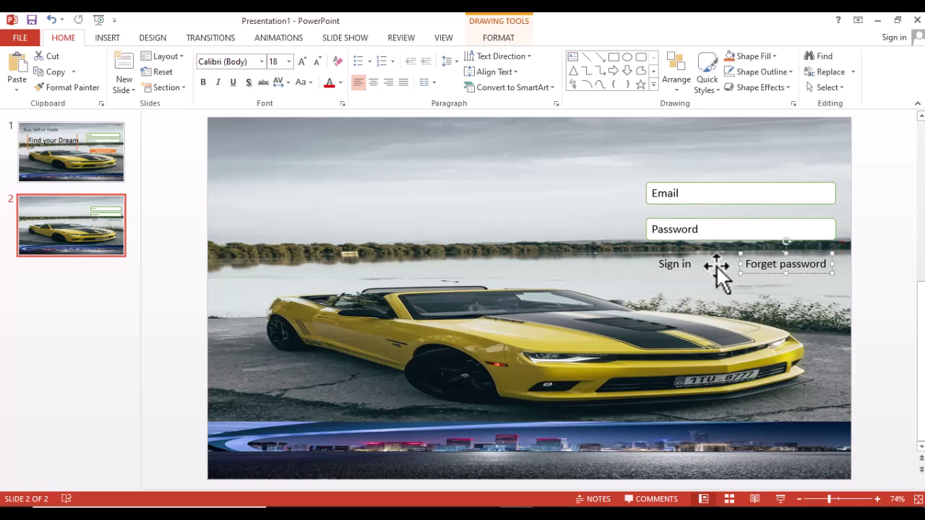
{"action": "left_click", "coordinate": [557, 248]}
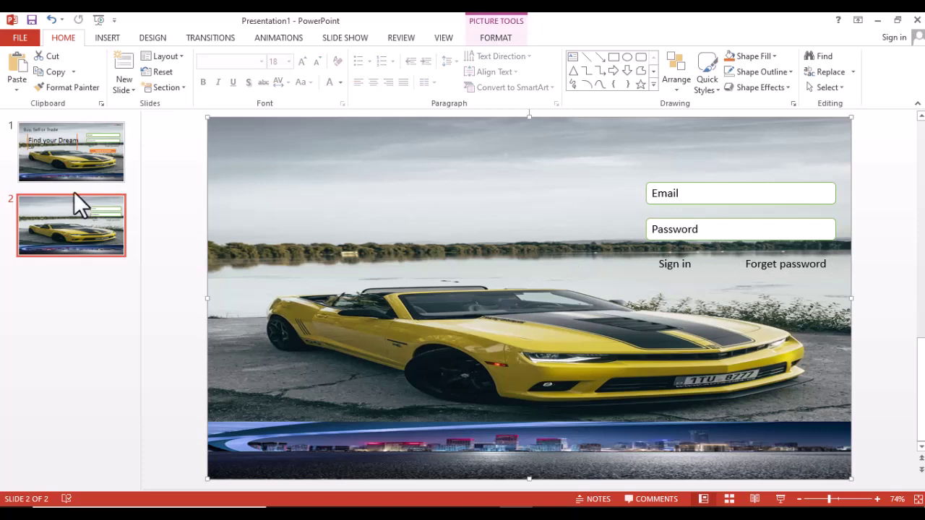
Draw a blue 0.51" × 3.14" rectangle beneath the Sign in and Forget password labels.
{"action": "left_click", "coordinate": [77, 159]}
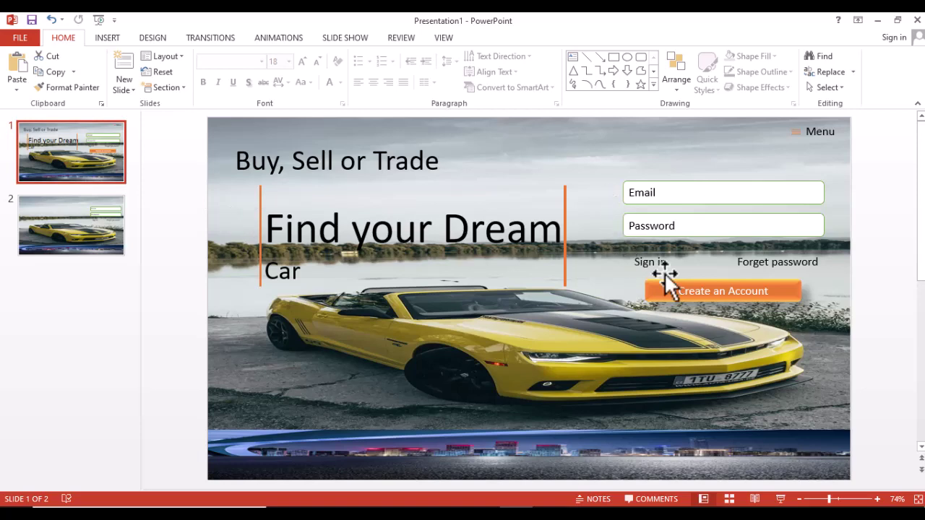
{"action": "left_click", "coordinate": [87, 205]}
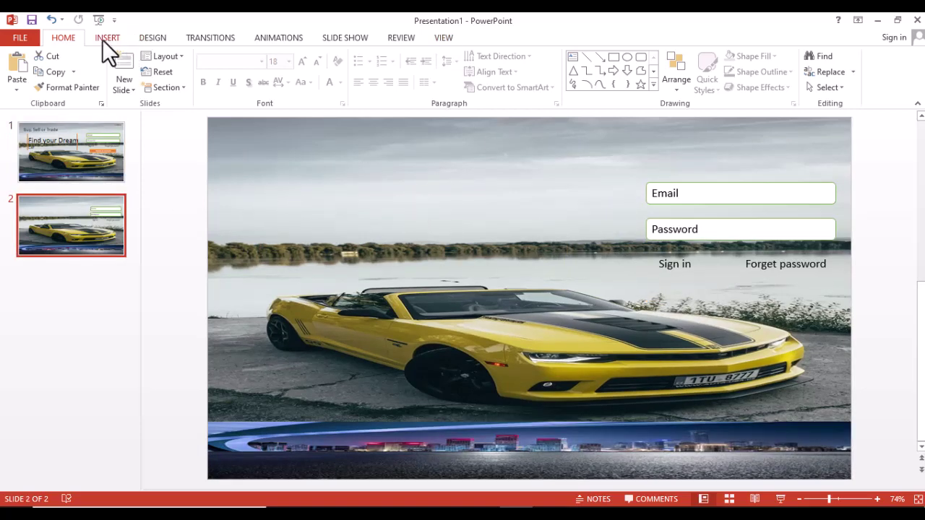
{"action": "left_click", "coordinate": [107, 38]}
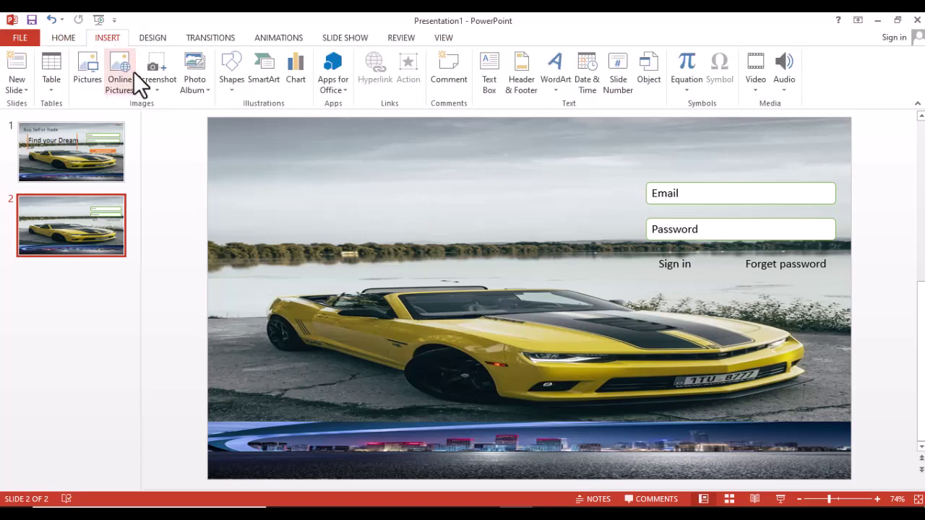
{"action": "left_click", "coordinate": [235, 83]}
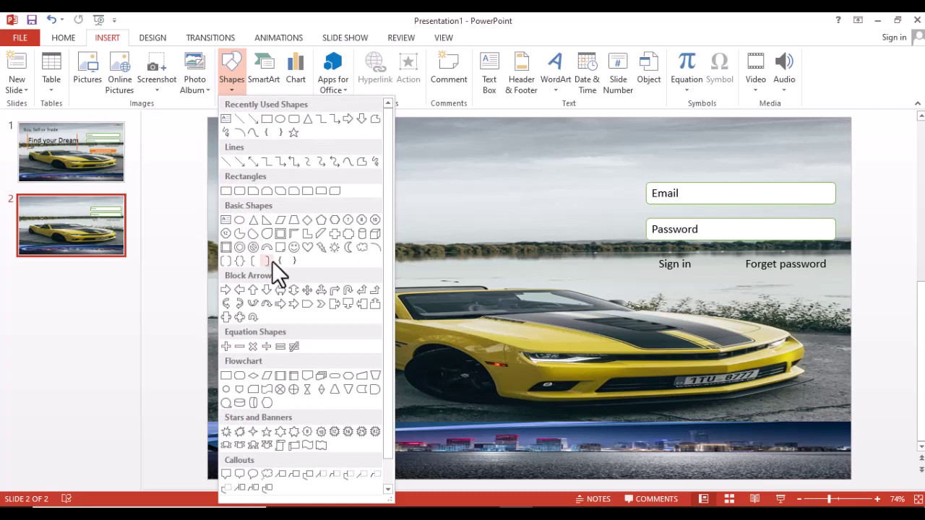
{"action": "left_click", "coordinate": [239, 191]}
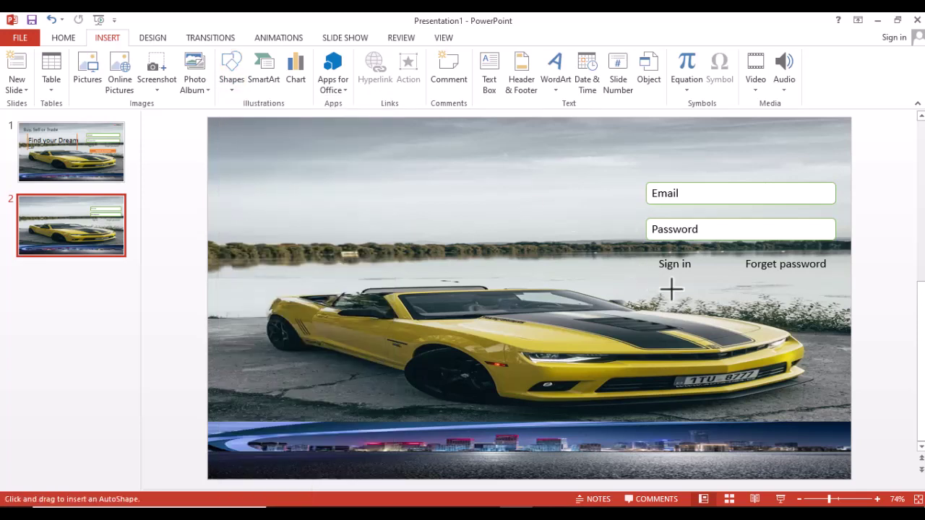
{"action": "left_click_drag", "start_coordinate": [671, 288], "coordinate": [815, 305]}
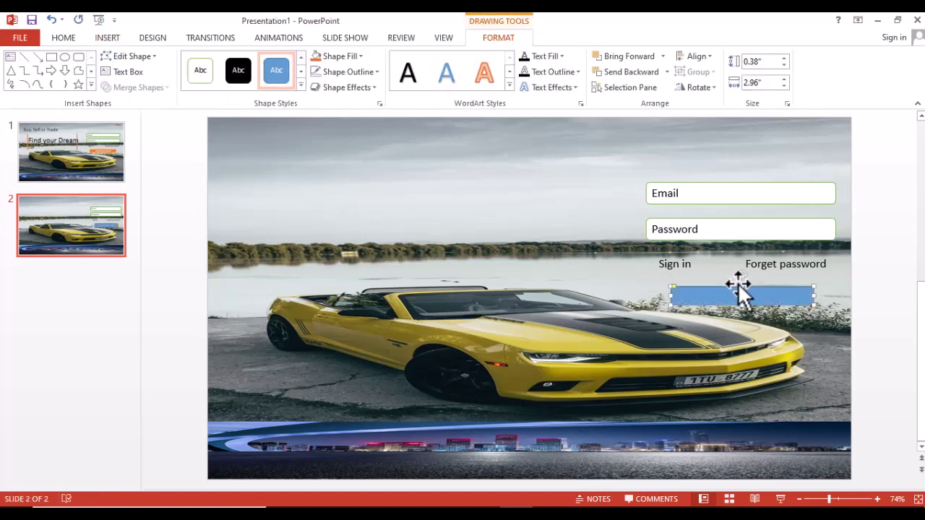
{"action": "left_click_drag", "start_coordinate": [738, 285], "coordinate": [739, 278]}
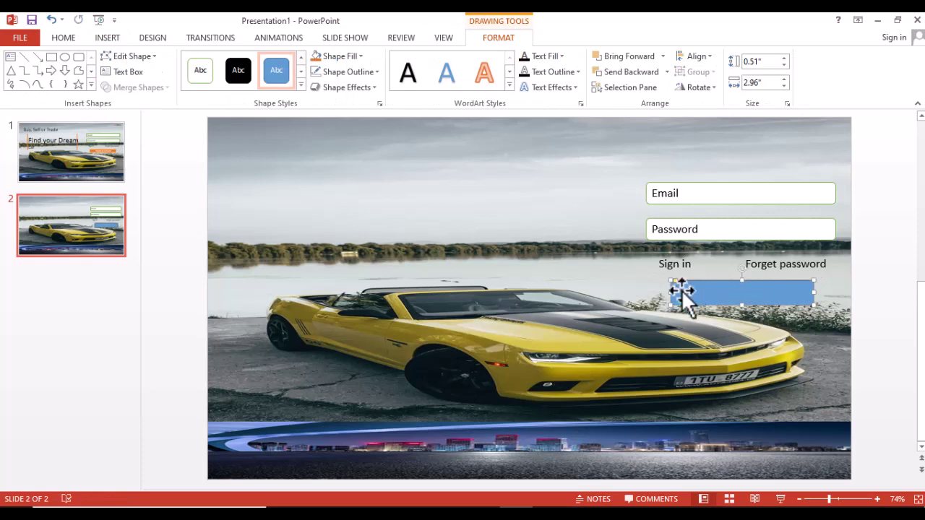
{"action": "mouse_move", "coordinate": [670, 292]}
{"action": "left_mouse_down"}
{"action": "mouse_move", "coordinate": [660, 292]}
{"action": "mouse_move", "coordinate": [705, 289]}
{"action": "mouse_move", "coordinate": [696, 289]}
{"action": "left_mouse_up"}
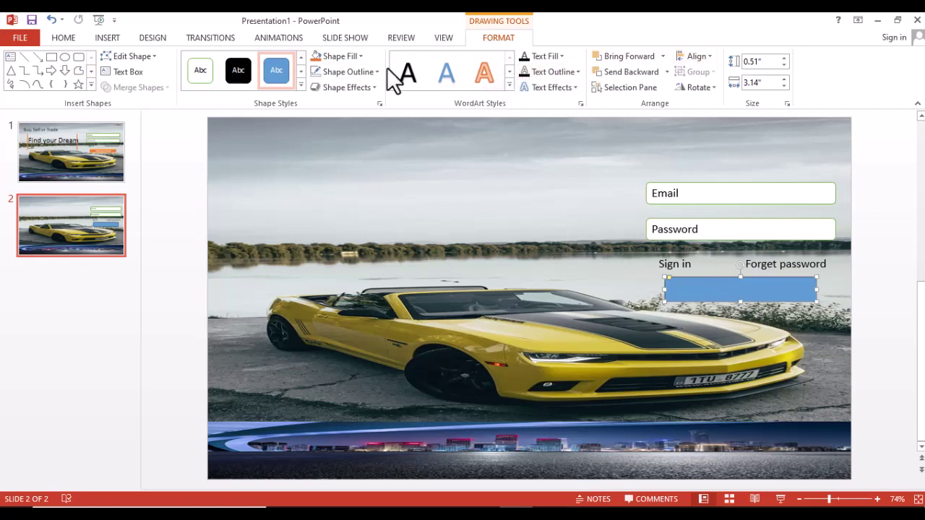
Type 'Create an Account' into the blue rectangle.
{"action": "left_click", "coordinate": [10, 57]}
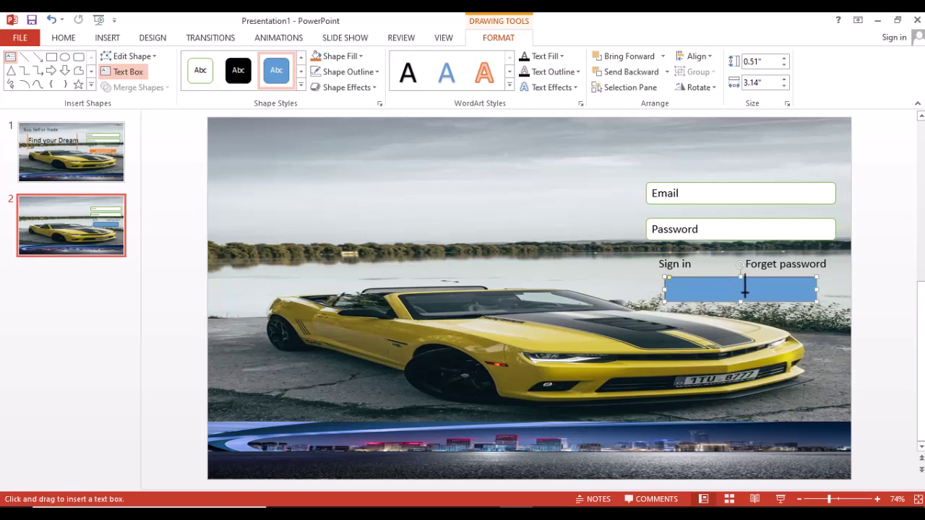
{"action": "key", "text": "Escape"}
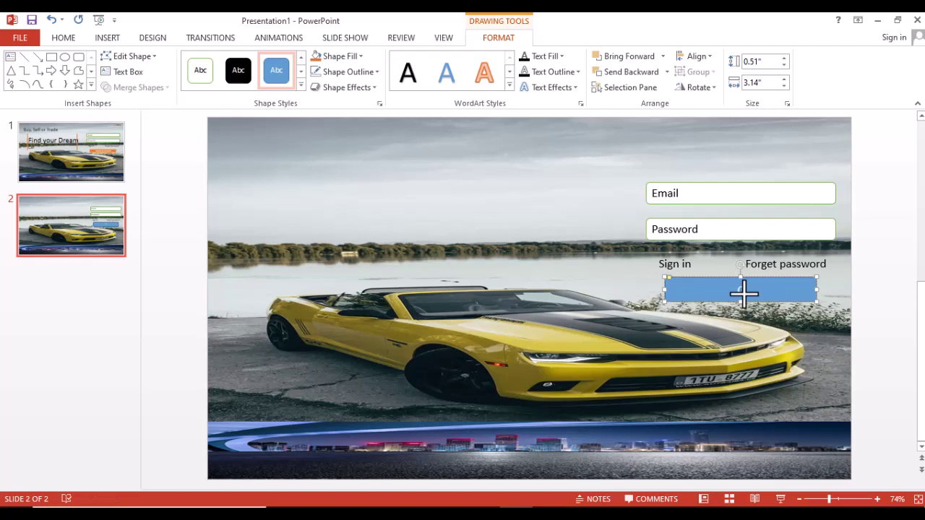
{"action": "type", "text": "Create"}
{"action": "type", "text": " an"}
{"action": "type", "text": "Accou"}
{"action": "type", "text": "n"}
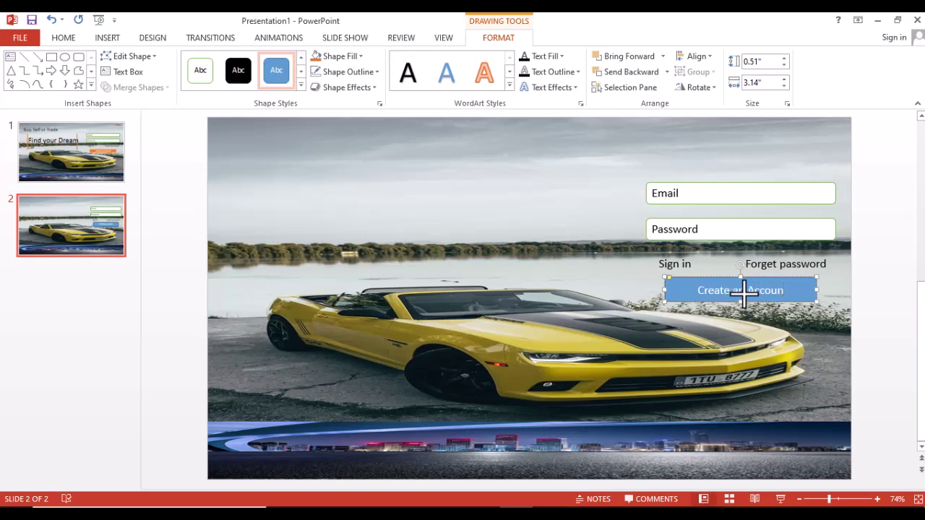
{"action": "type", "text": "t"}
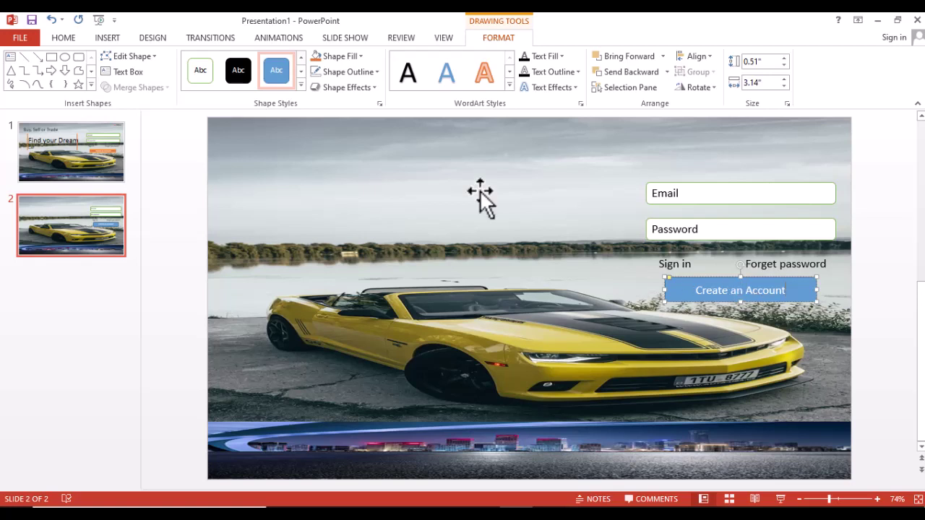
Apply the orange shape style and the second preset 3D effect to the button.
{"action": "left_click", "coordinate": [303, 85]}
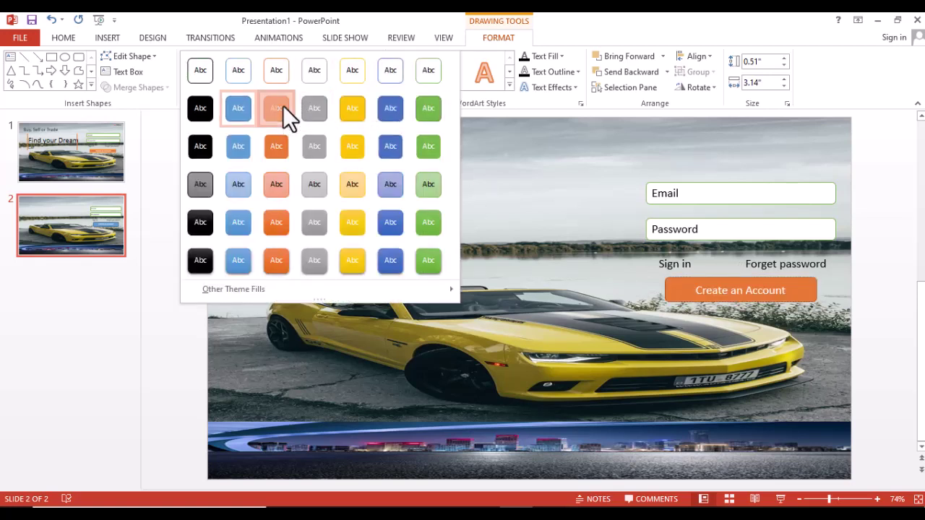
{"action": "left_click", "coordinate": [282, 106]}
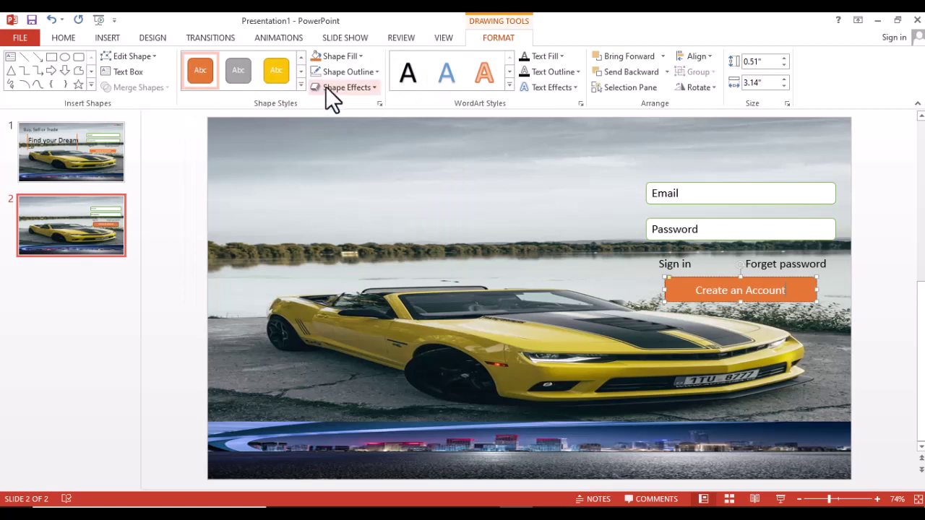
{"action": "left_click", "coordinate": [372, 88]}
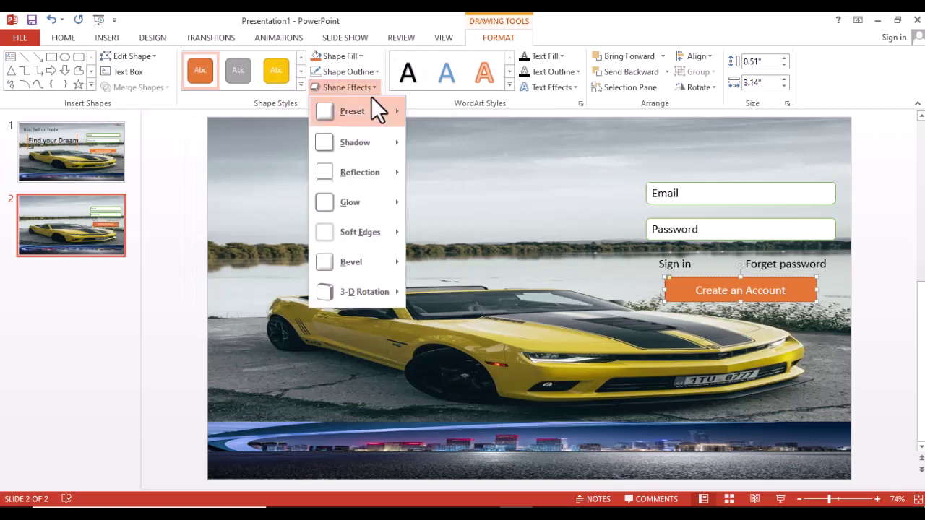
{"action": "mouse_move", "coordinate": [374, 114]}
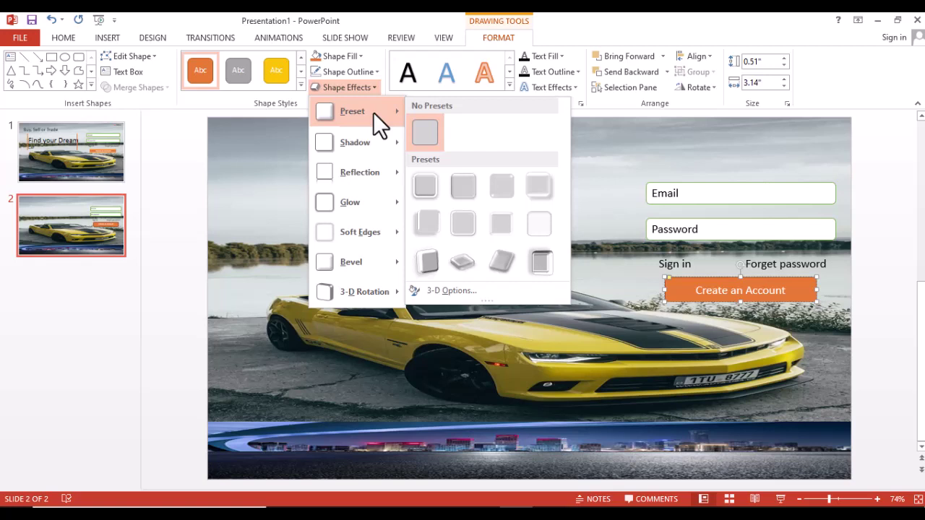
{"action": "left_click", "coordinate": [472, 184]}
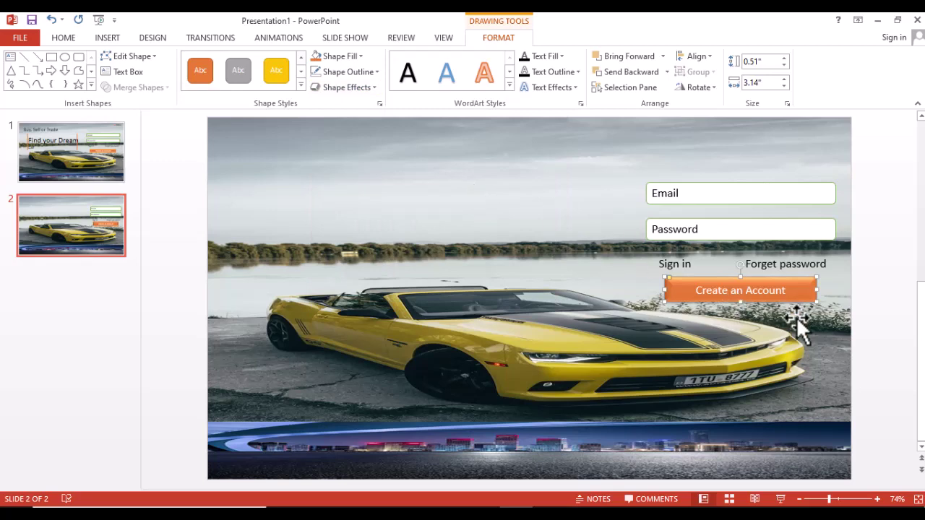
{"action": "left_click", "coordinate": [409, 206]}
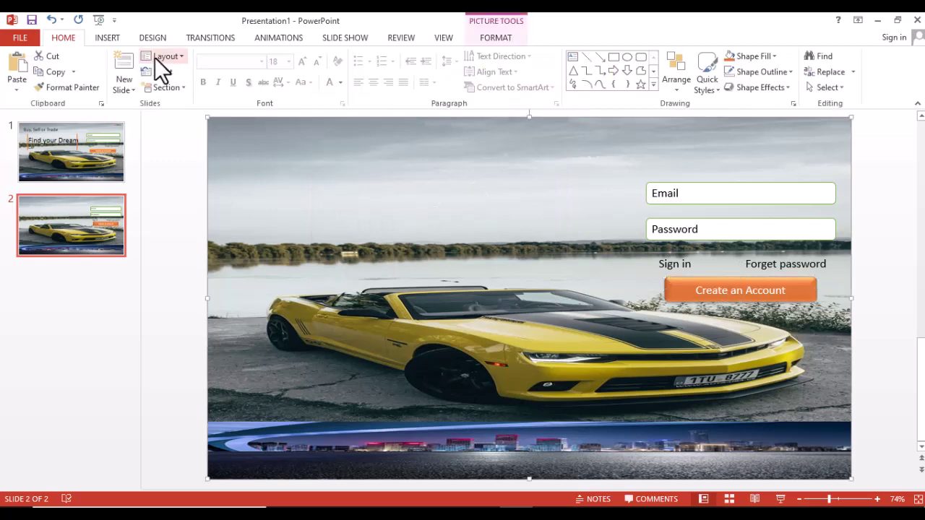
Copy the 'Buy, Sell or Trade' heading from slide 1 and paste it onto slide 2.
{"action": "left_click", "coordinate": [91, 140]}
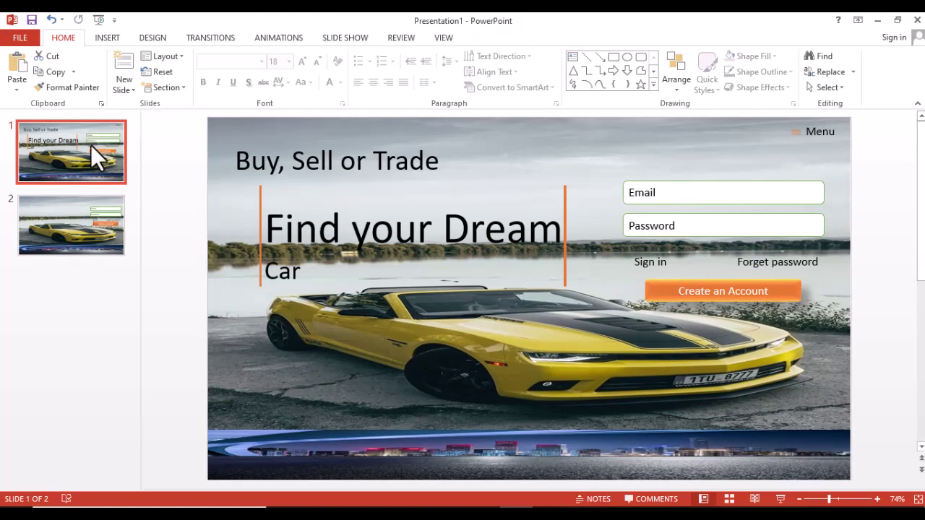
{"action": "left_click", "coordinate": [93, 221]}
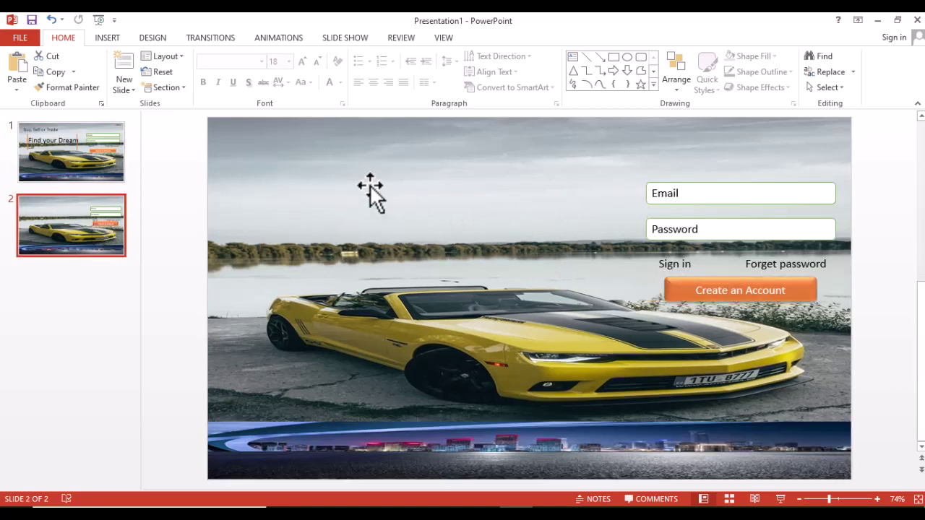
{"action": "left_click", "coordinate": [64, 139]}
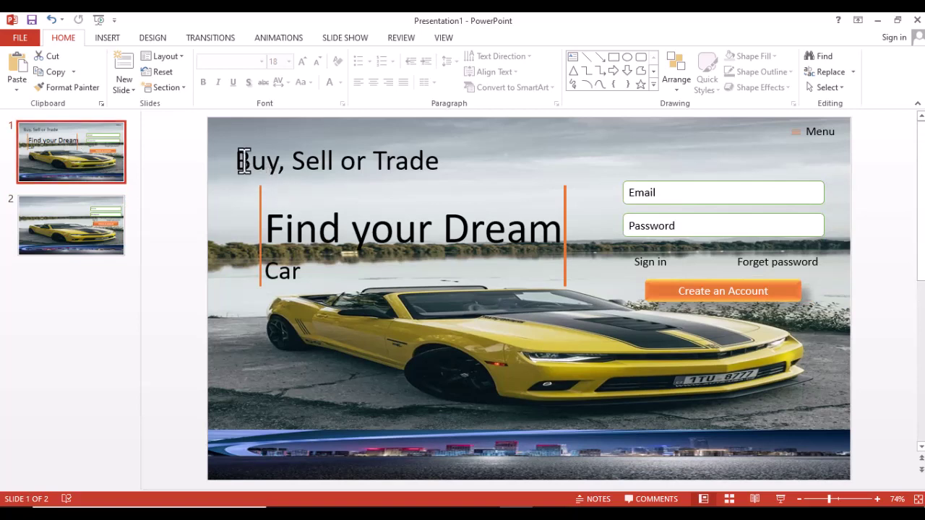
{"action": "left_click_drag", "start_coordinate": [236, 160], "coordinate": [434, 161]}
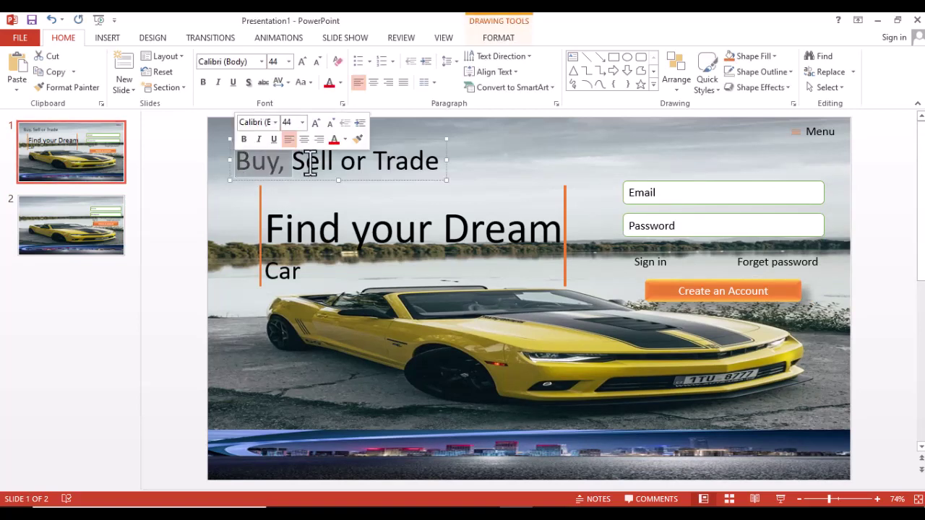
{"action": "left_click", "coordinate": [57, 202]}
{"action": "left_click", "coordinate": [308, 166]}
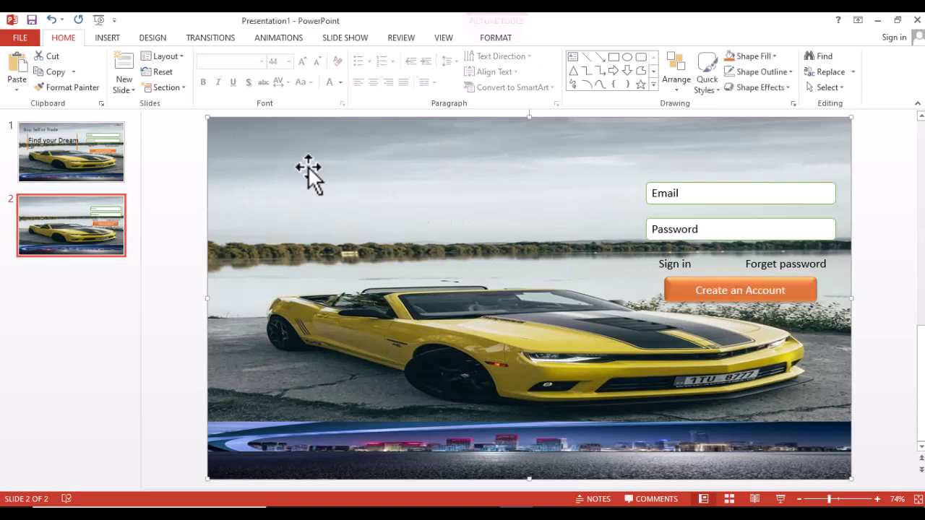
{"action": "key", "text": "ctrl+v"}
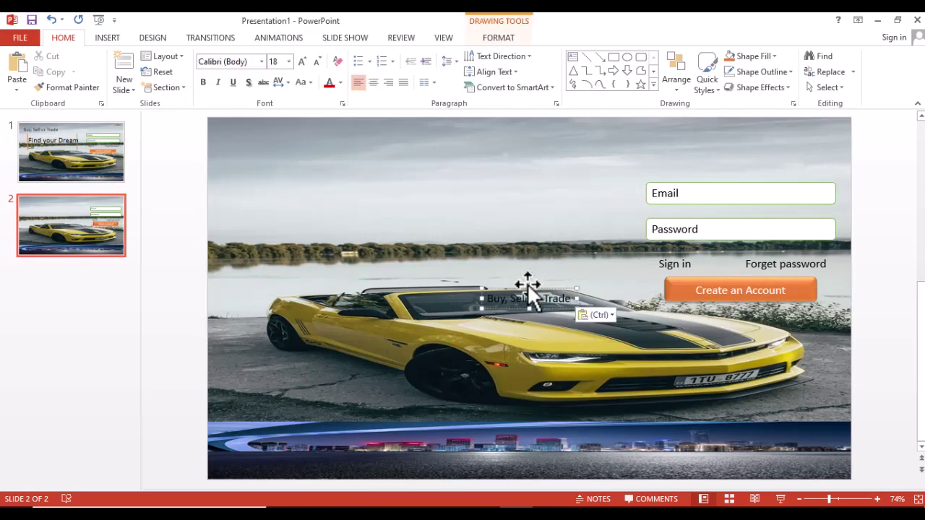
Set the pasted heading to 44 pt, matching slide 1, and place it at the top-left.
{"action": "mouse_move", "coordinate": [527, 283]}
{"action": "left_mouse_down"}
{"action": "mouse_move", "coordinate": [503, 234]}
{"action": "mouse_move", "coordinate": [536, 272]}
{"action": "left_mouse_up"}
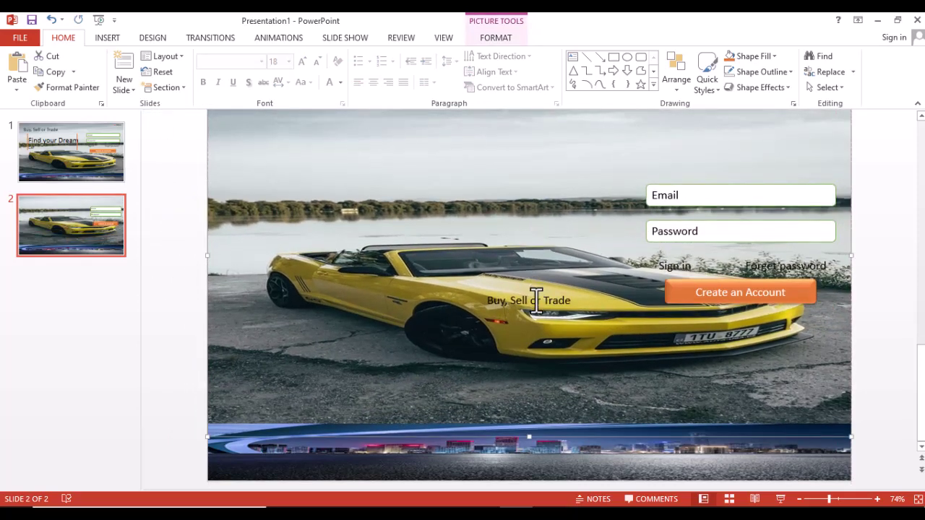
{"action": "left_click", "coordinate": [536, 305]}
{"action": "left_click_drag", "start_coordinate": [521, 291], "coordinate": [301, 147]}
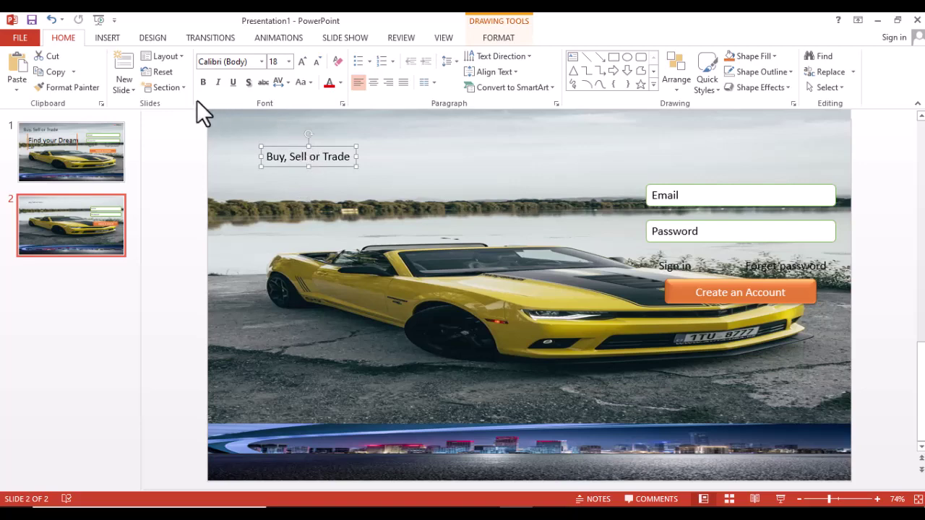
{"action": "left_click", "coordinate": [42, 162]}
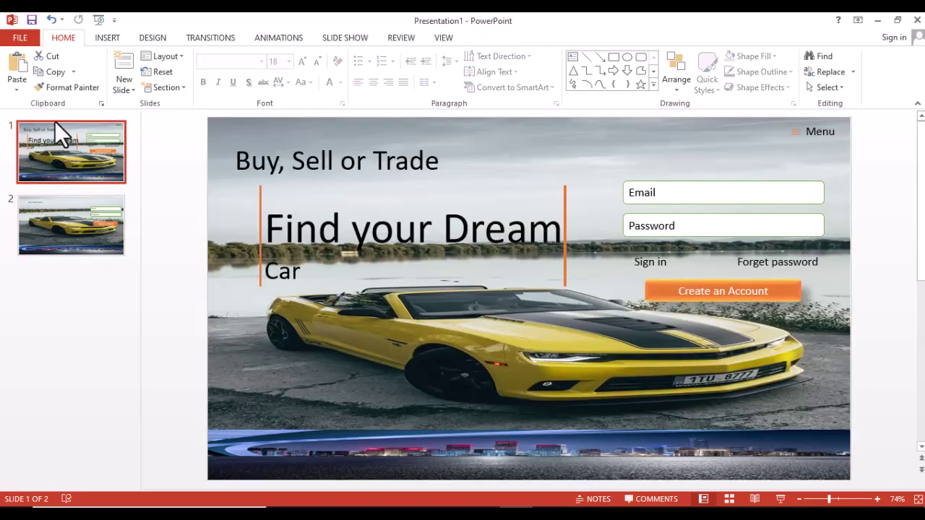
{"action": "left_click", "coordinate": [312, 145]}
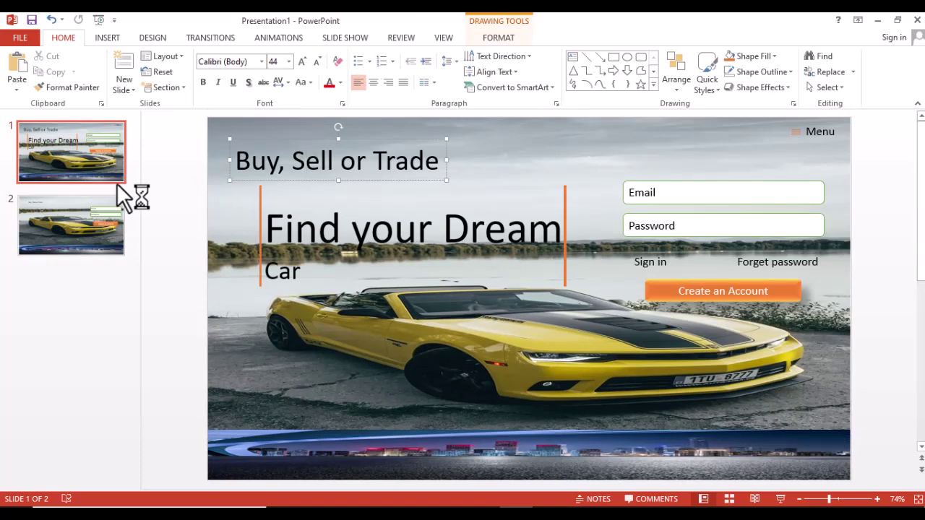
{"action": "left_click", "coordinate": [109, 217]}
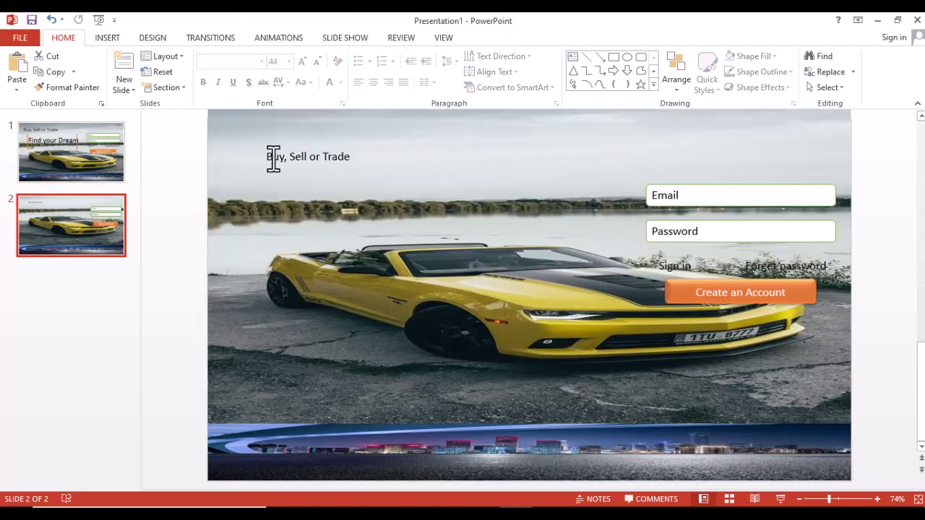
{"action": "left_click_drag", "start_coordinate": [268, 156], "coordinate": [339, 156]}
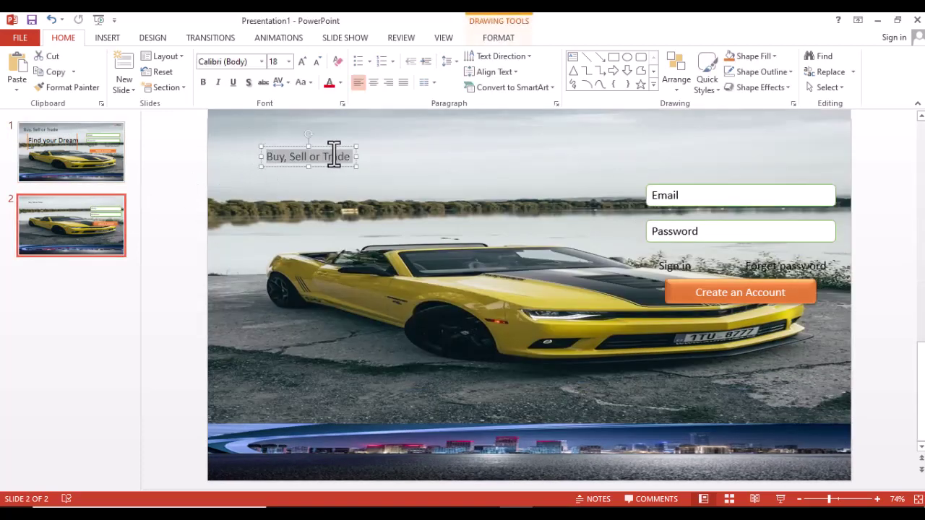
{"action": "left_click", "coordinate": [288, 62]}
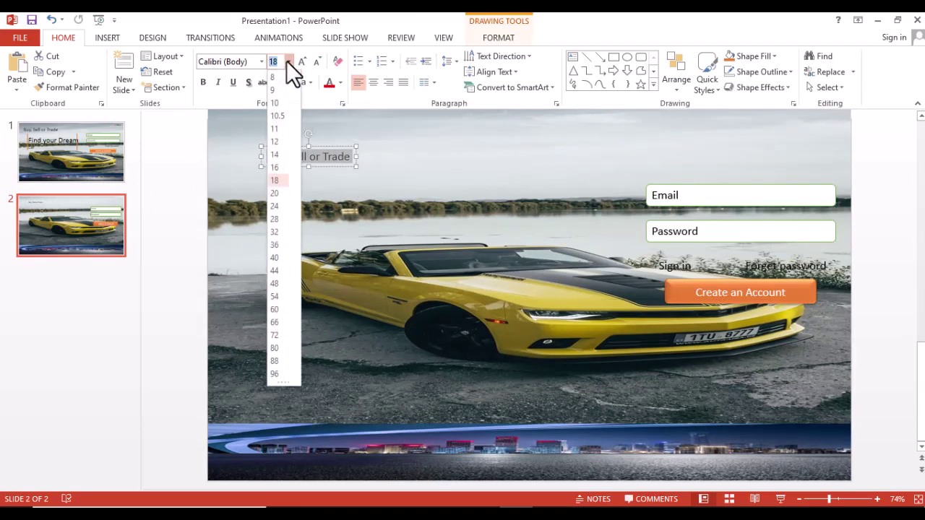
{"action": "left_click", "coordinate": [275, 270]}
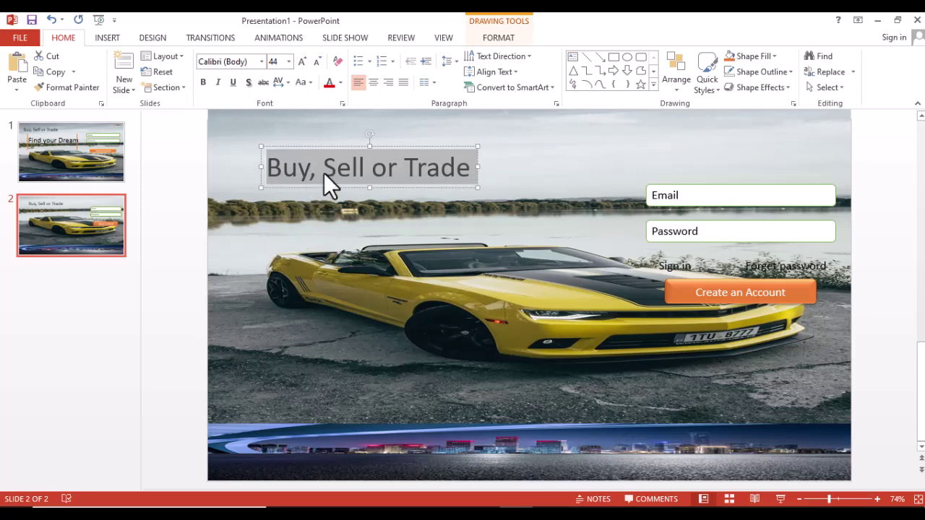
{"action": "left_click_drag", "start_coordinate": [331, 149], "coordinate": [304, 130]}
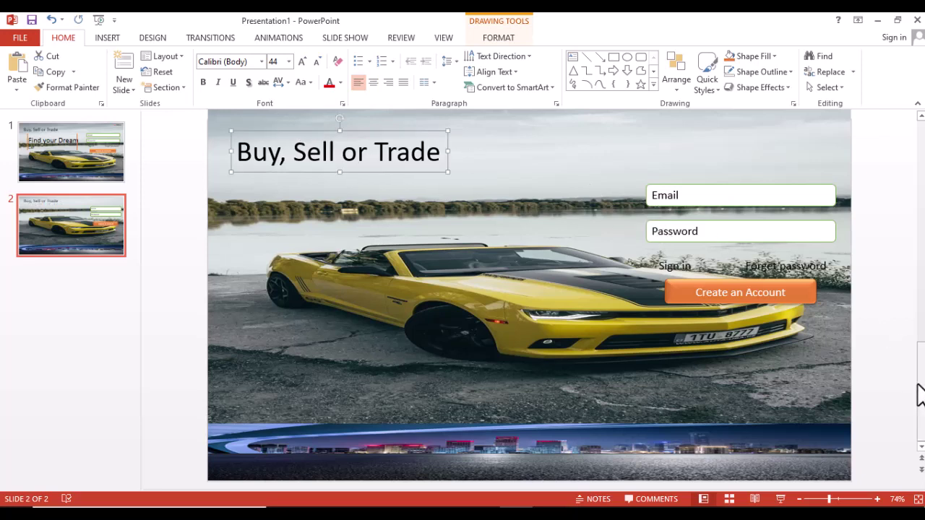
Scroll the view back to the top of slide 2 and select the car background picture.
{"action": "left_click_drag", "start_coordinate": [919, 392], "coordinate": [919, 342]}
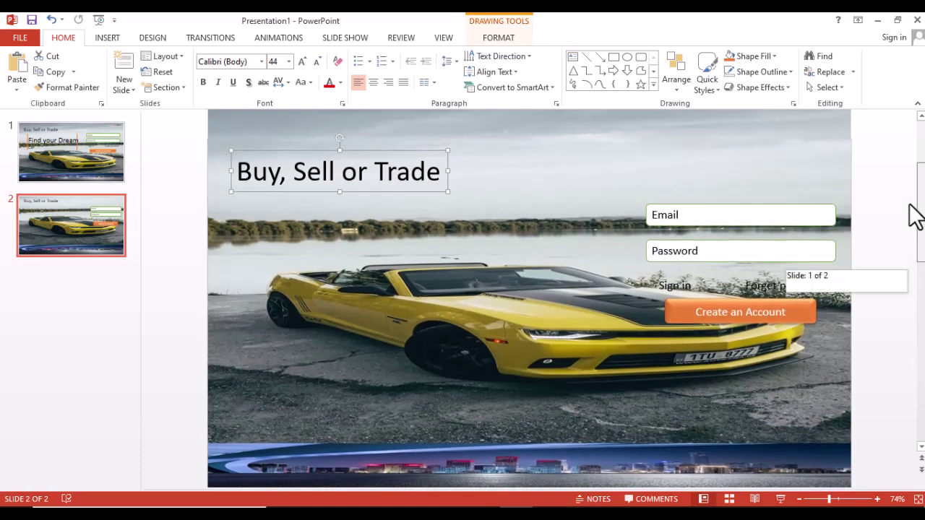
{"action": "left_click_drag", "start_coordinate": [918, 340], "coordinate": [915, 215]}
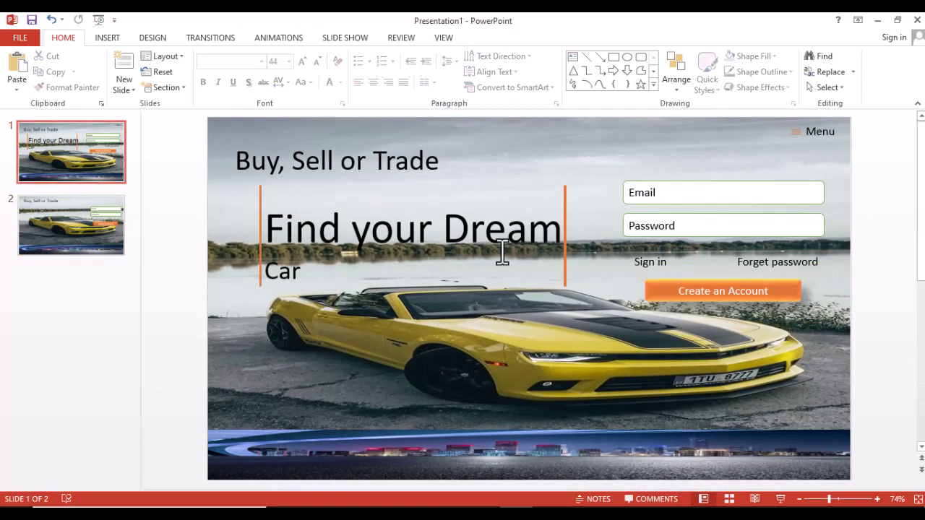
{"action": "left_click", "coordinate": [35, 243]}
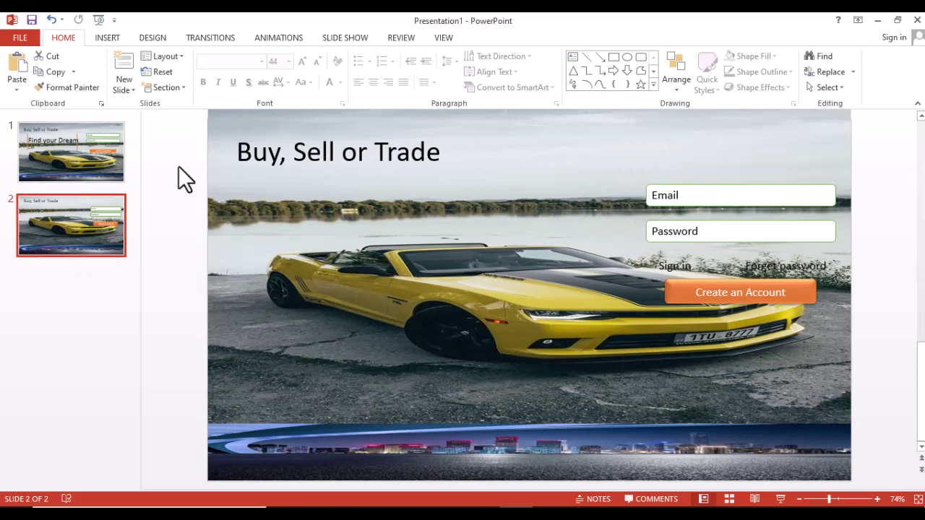
{"action": "scroll", "coordinate": [922, 125], "scroll_direction": "up", "scroll_amount": 2}
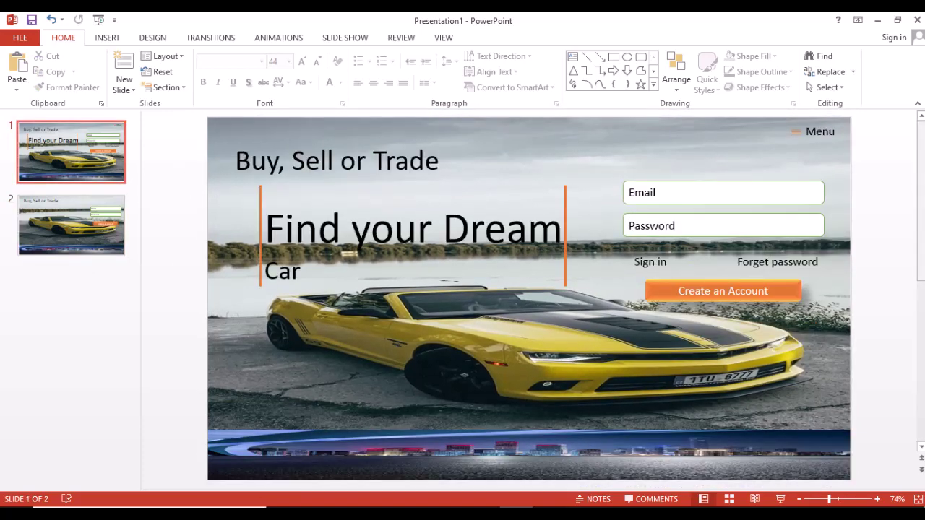
{"action": "left_click", "coordinate": [921, 454]}
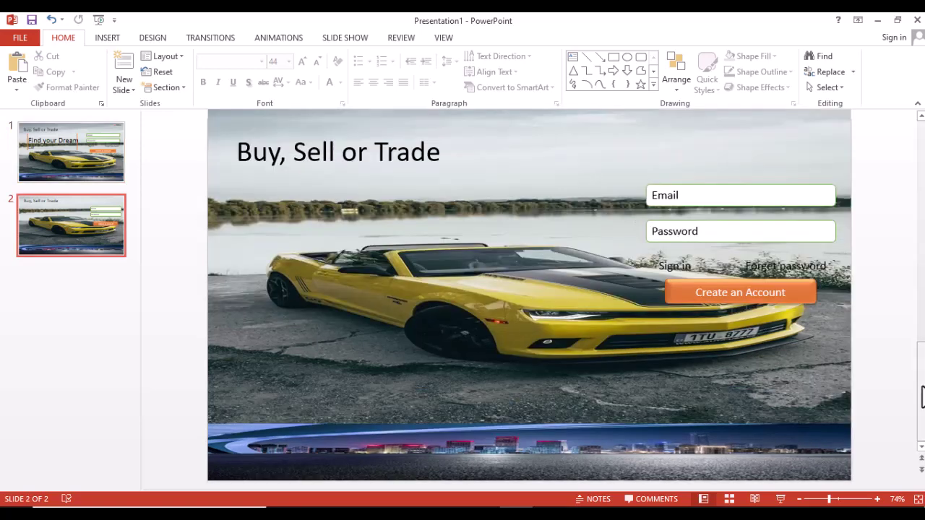
{"action": "left_click", "coordinate": [922, 117]}
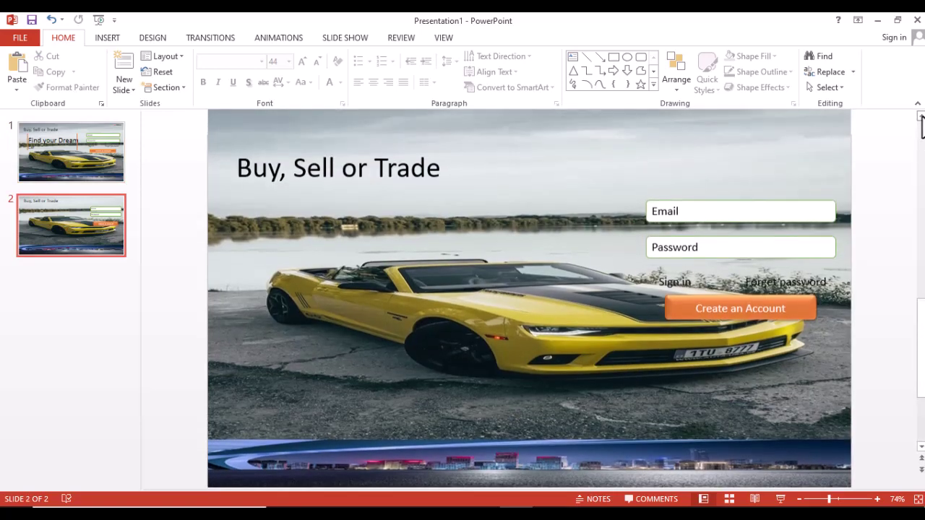
{"action": "left_click", "coordinate": [922, 117]}
{"action": "left_click", "coordinate": [922, 117]}
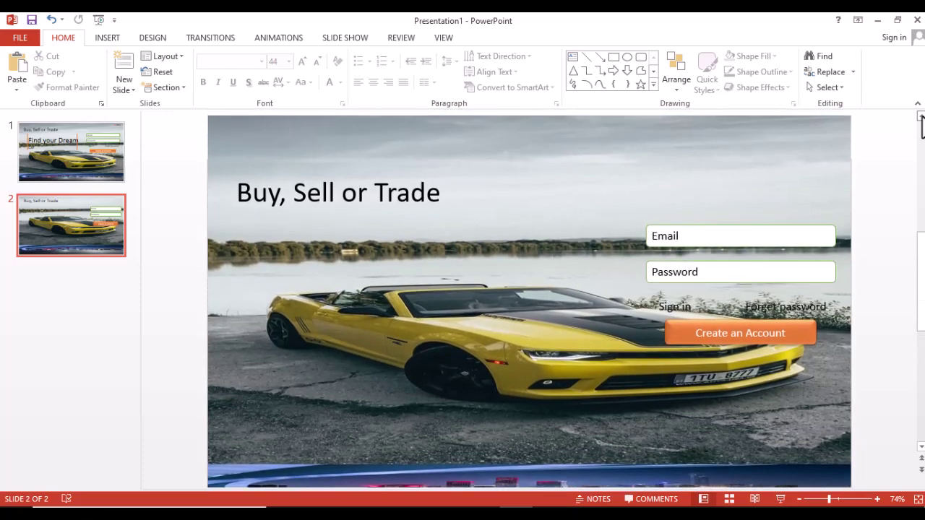
{"action": "left_click", "coordinate": [571, 121]}
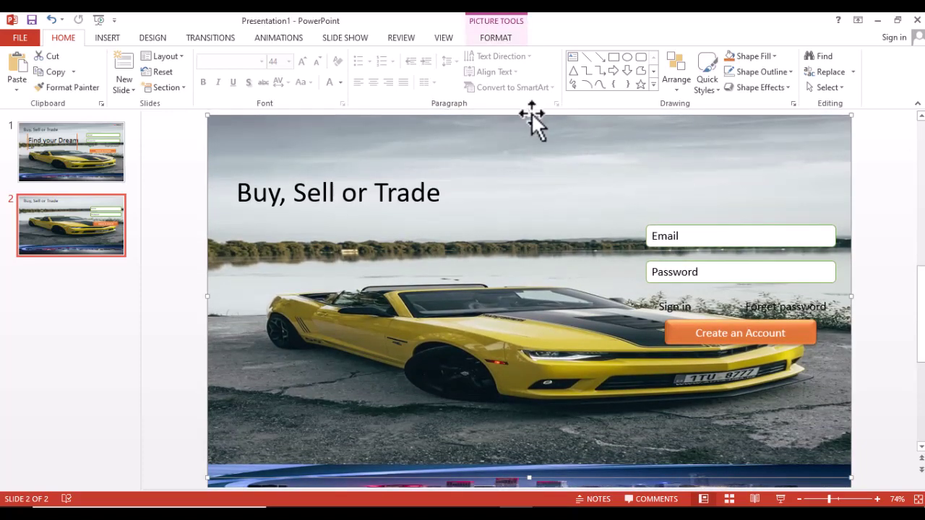
Reposition the car background and city strip, and raise the Email and Password boxes.
{"action": "left_click_drag", "start_coordinate": [529, 116], "coordinate": [541, 160]}
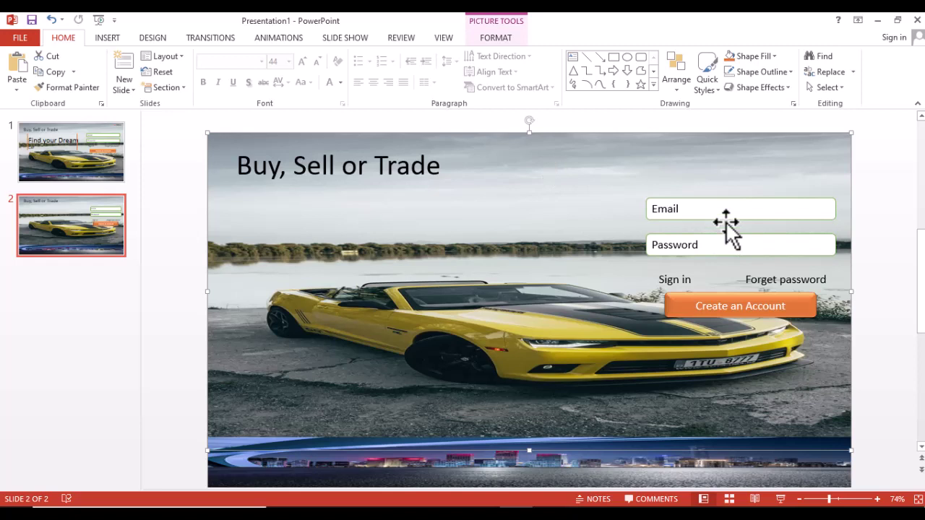
{"action": "left_click", "coordinate": [520, 439]}
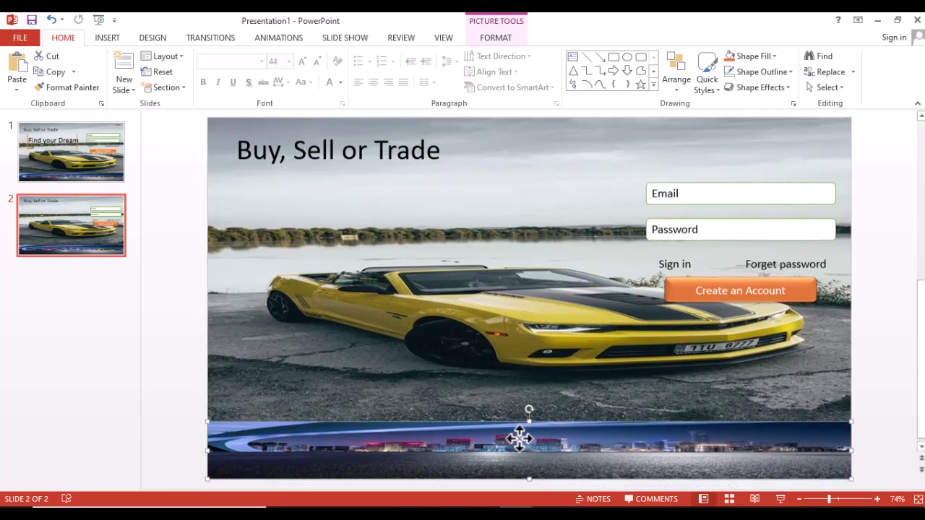
{"action": "left_click_drag", "start_coordinate": [529, 413], "coordinate": [529, 417]}
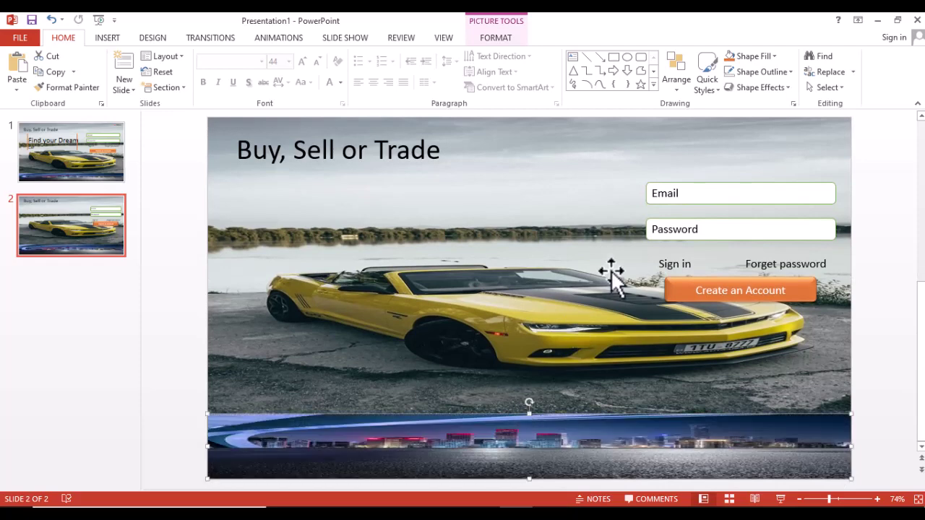
{"action": "left_click", "coordinate": [685, 193]}
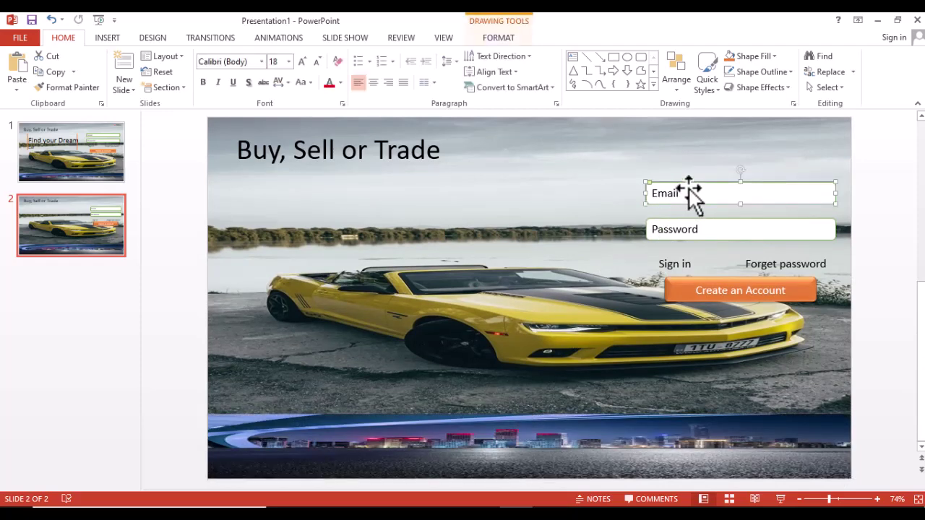
{"action": "left_click_drag", "start_coordinate": [688, 189], "coordinate": [691, 165]}
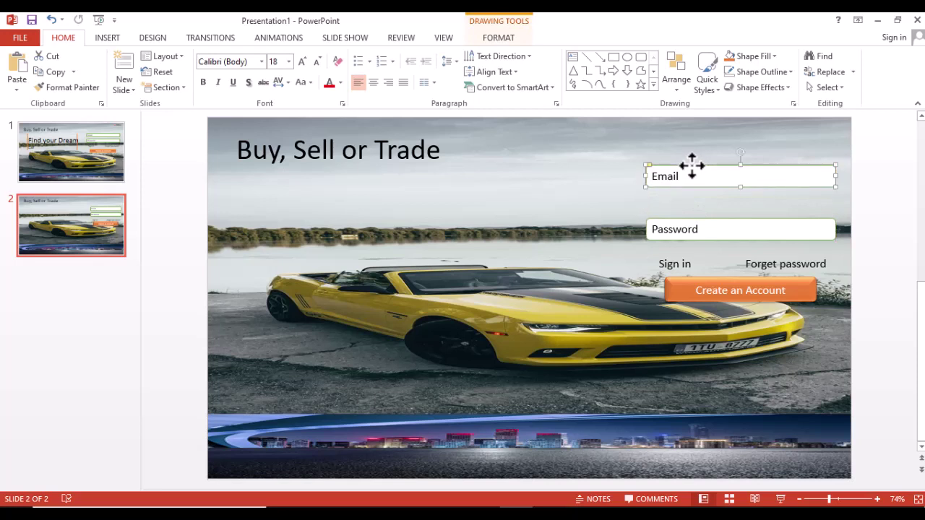
{"action": "left_click", "coordinate": [694, 230]}
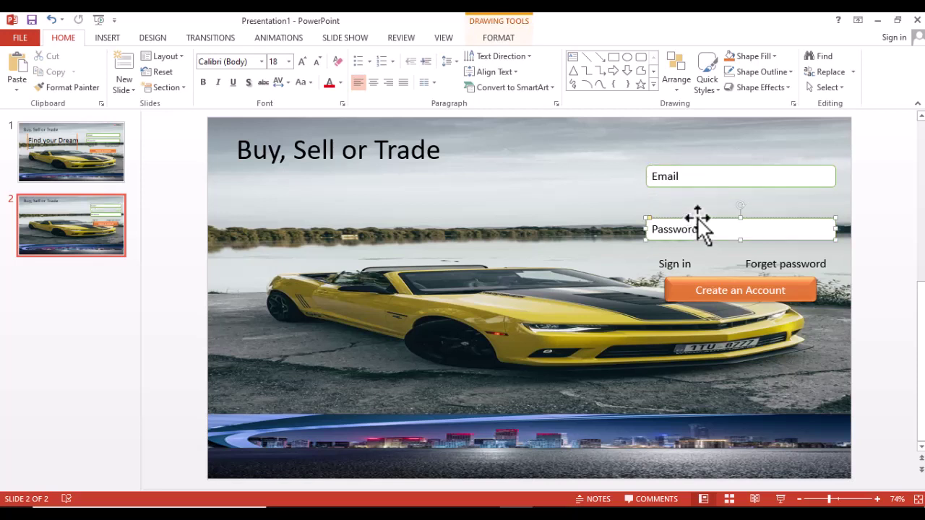
{"action": "left_click_drag", "start_coordinate": [697, 217], "coordinate": [696, 199]}
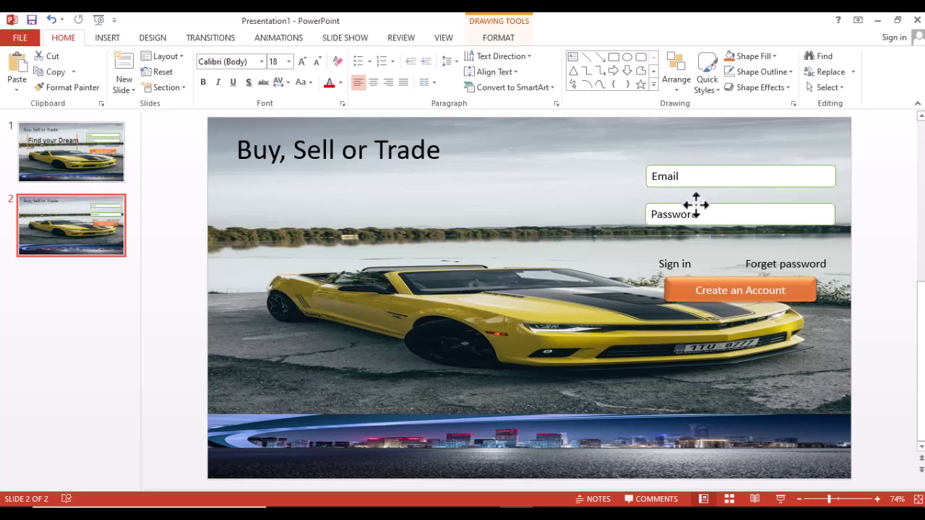
Move Sign in and Forget password up toward the fields and shift the background slightly.
{"action": "left_click", "coordinate": [674, 260]}
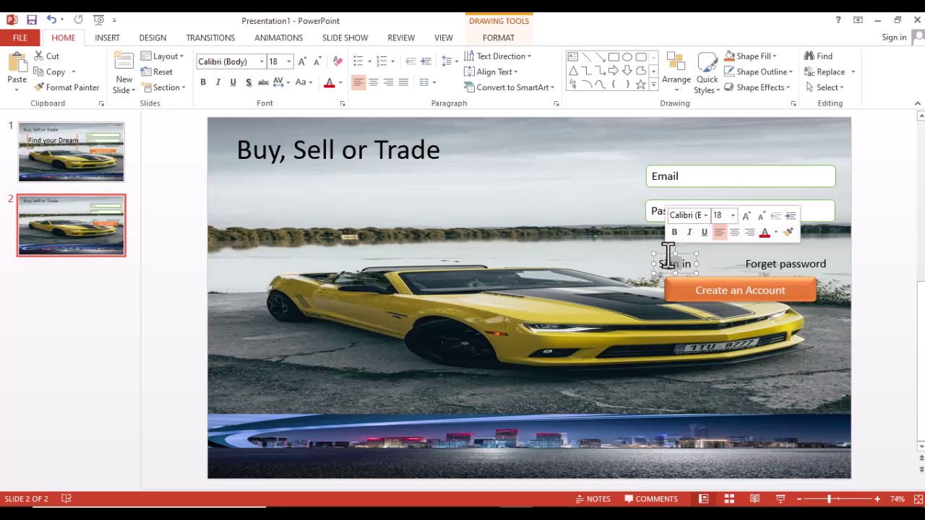
{"action": "left_click_drag", "start_coordinate": [668, 259], "coordinate": [665, 249]}
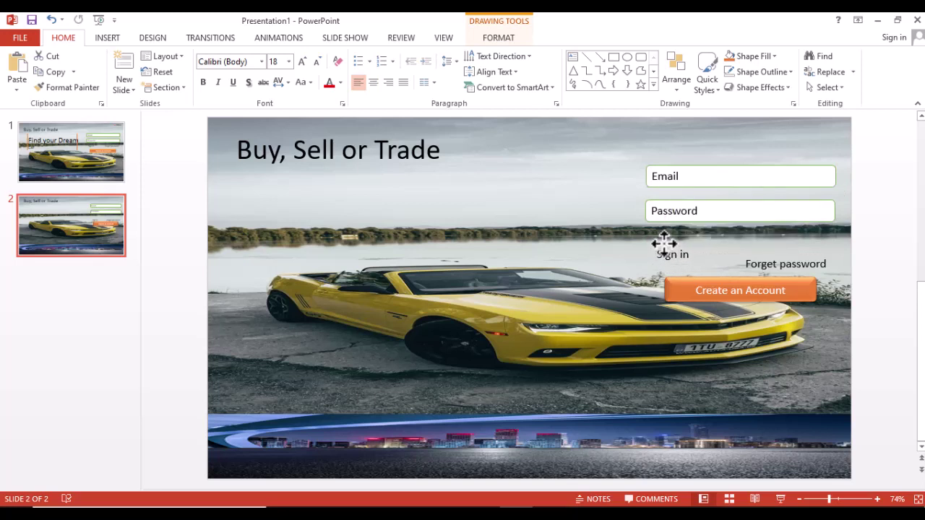
{"action": "left_click_drag", "start_coordinate": [665, 246], "coordinate": [664, 241]}
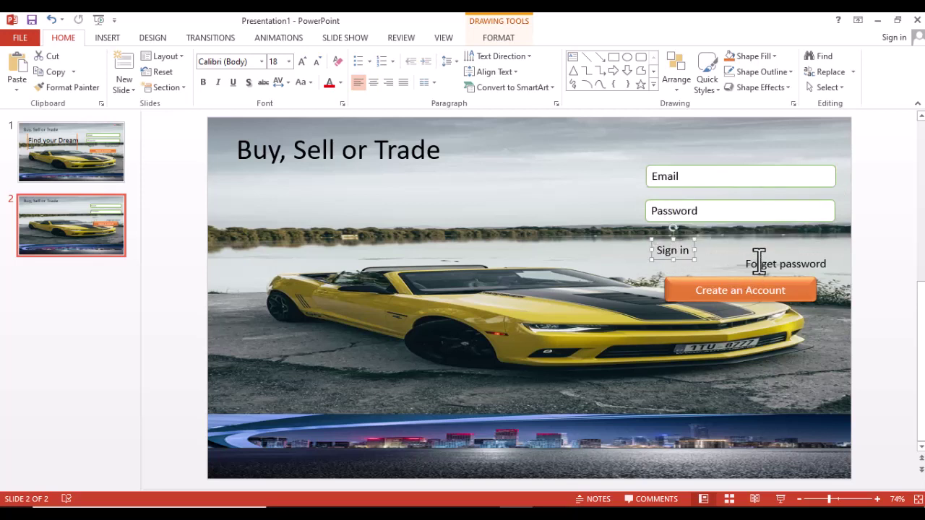
{"action": "left_click_drag", "start_coordinate": [756, 264], "coordinate": [756, 240]}
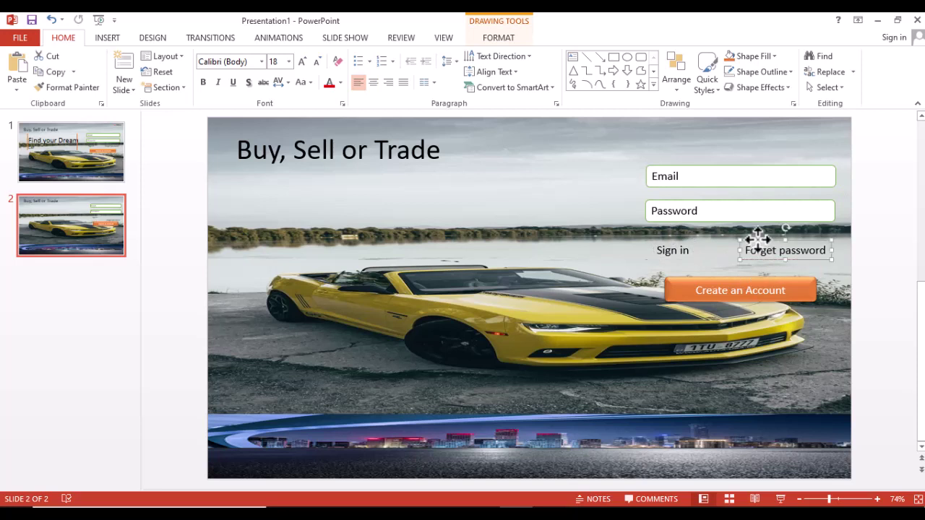
{"action": "left_click", "coordinate": [663, 248]}
{"action": "left_click", "coordinate": [661, 235]}
{"action": "left_click", "coordinate": [660, 236]}
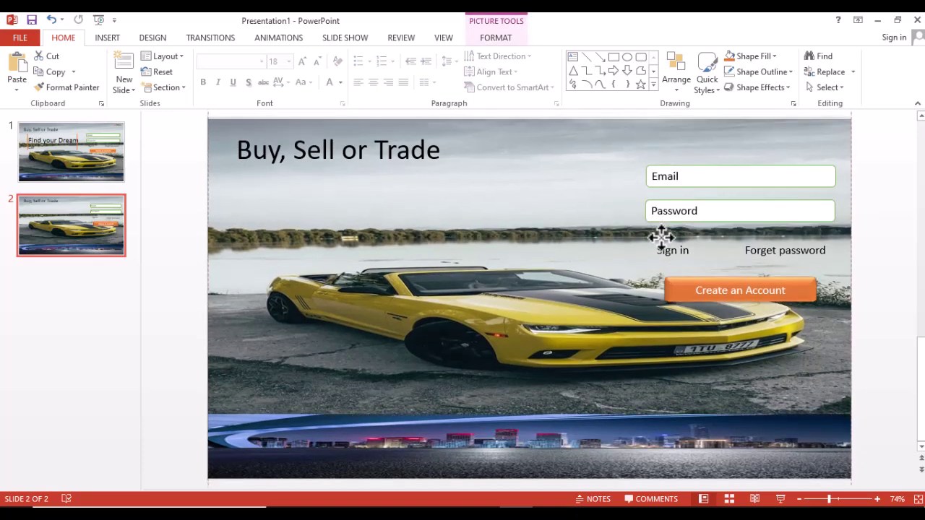
{"action": "left_click_drag", "start_coordinate": [661, 235], "coordinate": [662, 233]}
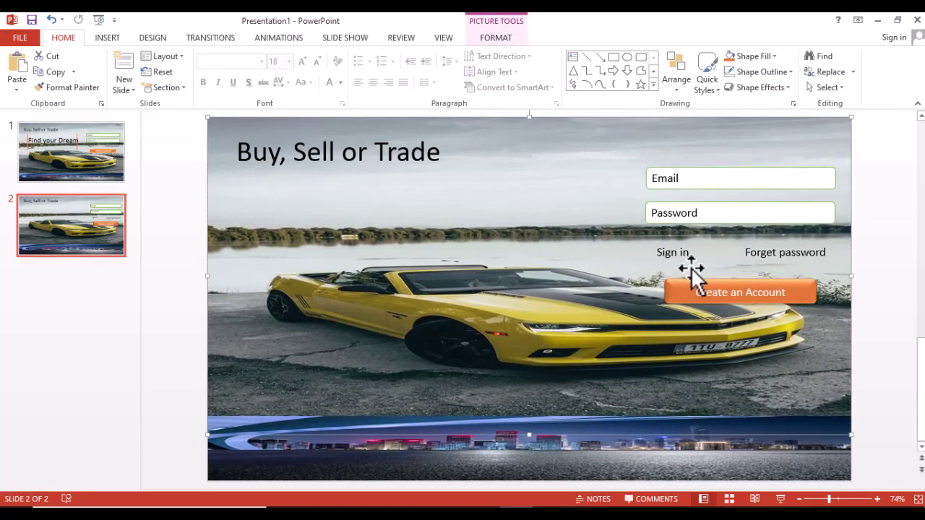
Level Sign in and Forget password under Password and raise the Create an Account button beneath them.
{"action": "left_click", "coordinate": [675, 255]}
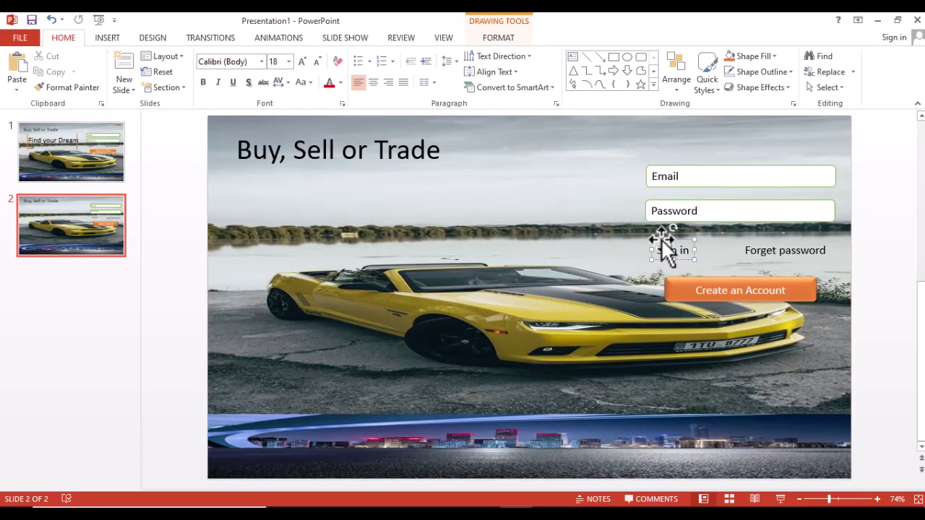
{"action": "left_click_drag", "start_coordinate": [664, 238], "coordinate": [662, 233]}
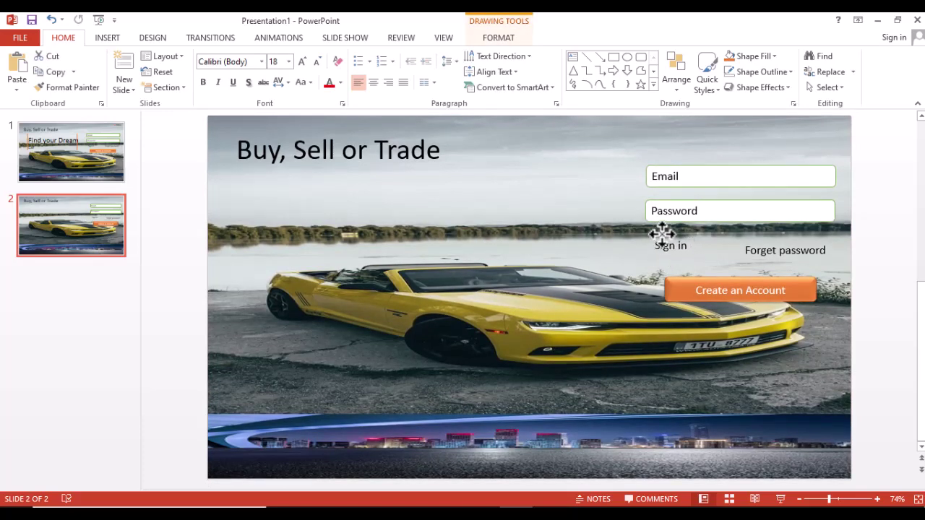
{"action": "left_click", "coordinate": [767, 253]}
{"action": "left_click_drag", "start_coordinate": [772, 238], "coordinate": [772, 233]}
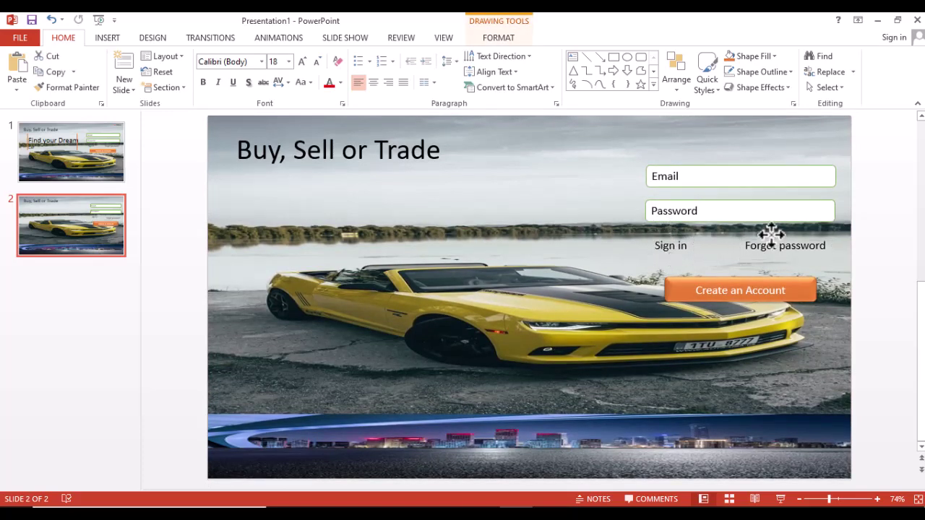
{"action": "left_click", "coordinate": [755, 279]}
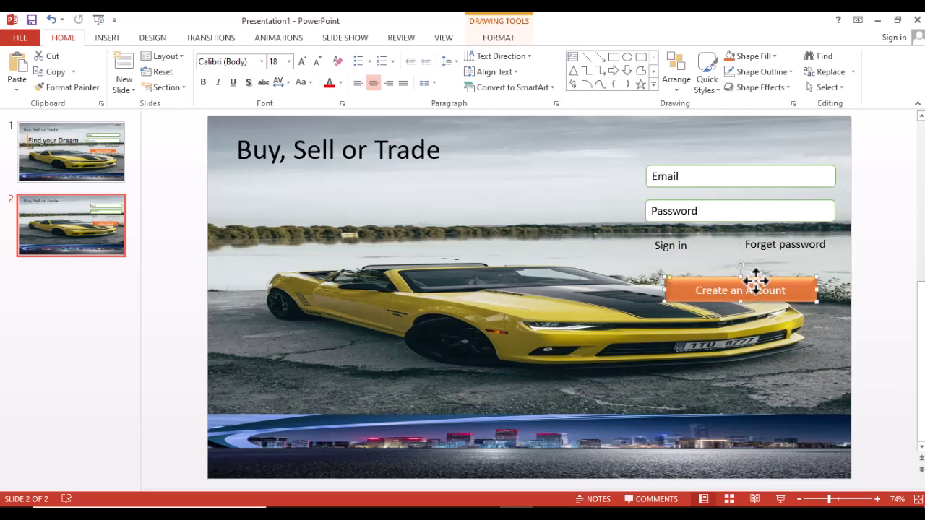
{"action": "left_click_drag", "start_coordinate": [720, 277], "coordinate": [717, 255]}
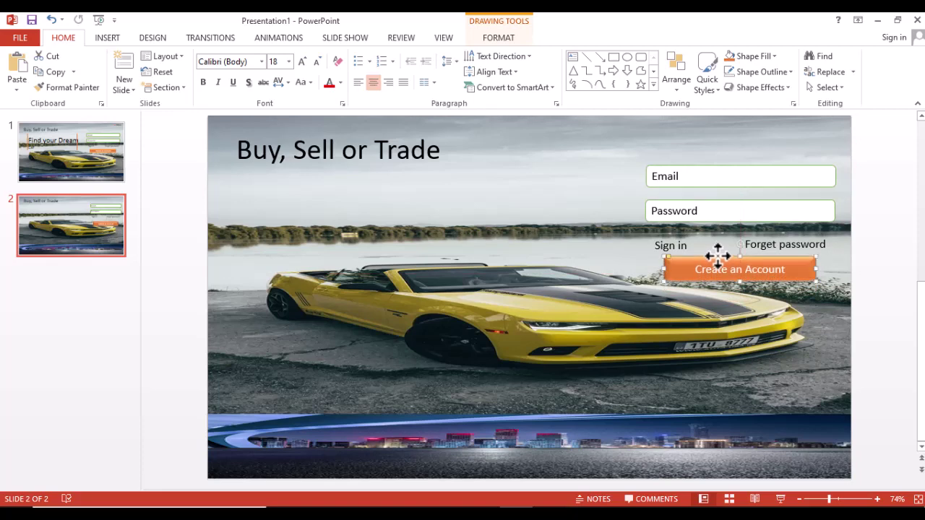
{"action": "left_click", "coordinate": [521, 238]}
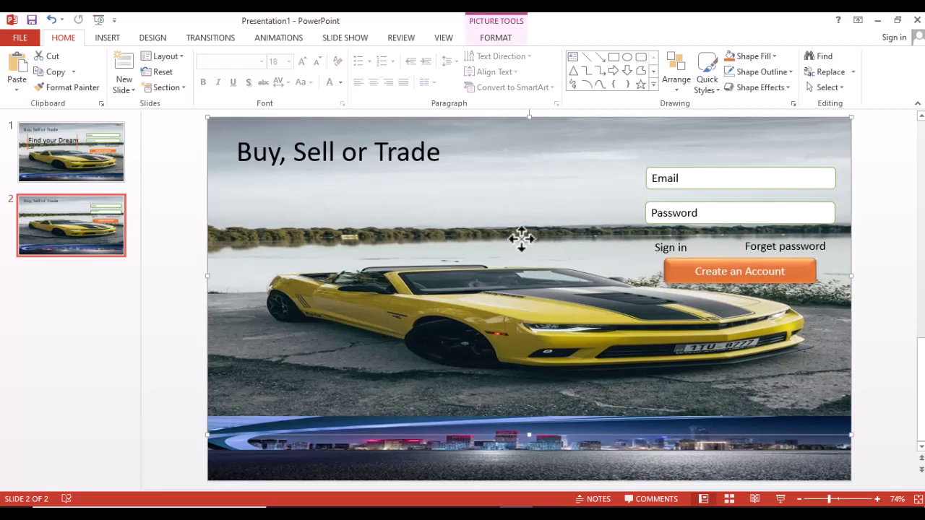
Paste slide 1's 'Find your Dream Car' text onto slide 2 and drag it under the title.
{"action": "left_click", "coordinate": [44, 166]}
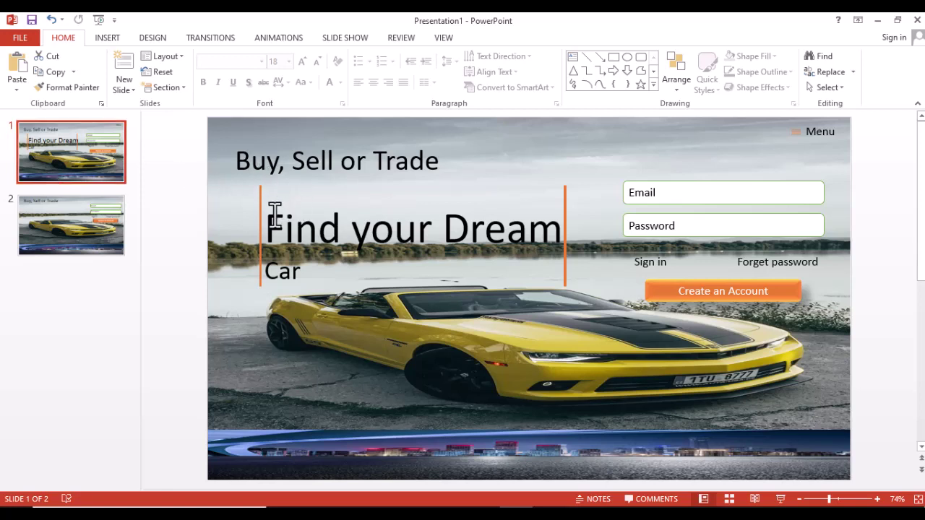
{"action": "mouse_move", "coordinate": [268, 217]}
{"action": "left_mouse_down"}
{"action": "mouse_move", "coordinate": [489, 235]}
{"action": "mouse_move", "coordinate": [463, 273]}
{"action": "left_mouse_up"}
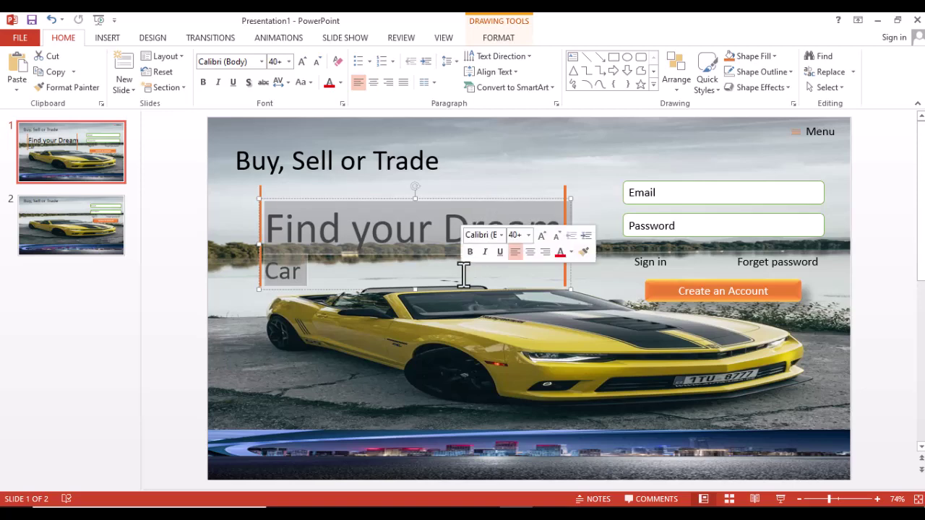
{"action": "left_click", "coordinate": [82, 235]}
{"action": "left_click", "coordinate": [254, 205]}
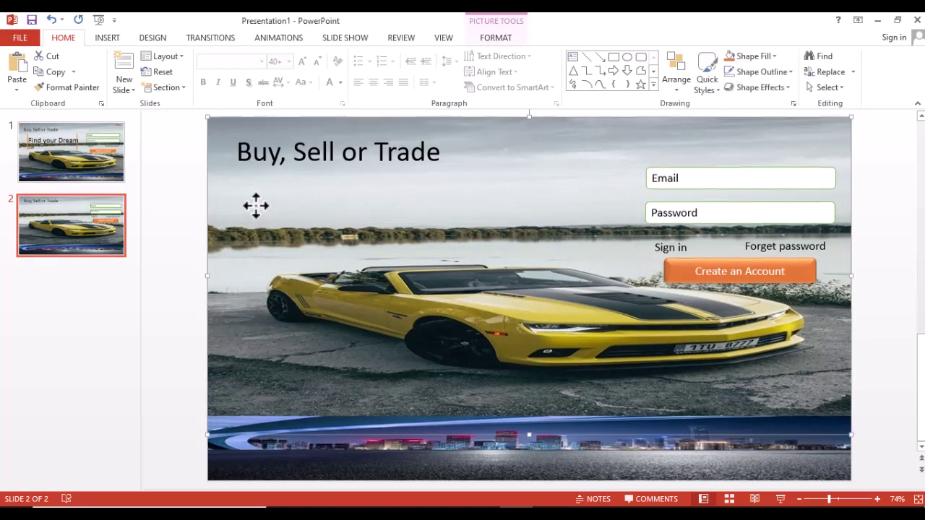
{"action": "key", "text": "ctrl+v"}
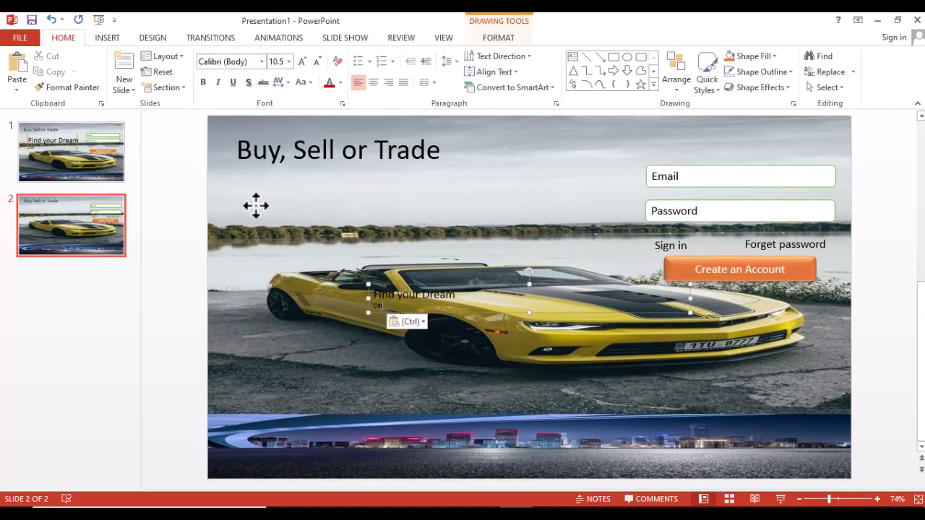
{"action": "left_click", "coordinate": [471, 287]}
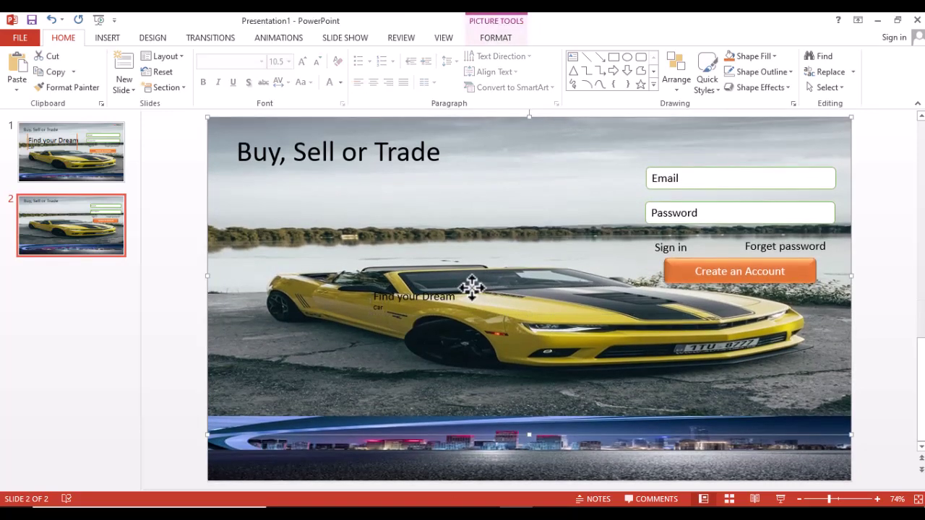
{"action": "key", "text": "ctrl+v"}
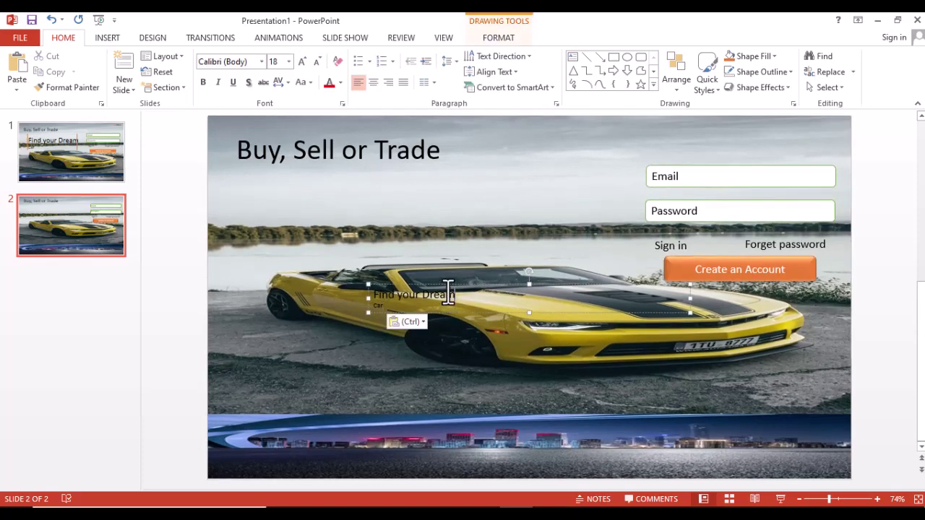
{"action": "left_click_drag", "start_coordinate": [443, 281], "coordinate": [349, 186]}
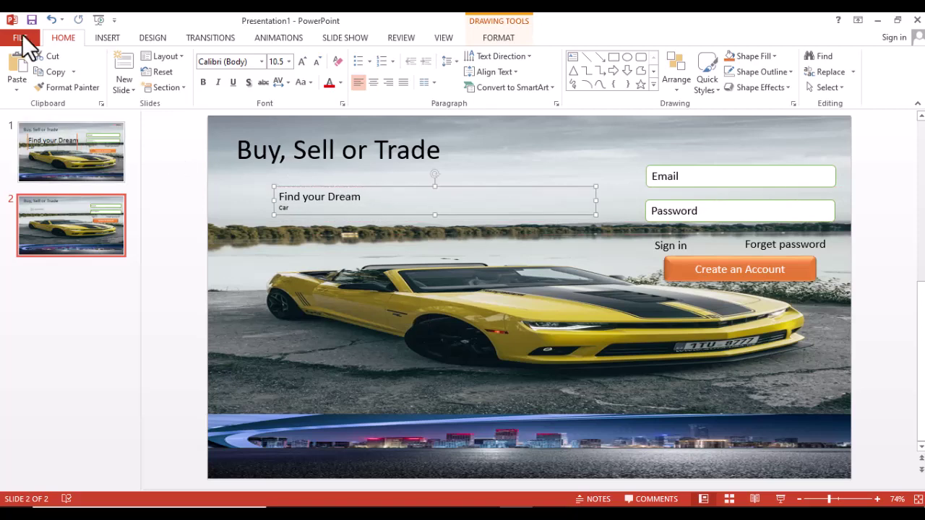
{"action": "left_click", "coordinate": [65, 161]}
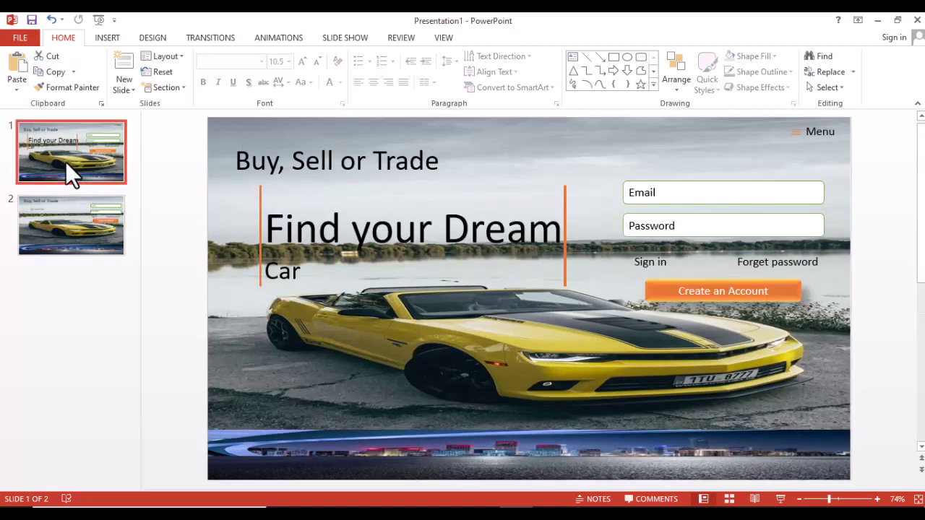
Set 'Find your Dream' on slide 2 to 66 pt, matching slide 1.
{"action": "left_click", "coordinate": [412, 233]}
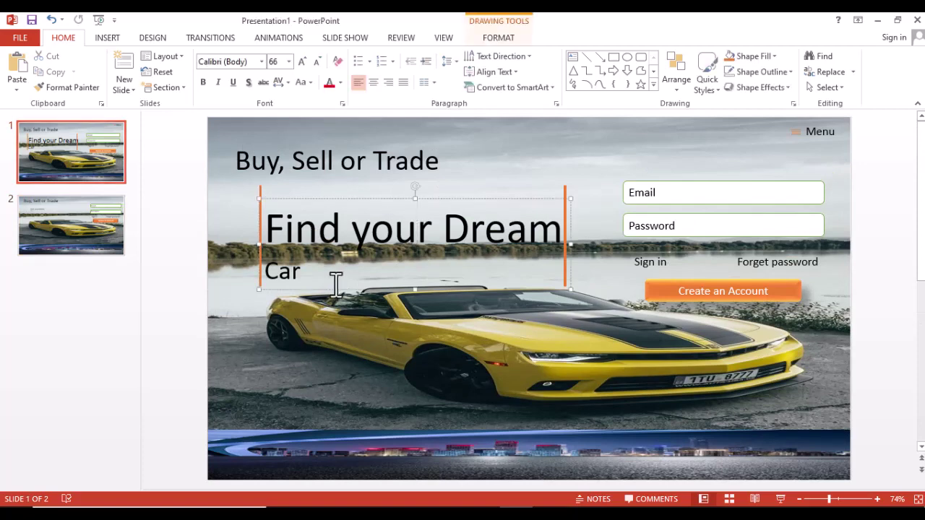
{"action": "left_click", "coordinate": [291, 271]}
{"action": "left_click", "coordinate": [76, 234]}
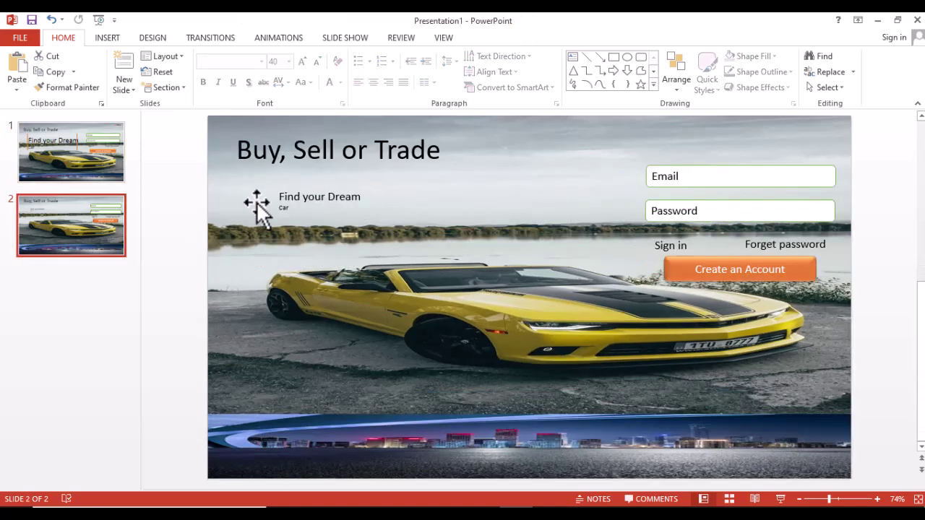
{"action": "left_click", "coordinate": [278, 193]}
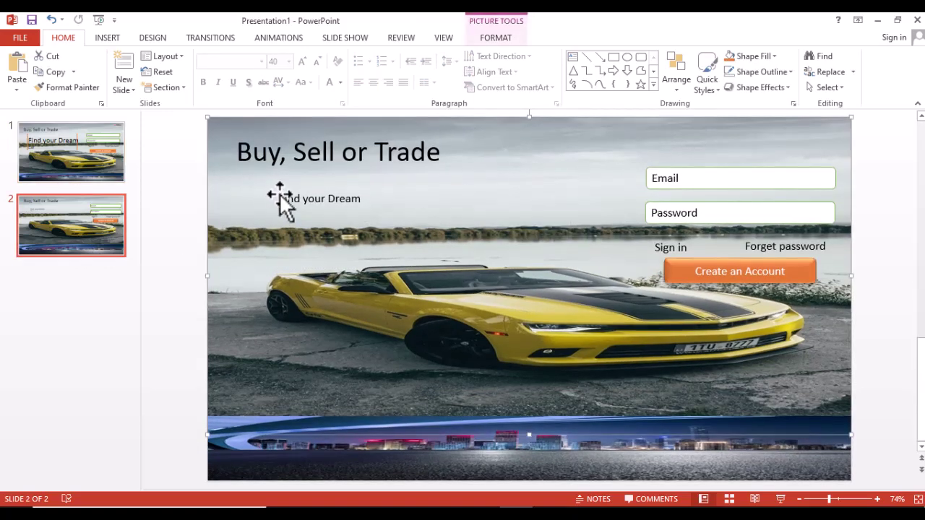
{"action": "double_click", "coordinate": [288, 197]}
{"action": "left_click_drag", "start_coordinate": [309, 198], "coordinate": [359, 198]}
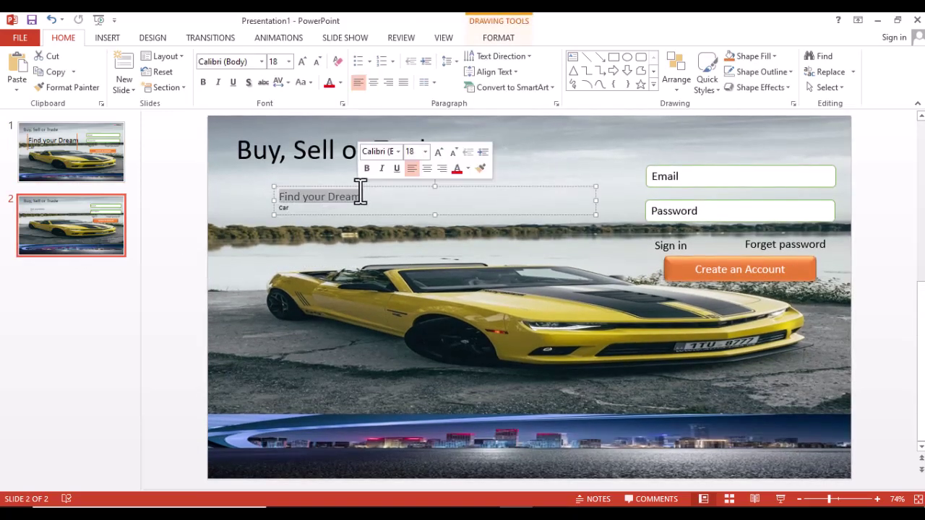
{"action": "left_click", "coordinate": [288, 62]}
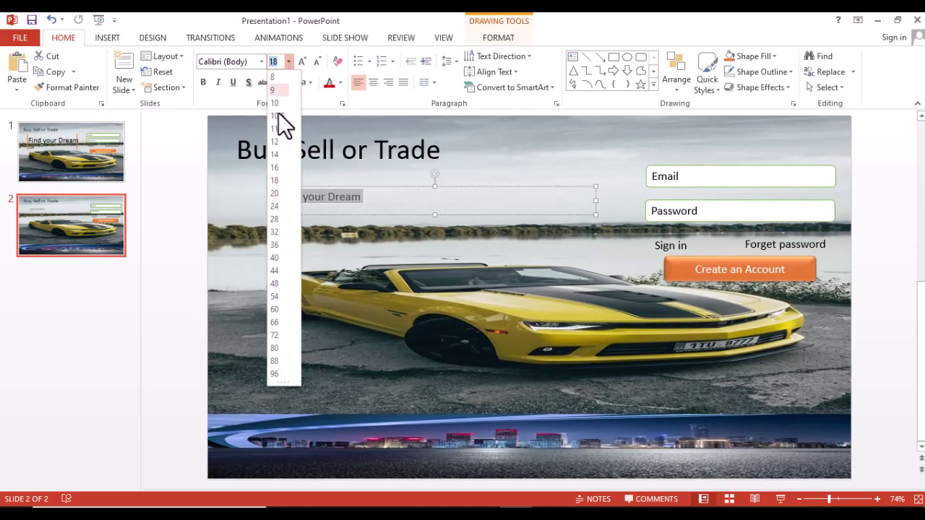
{"action": "left_click", "coordinate": [273, 322]}
{"action": "left_click", "coordinate": [282, 253]}
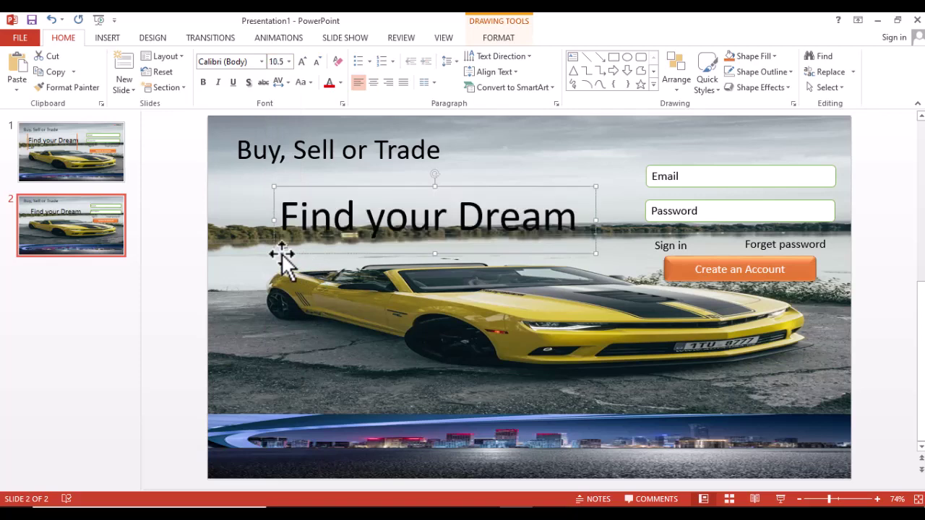
Add 'Car' on the next line at 40 pt and compare with slide 1.
{"action": "left_click", "coordinate": [283, 242]}
{"action": "type", "text": "car"}
{"action": "double_click", "coordinate": [284, 246]}
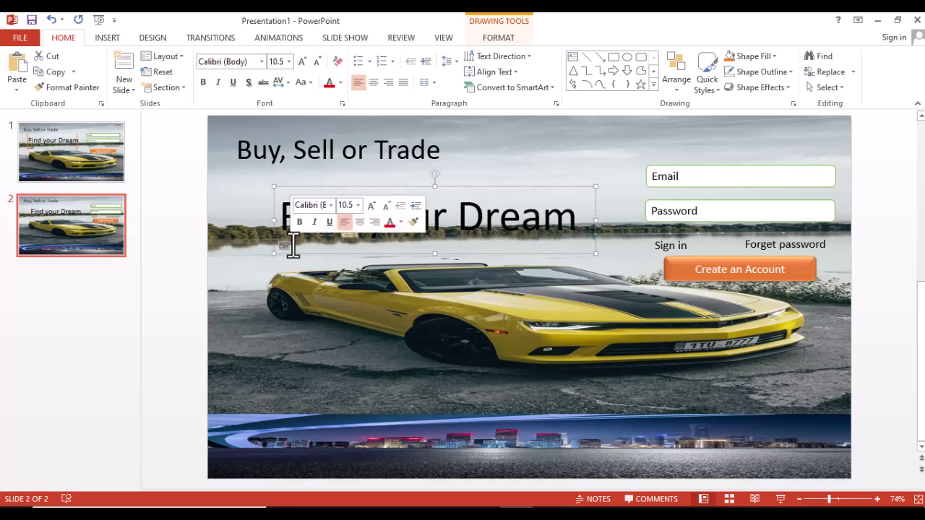
{"action": "left_click", "coordinate": [288, 62]}
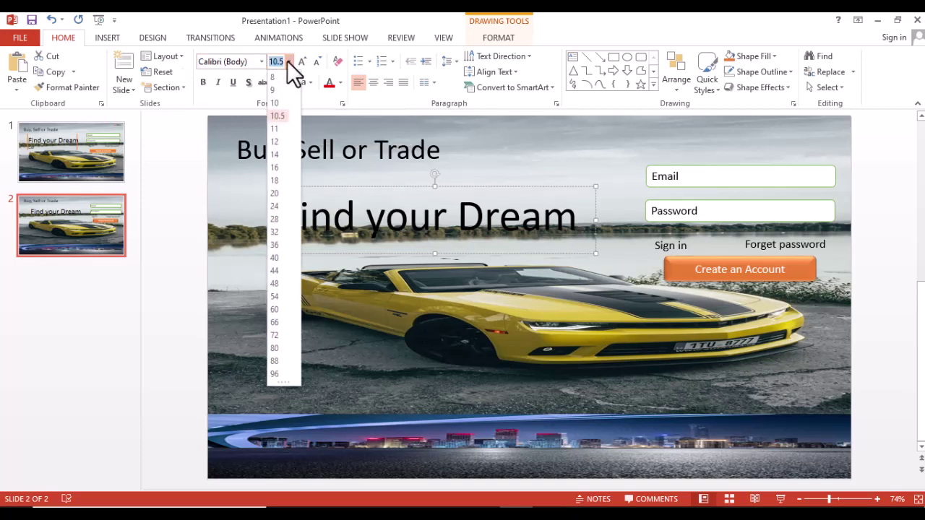
{"action": "left_click", "coordinate": [283, 255]}
{"action": "left_click", "coordinate": [357, 252]}
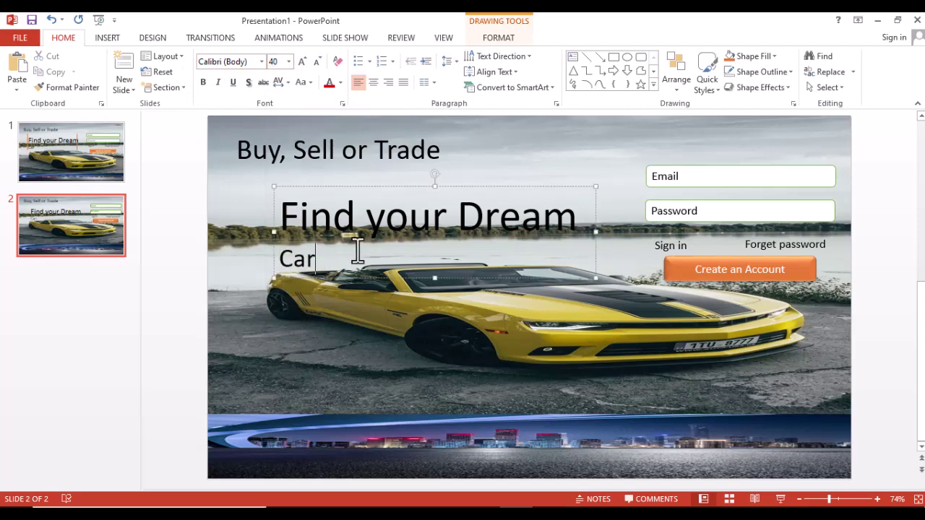
{"action": "left_click", "coordinate": [34, 167]}
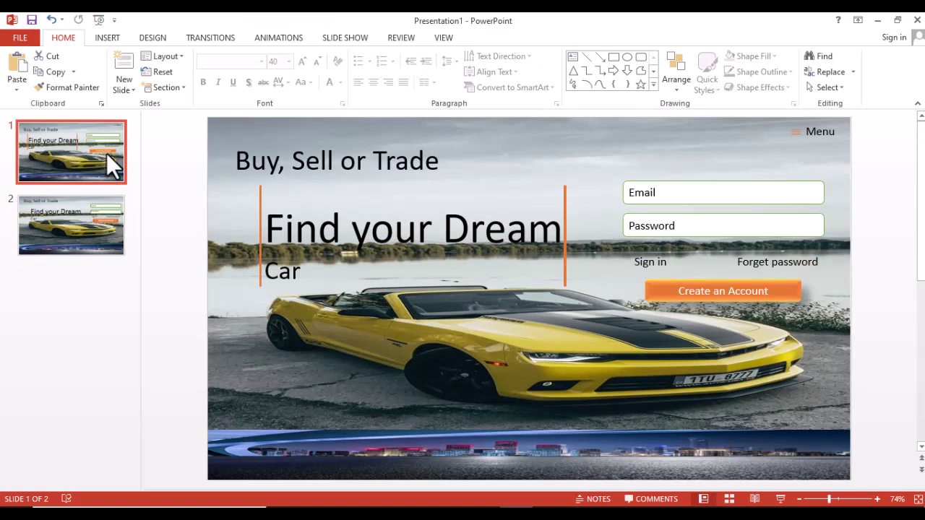
{"action": "left_click", "coordinate": [94, 199]}
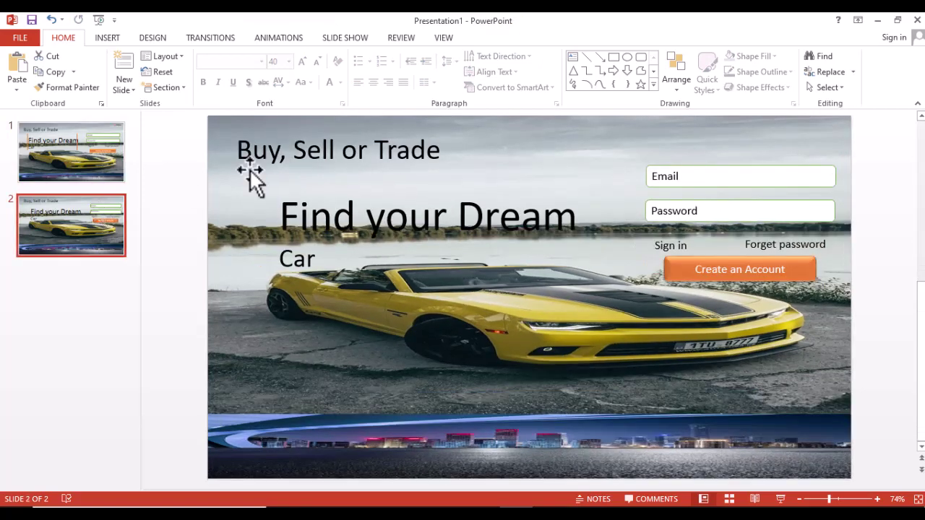
Shift the enlarged Find your Dream Car heading slightly up and left beneath Buy, Sell or Trade.
{"action": "left_click", "coordinate": [329, 221]}
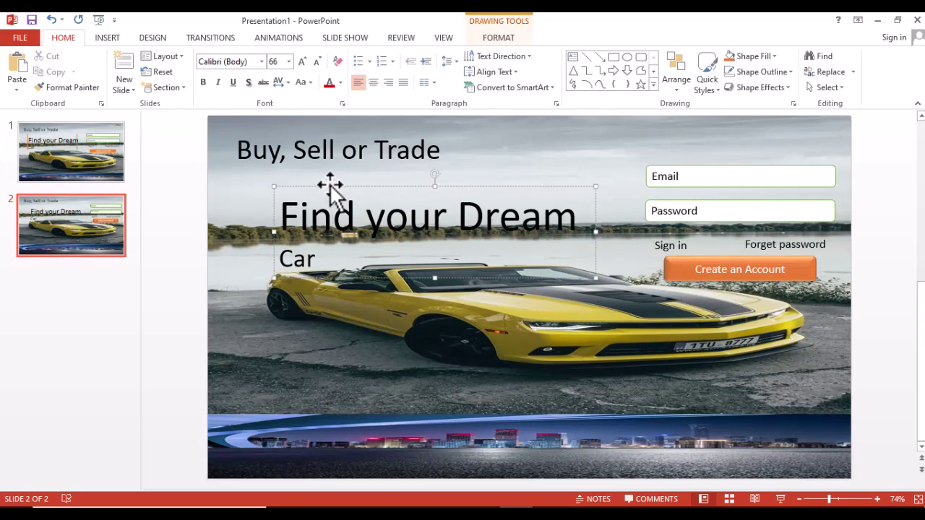
{"action": "left_click_drag", "start_coordinate": [326, 184], "coordinate": [327, 186]}
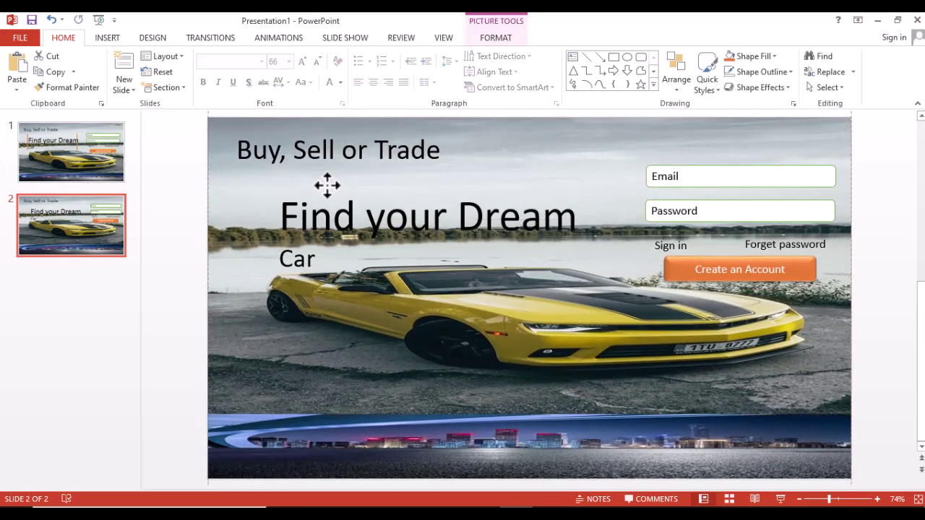
{"action": "left_click", "coordinate": [335, 213]}
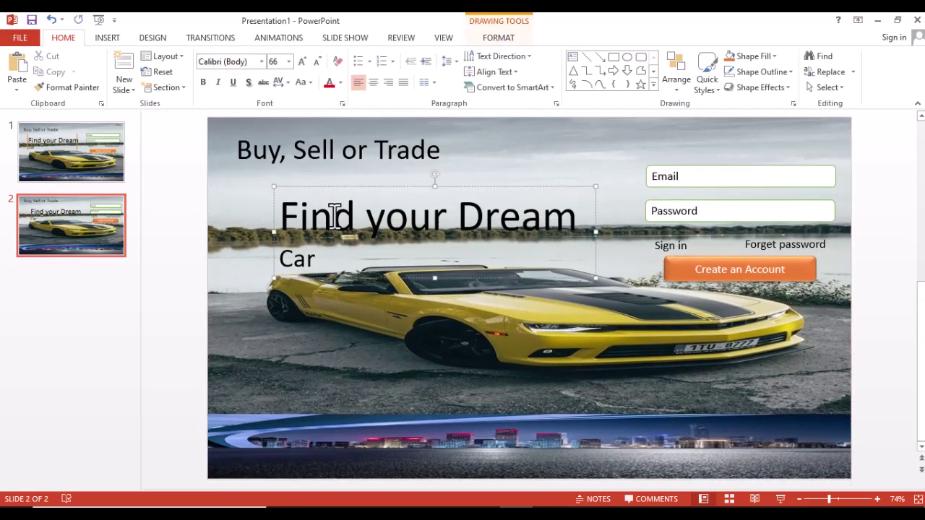
{"action": "left_click_drag", "start_coordinate": [350, 186], "coordinate": [350, 177]}
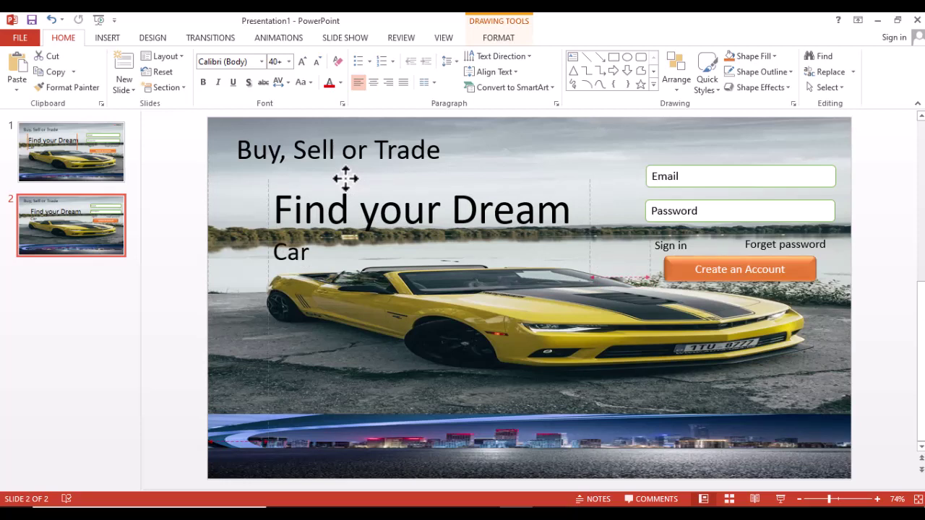
{"action": "left_click_drag", "start_coordinate": [344, 178], "coordinate": [335, 181]}
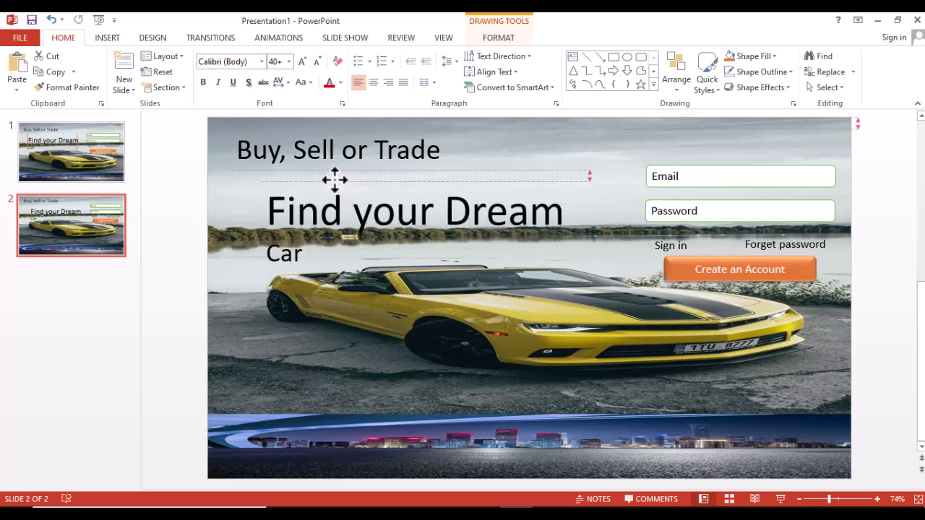
{"action": "left_click", "coordinate": [240, 212]}
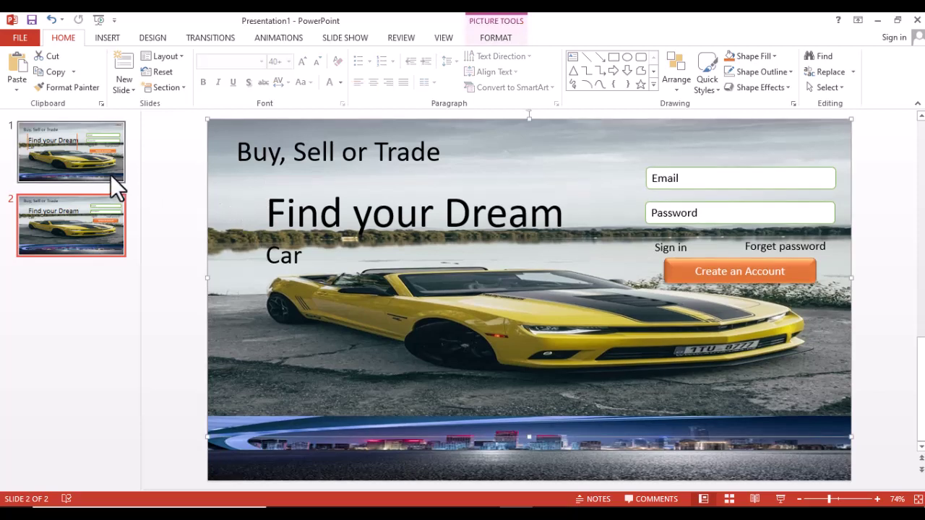
Look at slide 1's orange-bar layout, then return to slide 2 with insert commands showing.
{"action": "left_click", "coordinate": [73, 159]}
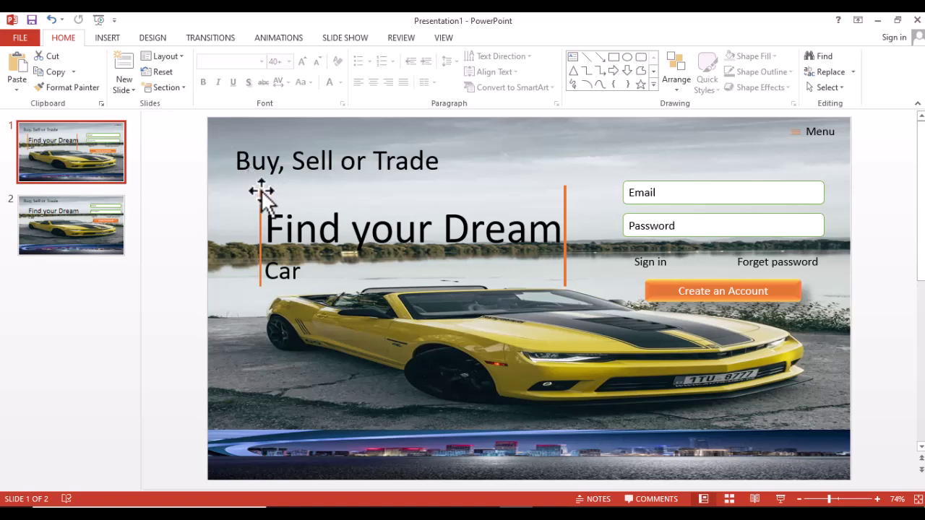
{"action": "left_click", "coordinate": [107, 38]}
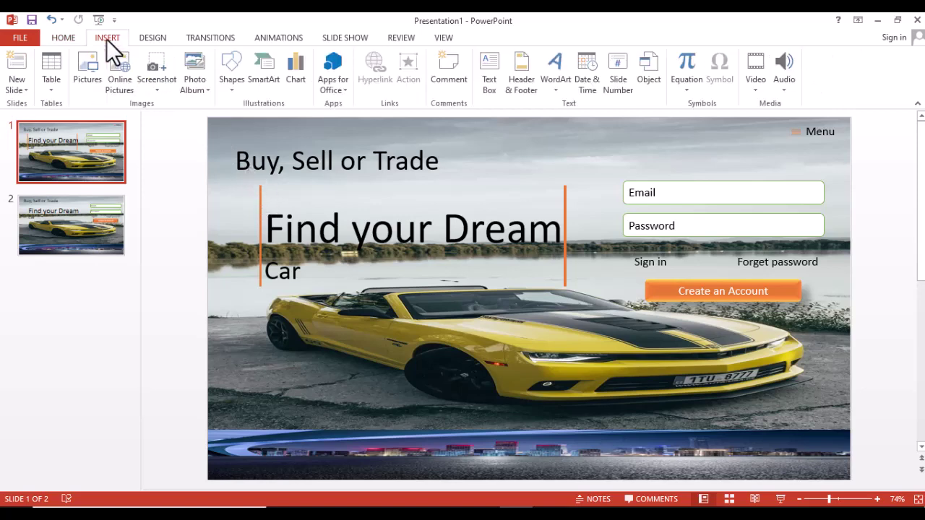
{"action": "left_click", "coordinate": [76, 215]}
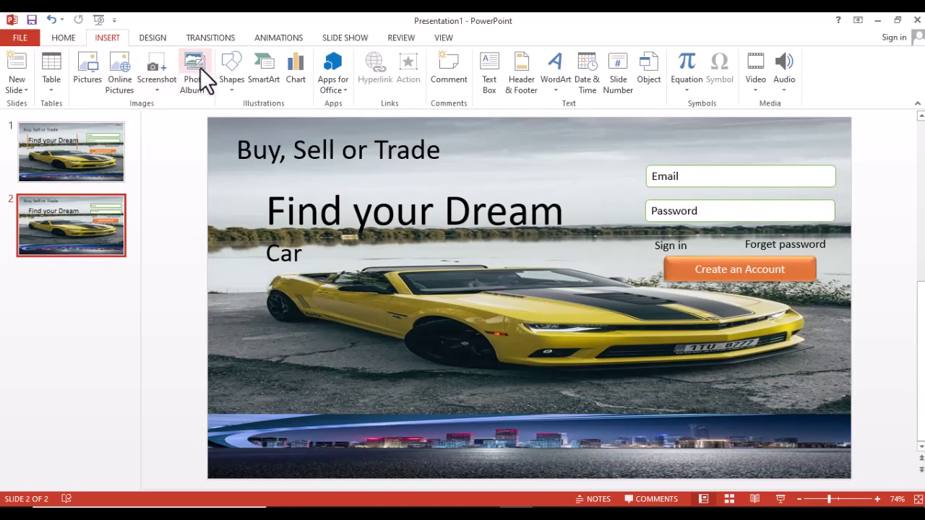
Draw a thin vertical rectangle left of the Find your Dream Car heading, reaching past Car.
{"action": "left_click", "coordinate": [228, 90]}
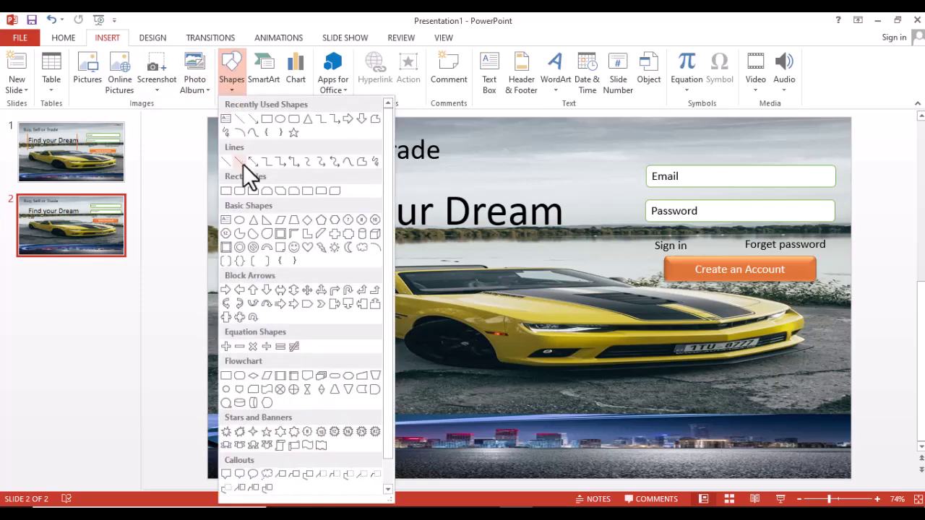
{"action": "left_click", "coordinate": [224, 191]}
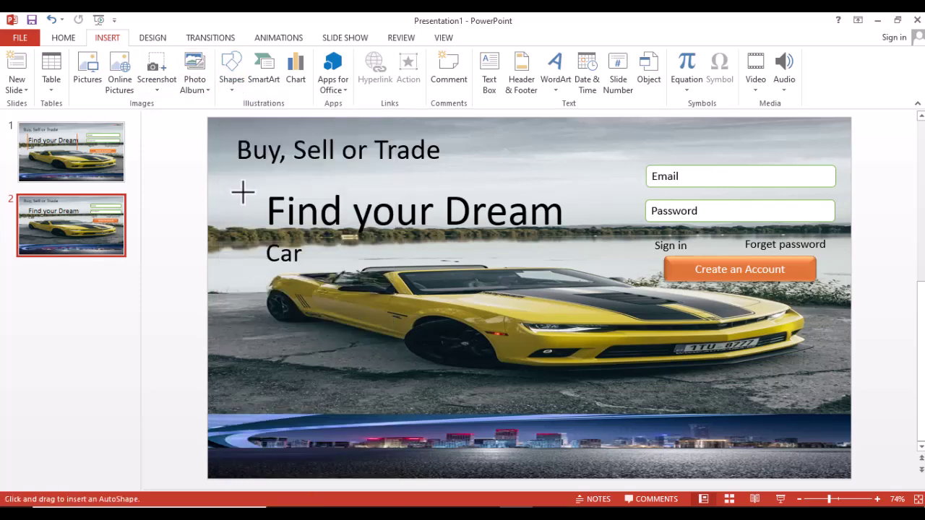
{"action": "mouse_move", "coordinate": [246, 192]}
{"action": "left_mouse_down"}
{"action": "mouse_move", "coordinate": [255, 267]}
{"action": "mouse_move", "coordinate": [246, 267]}
{"action": "left_mouse_up"}
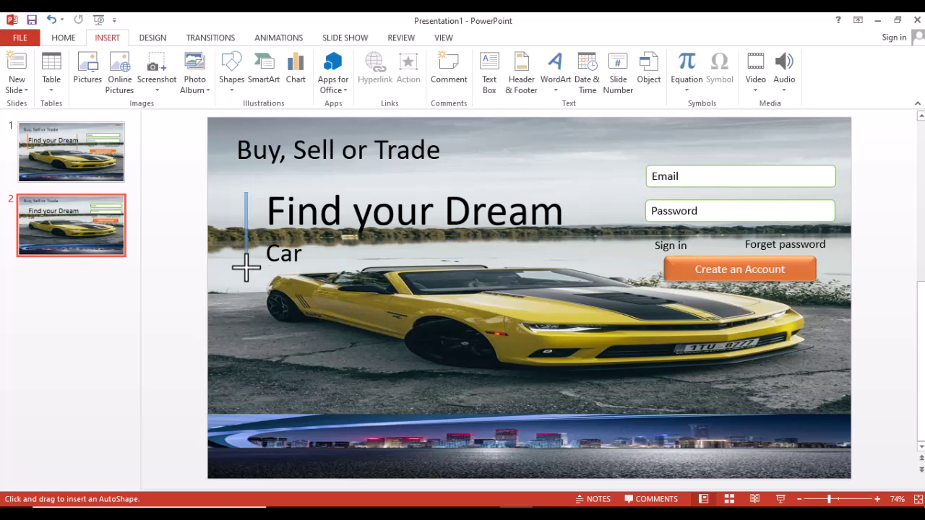
{"action": "left_click_drag", "start_coordinate": [246, 268], "coordinate": [246, 288]}
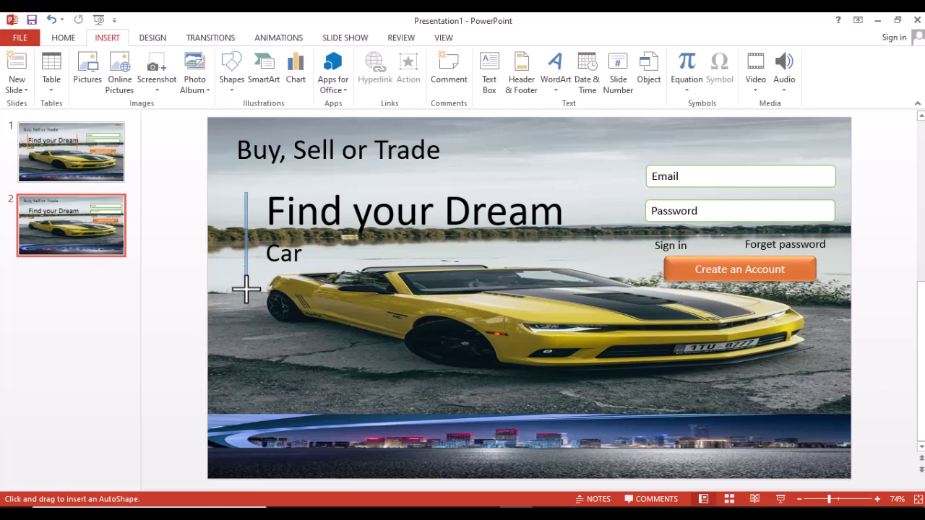
{"action": "left_click_drag", "start_coordinate": [245, 289], "coordinate": [247, 290]}
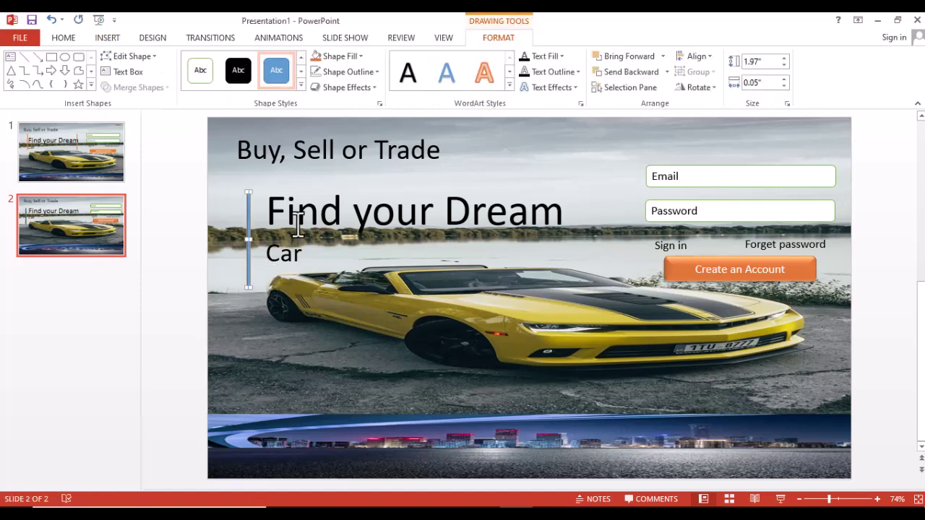
Nudge the heading up and left and move the bar up to line up with it.
{"action": "left_click", "coordinate": [297, 224]}
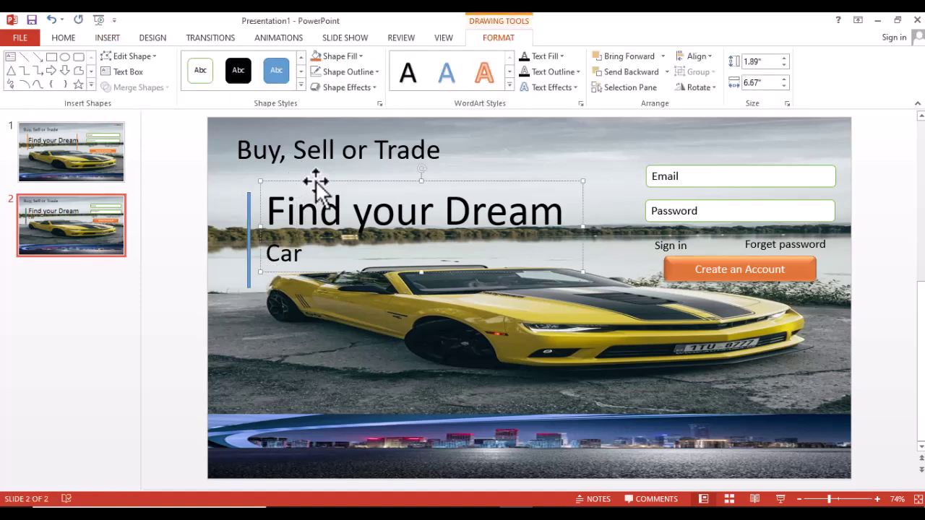
{"action": "left_click_drag", "start_coordinate": [315, 180], "coordinate": [314, 175]}
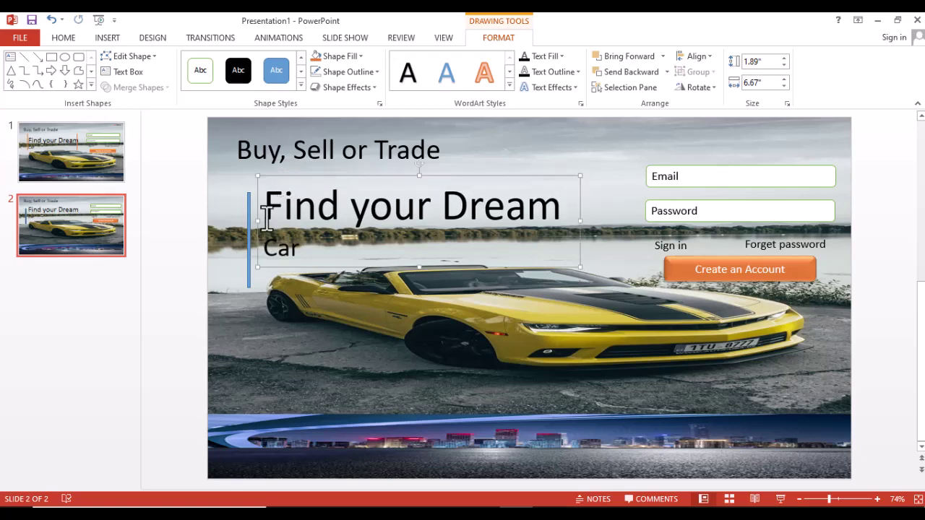
{"action": "left_click_drag", "start_coordinate": [249, 221], "coordinate": [253, 204]}
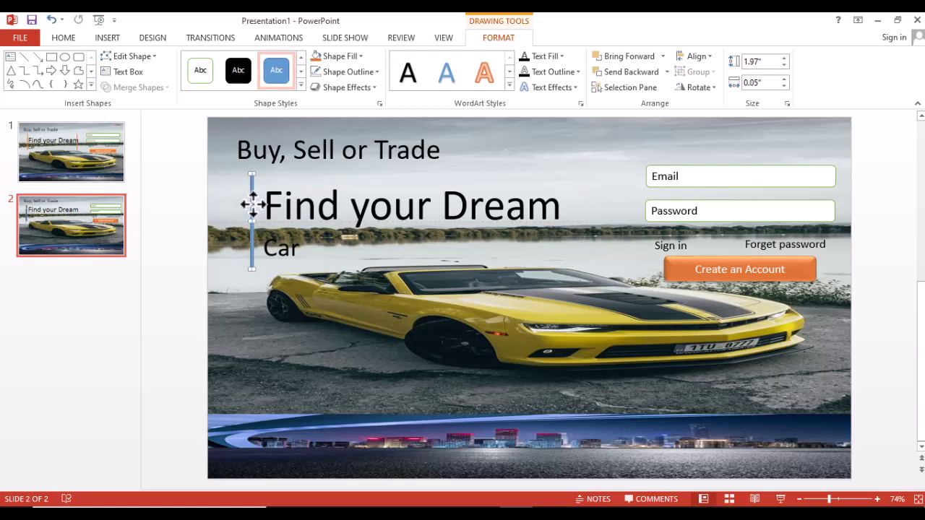
Give the thin bar beside the heading an orange shape style with no outline.
{"action": "left_click", "coordinate": [301, 86]}
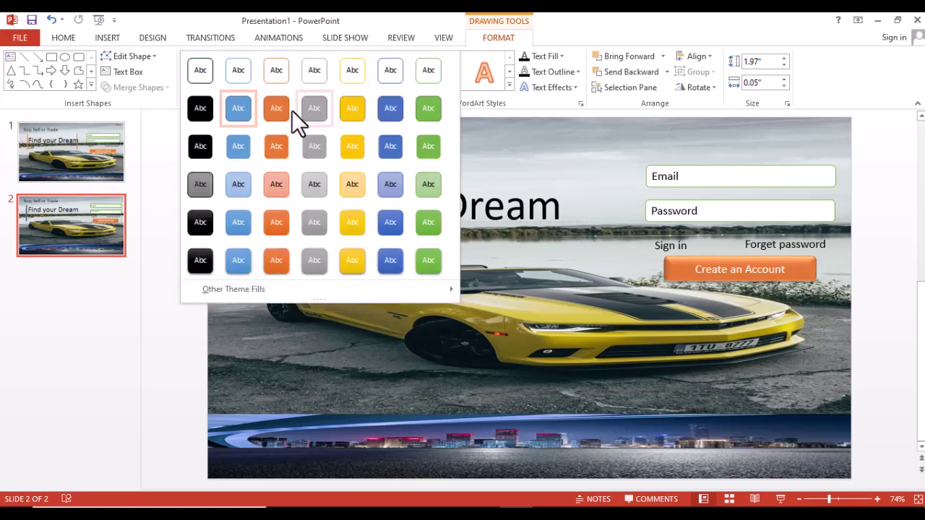
{"action": "left_click", "coordinate": [279, 120]}
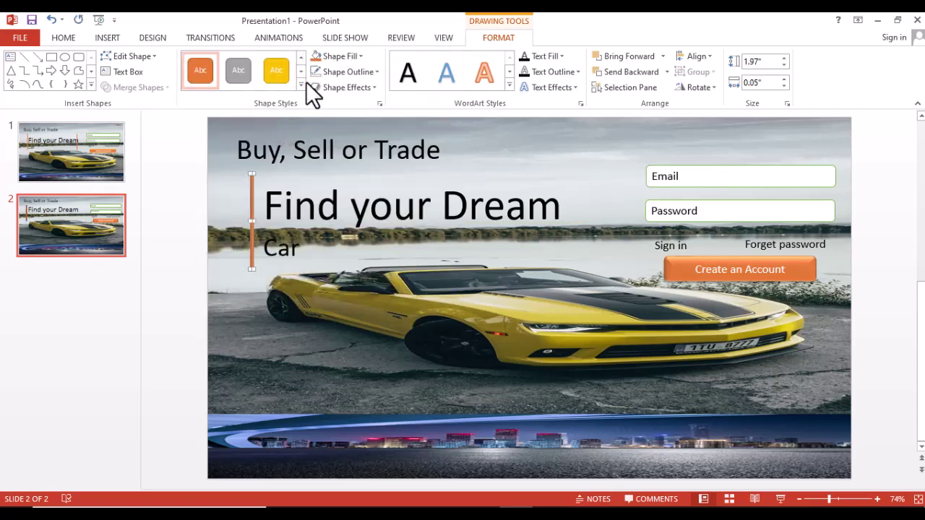
{"action": "left_click", "coordinate": [372, 84]}
{"action": "left_click", "coordinate": [372, 84]}
{"action": "left_click", "coordinate": [372, 73]}
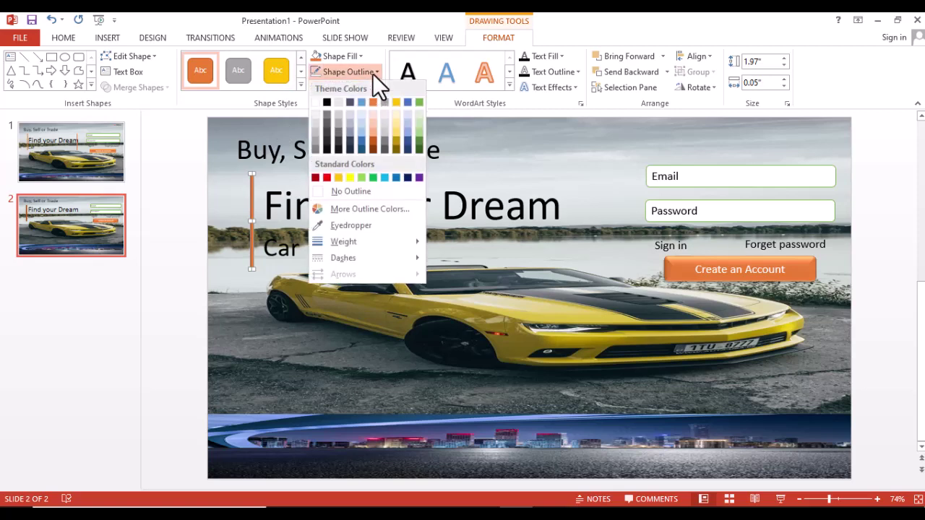
{"action": "left_click", "coordinate": [341, 194]}
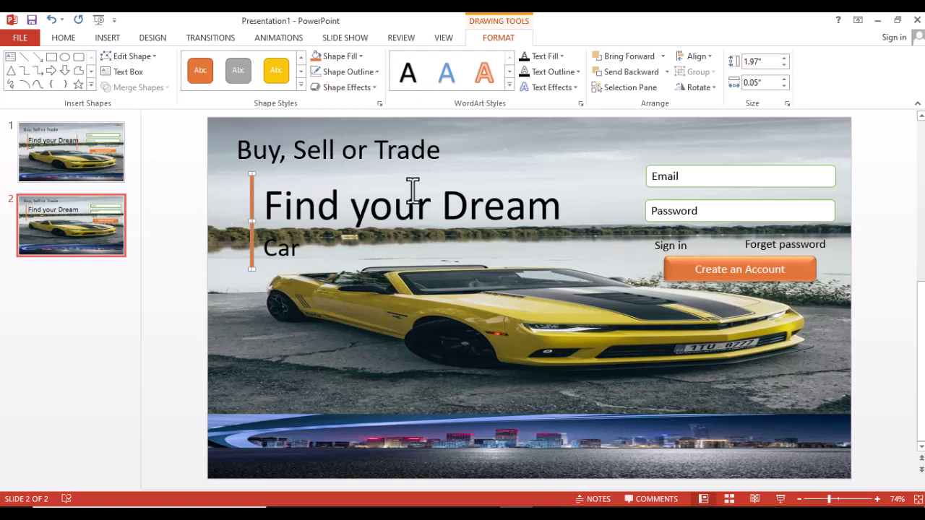
{"action": "left_click", "coordinate": [579, 193]}
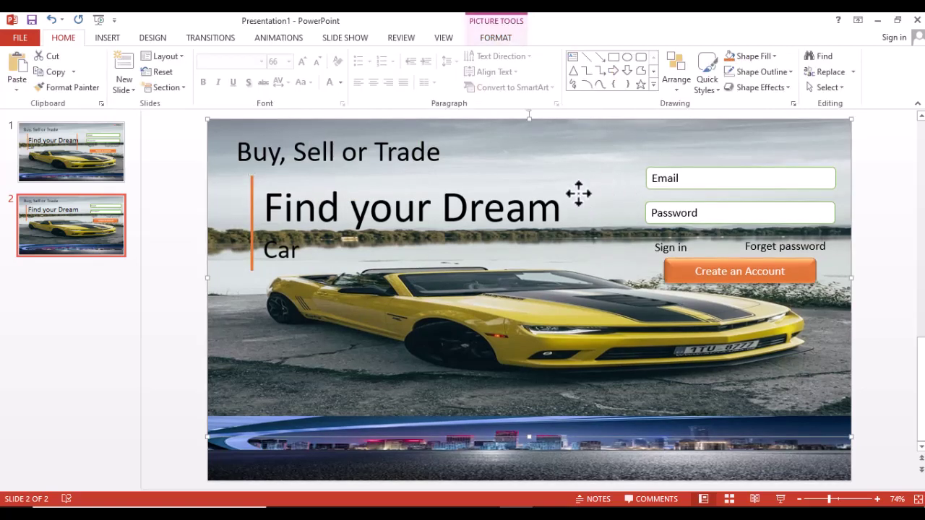
Paste a copy of the orange bar, align it right of 'Find your Dream', then view slide 1.
{"action": "key", "text": "ctrl+v"}
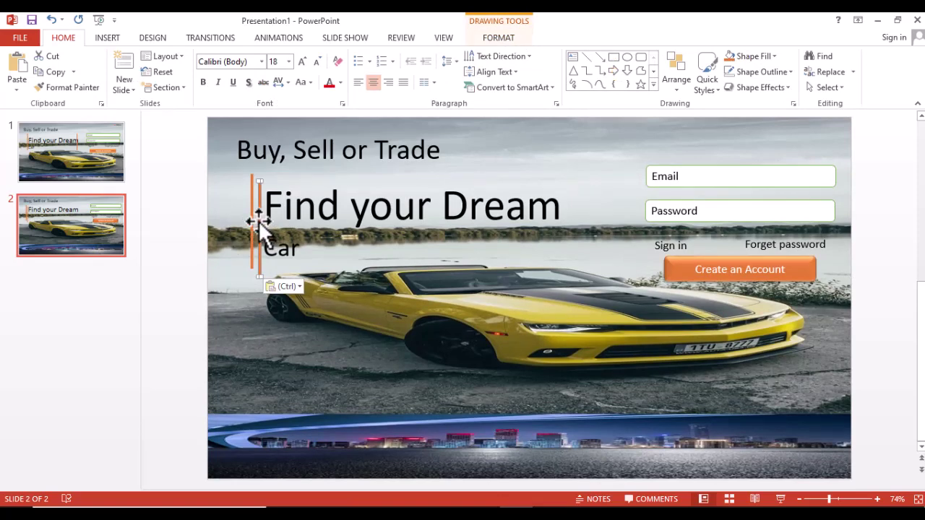
{"action": "left_click_drag", "start_coordinate": [258, 221], "coordinate": [569, 203]}
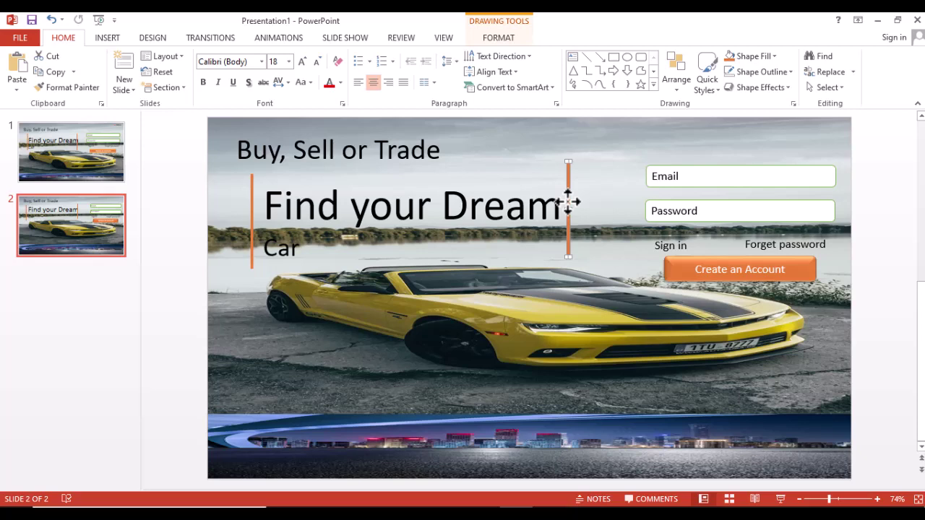
{"action": "left_click_drag", "start_coordinate": [568, 204], "coordinate": [567, 205]}
{"action": "left_click", "coordinate": [381, 344]}
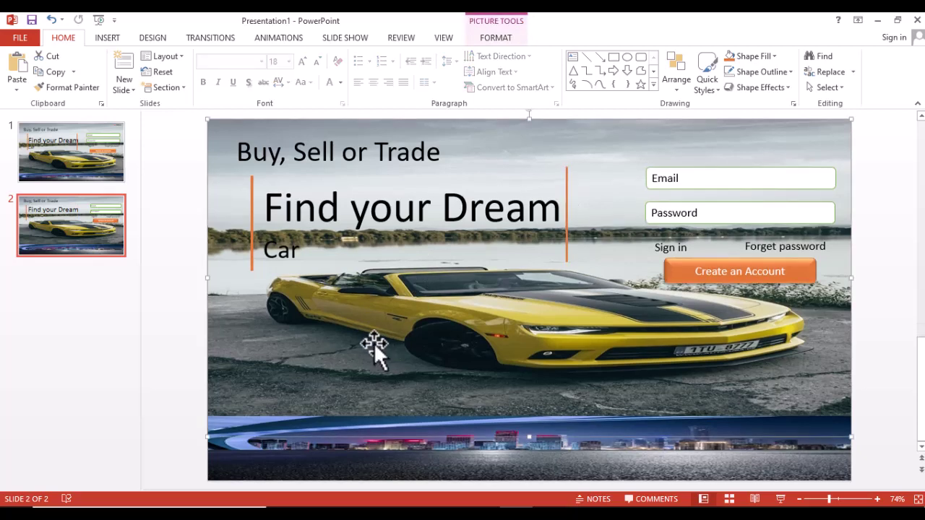
{"action": "left_click", "coordinate": [74, 138]}
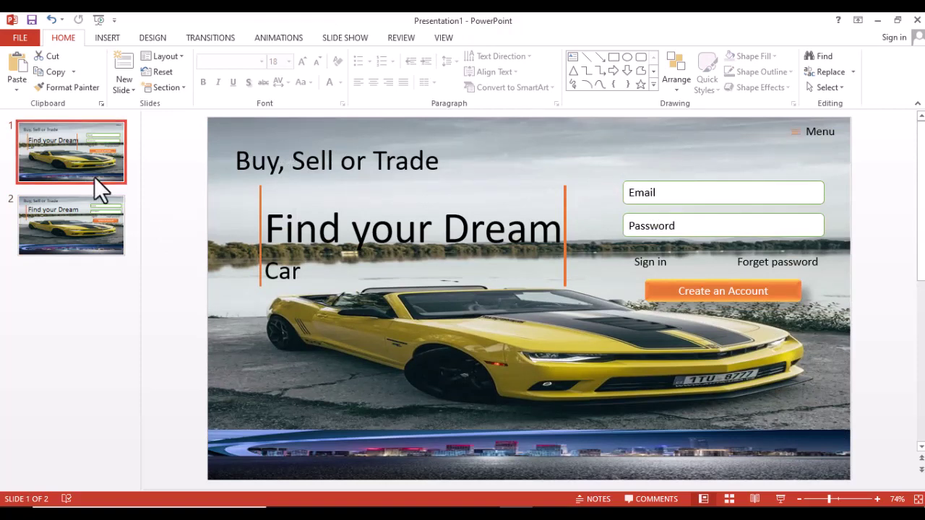
Back on slide 2, add a text box reading 'Menu' near the top-right corner.
{"action": "left_click", "coordinate": [88, 221]}
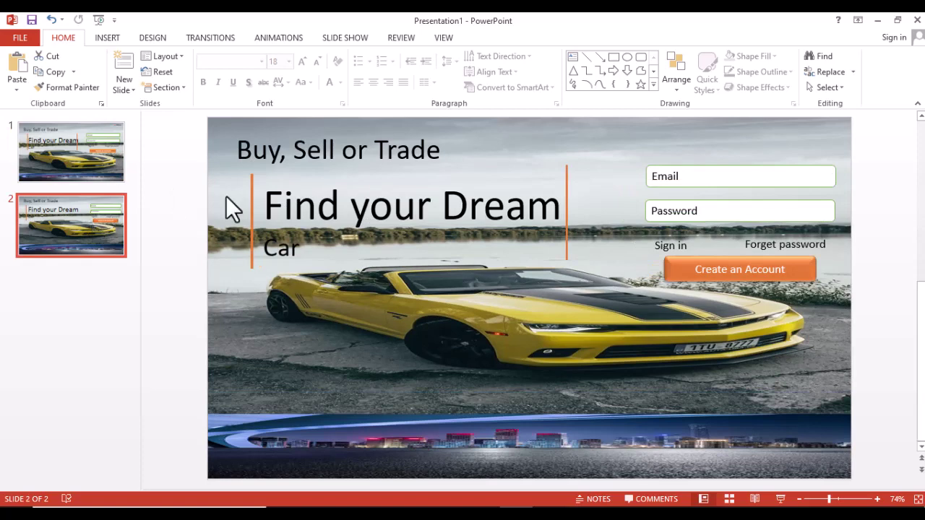
{"action": "left_click", "coordinate": [807, 143]}
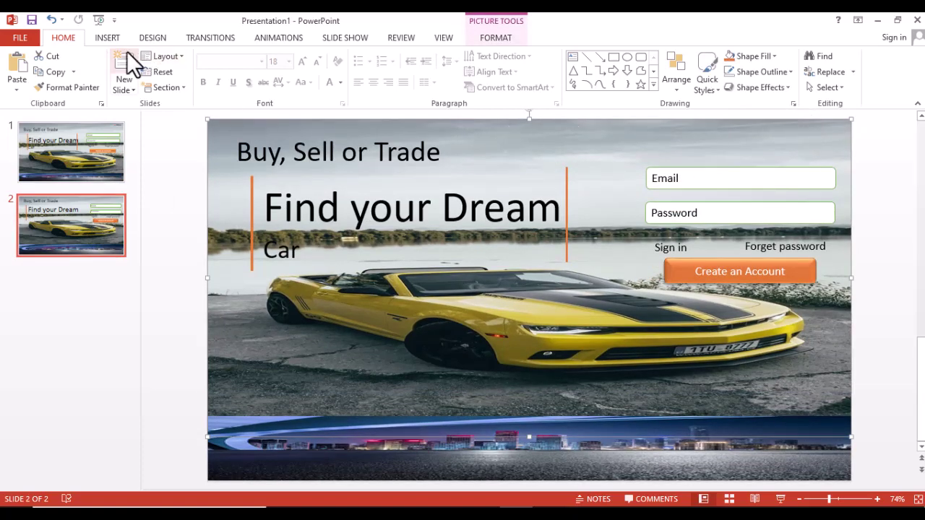
{"action": "left_click", "coordinate": [572, 57]}
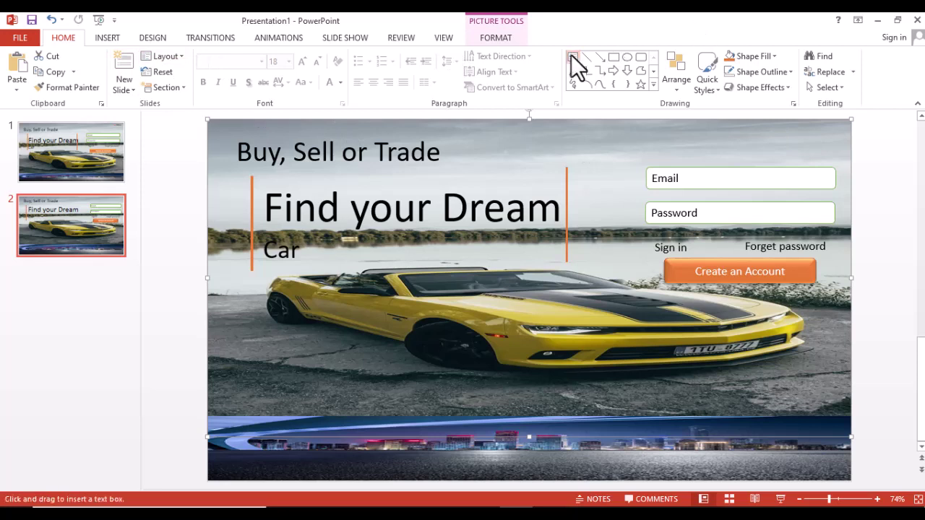
{"action": "left_click", "coordinate": [796, 137]}
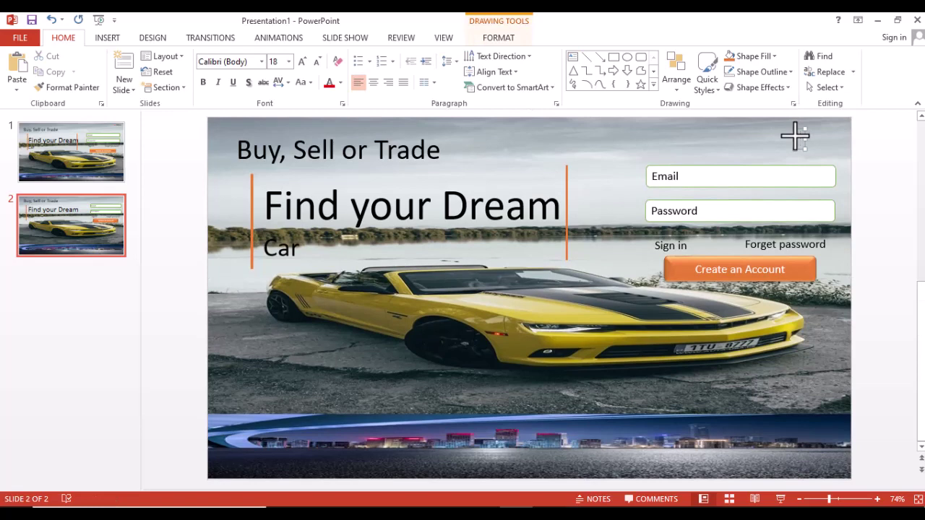
{"action": "type", "text": "M"}
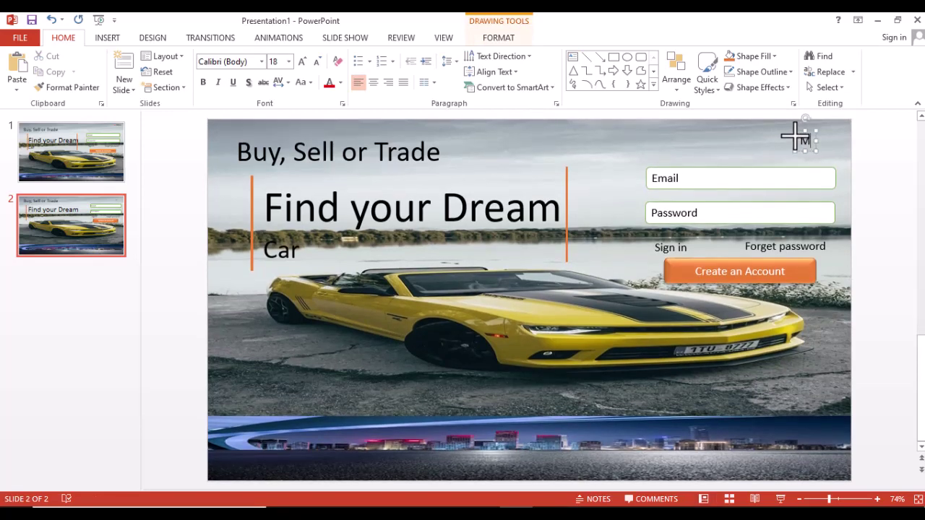
{"action": "type", "text": "en"}
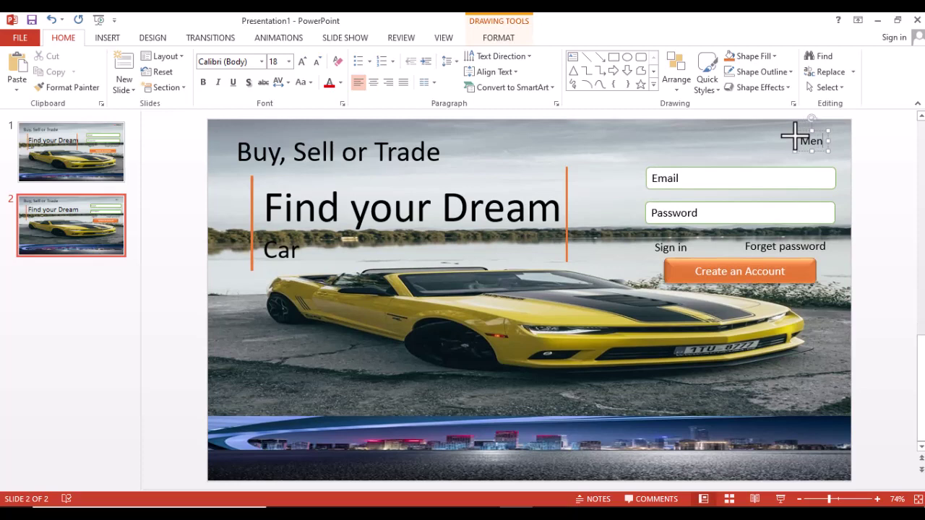
{"action": "type", "text": "u"}
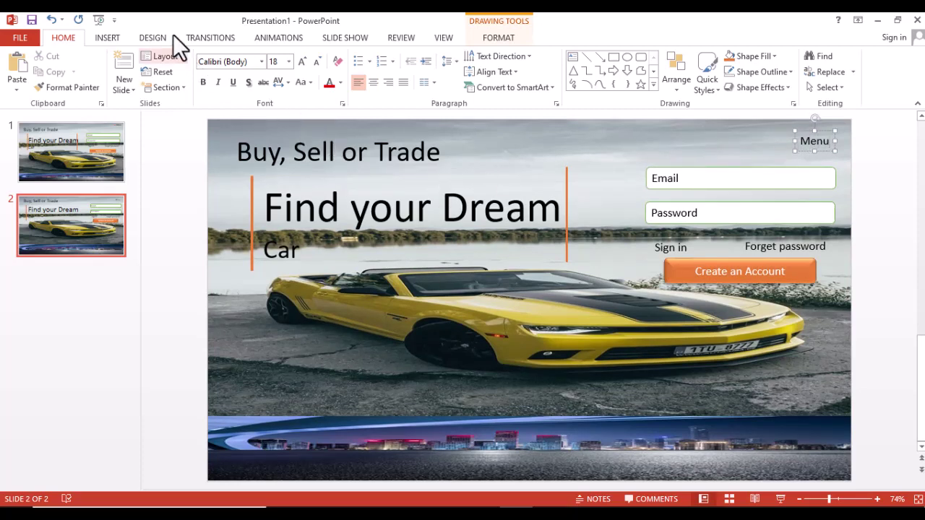
{"action": "left_click", "coordinate": [107, 40]}
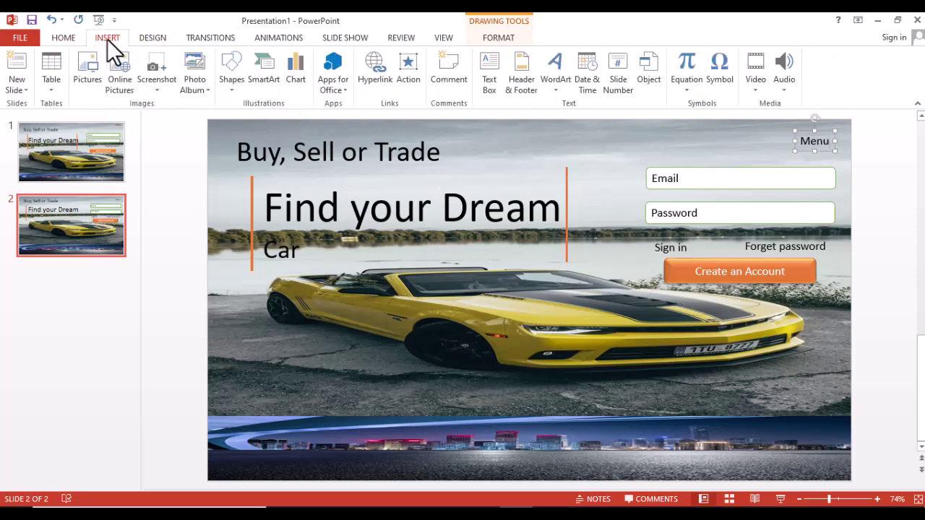
Draw a small horizontal rectangle just left of the Menu label.
{"action": "left_click", "coordinate": [229, 89]}
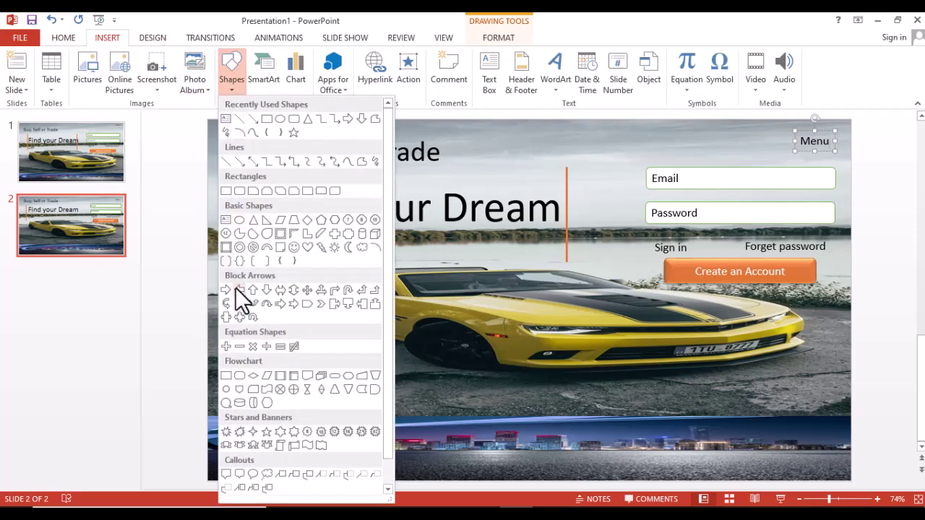
{"action": "left_click", "coordinate": [226, 192]}
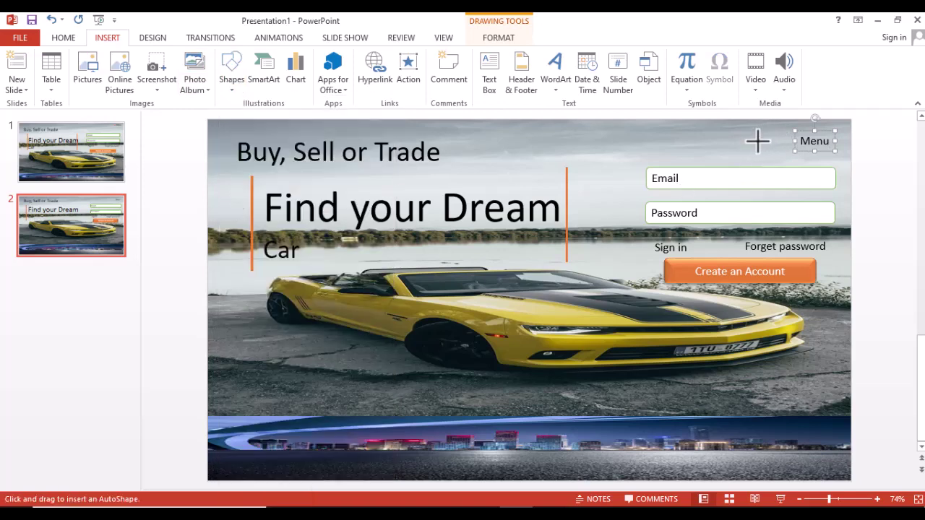
{"action": "mouse_move", "coordinate": [747, 139]}
{"action": "left_mouse_down"}
{"action": "mouse_move", "coordinate": [772, 140]}
{"action": "mouse_move", "coordinate": [759, 139]}
{"action": "left_mouse_up"}
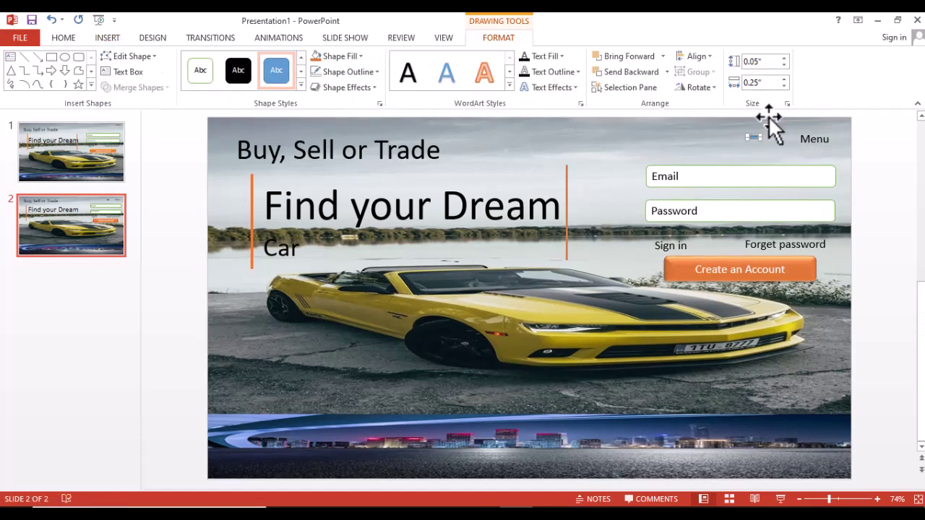
Set the small bar's width to 0.2".
{"action": "left_click", "coordinate": [759, 64]}
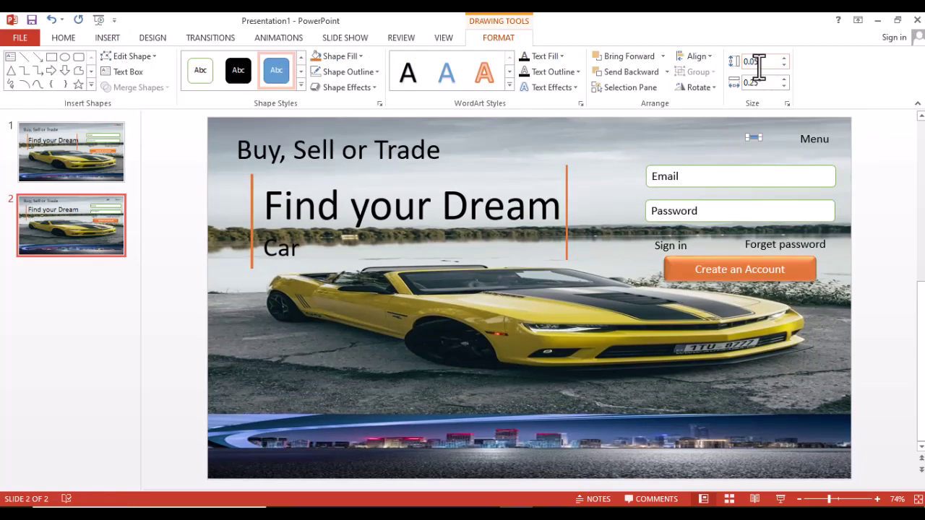
{"action": "left_click", "coordinate": [759, 81]}
{"action": "left_click", "coordinate": [759, 81]}
{"action": "key", "text": "BackSpace"}
{"action": "left_click", "coordinate": [765, 150]}
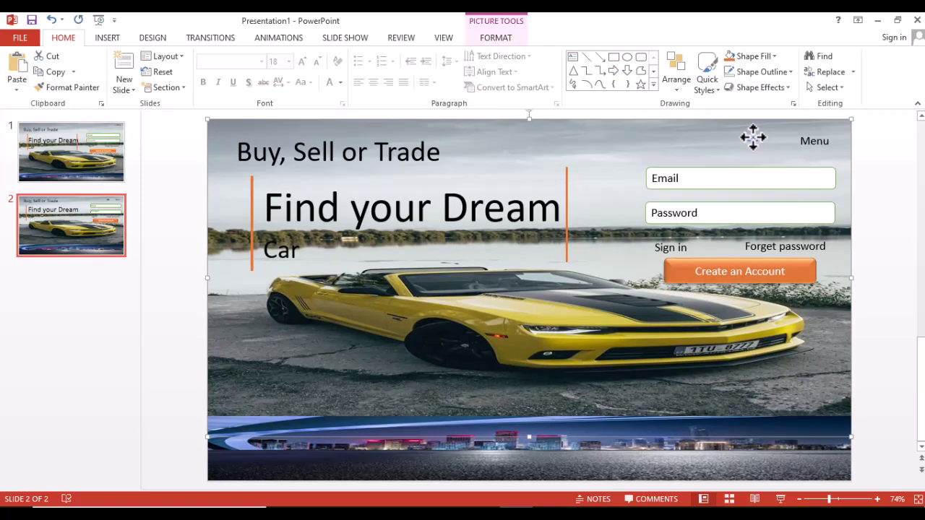
{"action": "double_click", "coordinate": [754, 138]}
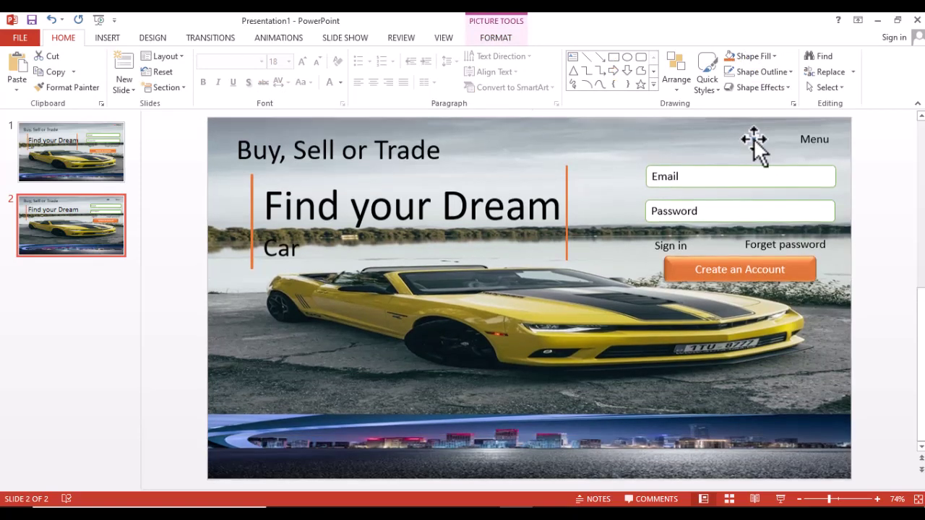
{"action": "double_click", "coordinate": [757, 62]}
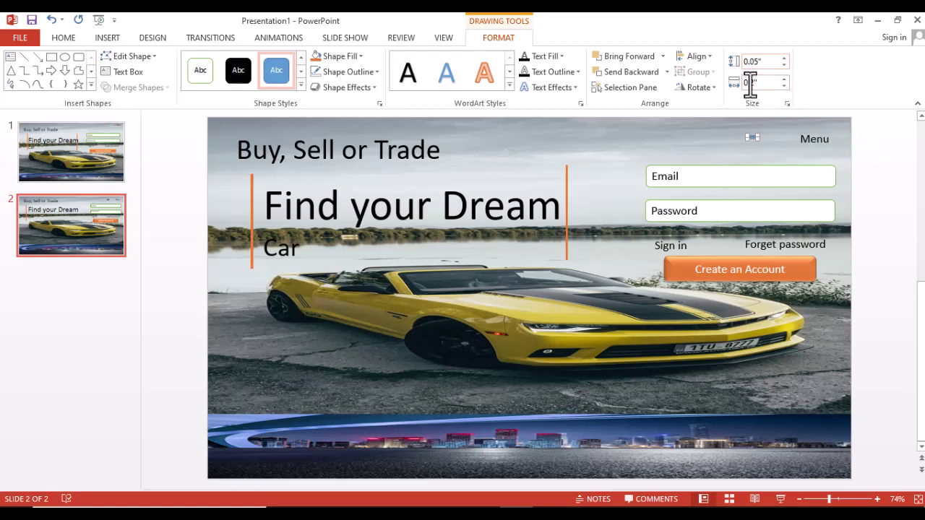
{"action": "double_click", "coordinate": [750, 83]}
{"action": "left_click", "coordinate": [752, 83]}
{"action": "type", "text": "02"}
{"action": "left_click", "coordinate": [731, 135]}
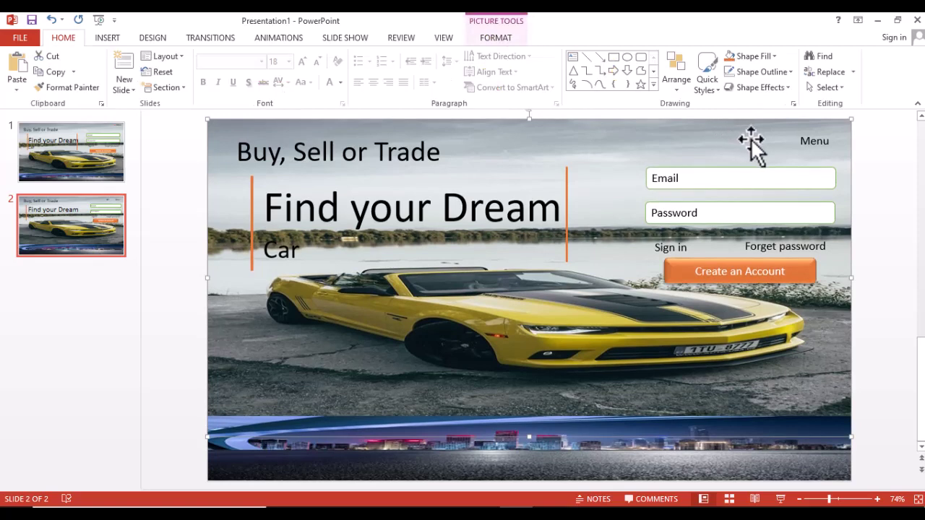
Set the small bar's height to 0.04".
{"action": "double_click", "coordinate": [750, 140]}
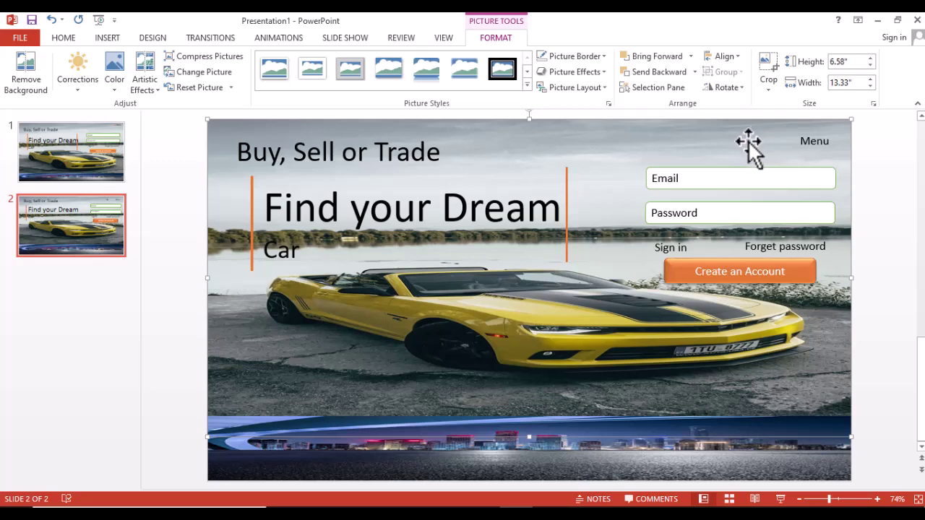
{"action": "left_click", "coordinate": [747, 141]}
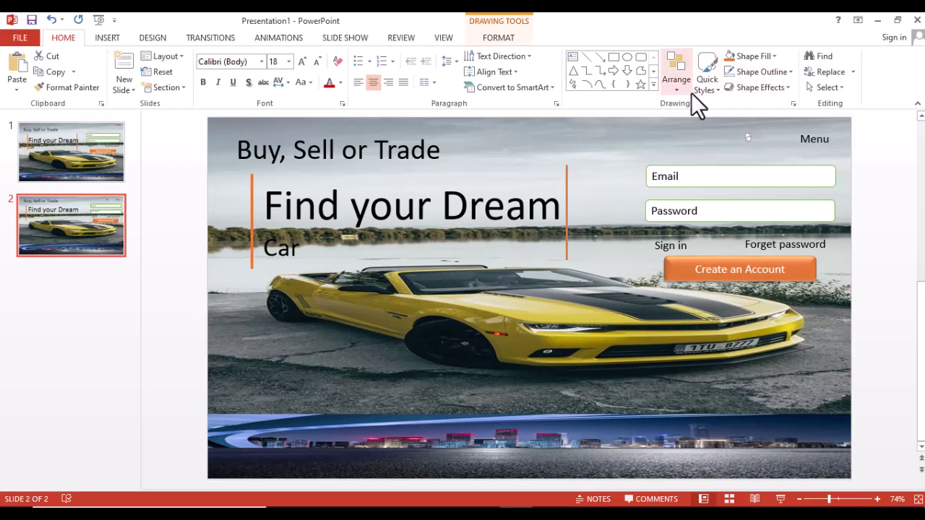
{"action": "left_click", "coordinate": [507, 38]}
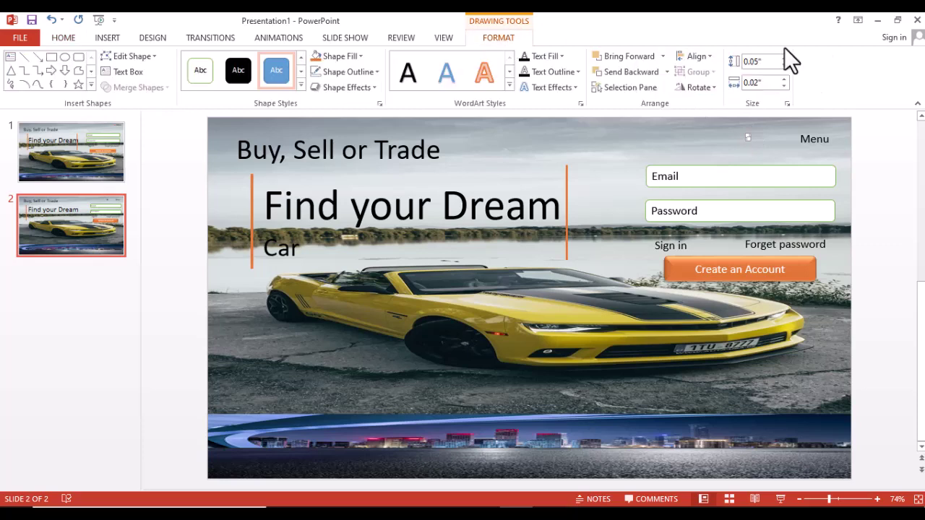
{"action": "left_click", "coordinate": [756, 83]}
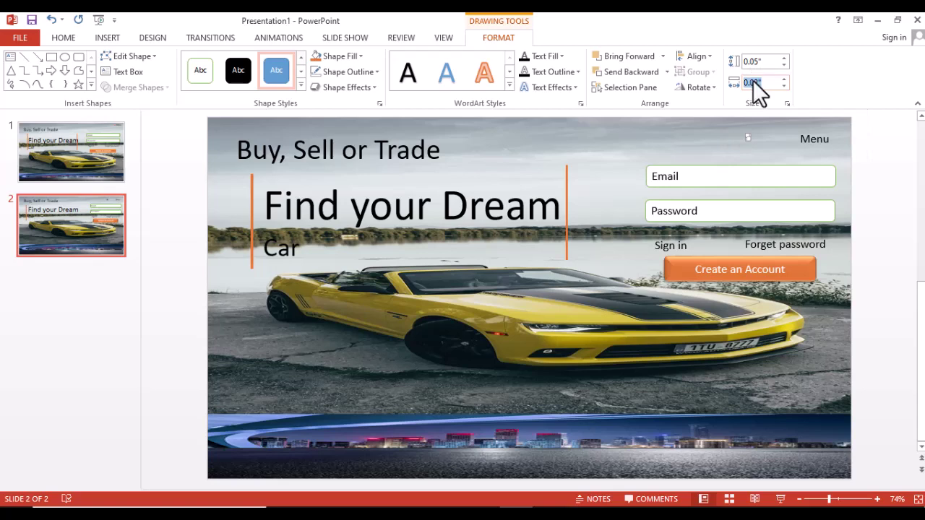
{"action": "left_click", "coordinate": [756, 82]}
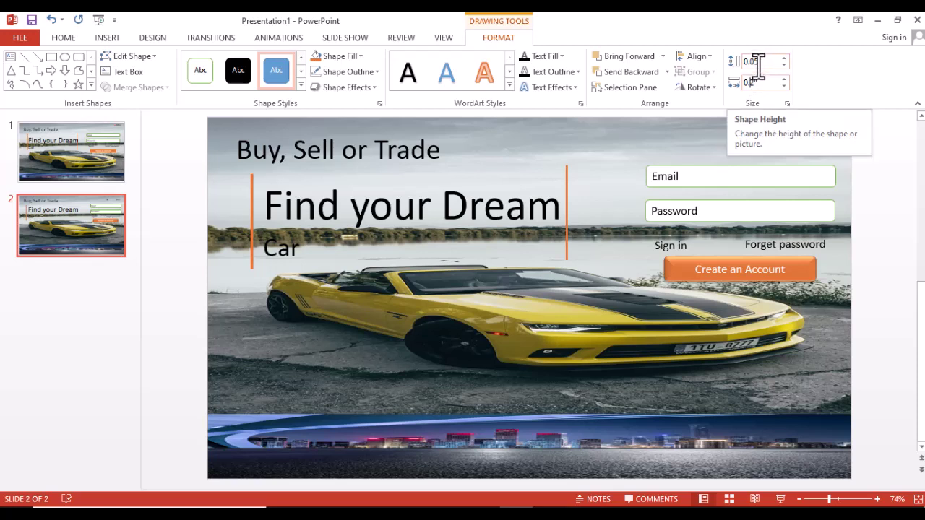
{"action": "left_click", "coordinate": [758, 60]}
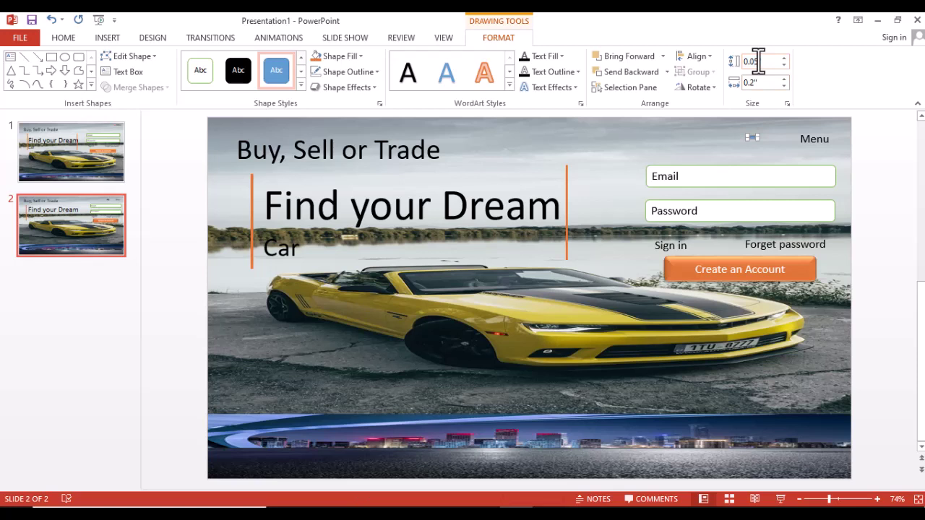
{"action": "key", "text": "BackSpace"}
{"action": "type", "text": "4"}
{"action": "left_click", "coordinate": [749, 138]}
{"action": "left_click", "coordinate": [730, 135]}
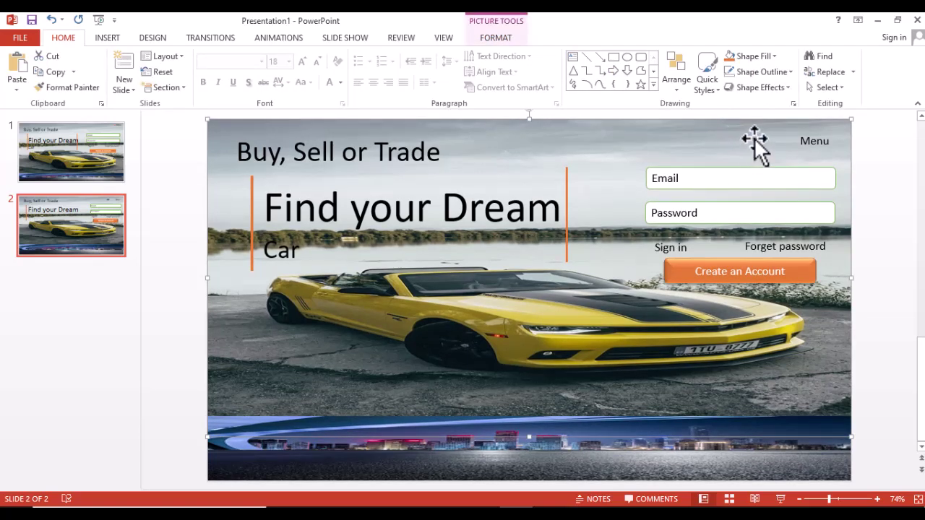
{"action": "left_click", "coordinate": [39, 170]}
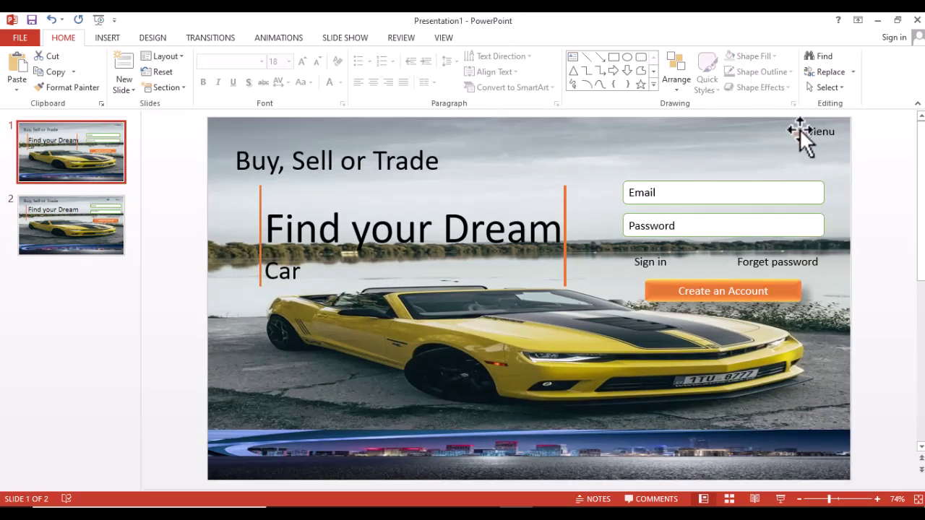
{"action": "left_click", "coordinate": [800, 130]}
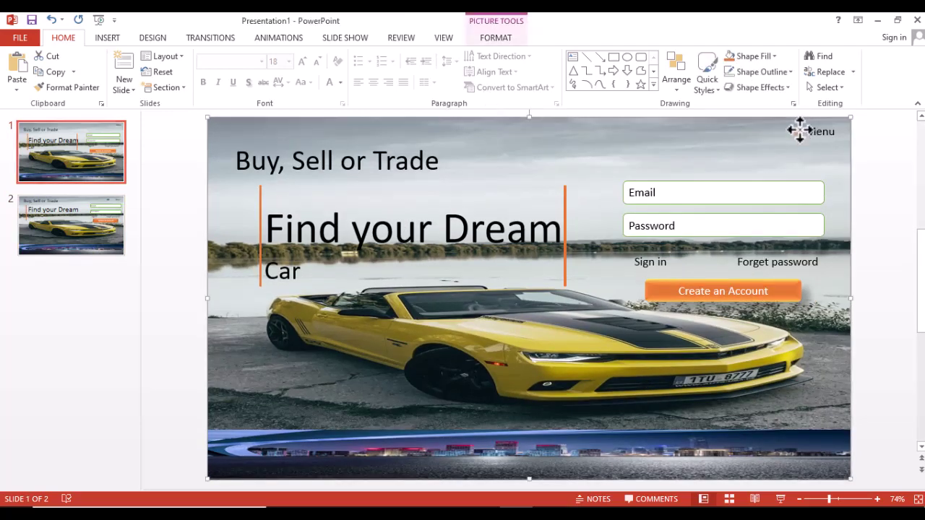
{"action": "left_click", "coordinate": [495, 37]}
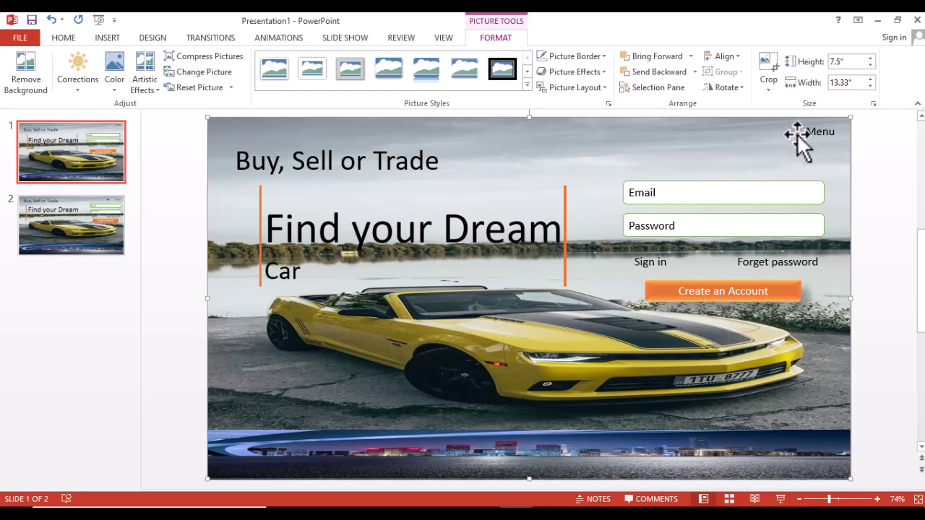
{"action": "left_click", "coordinate": [797, 134]}
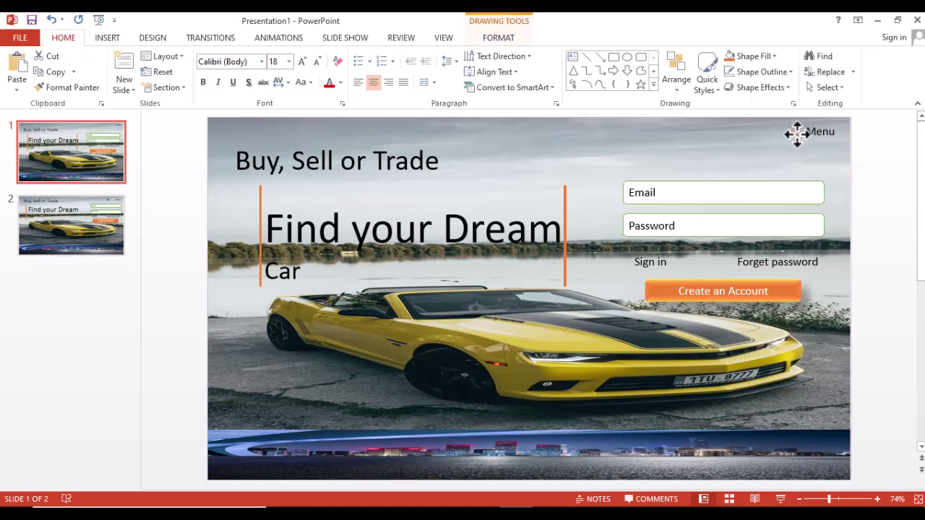
{"action": "left_click", "coordinate": [496, 39]}
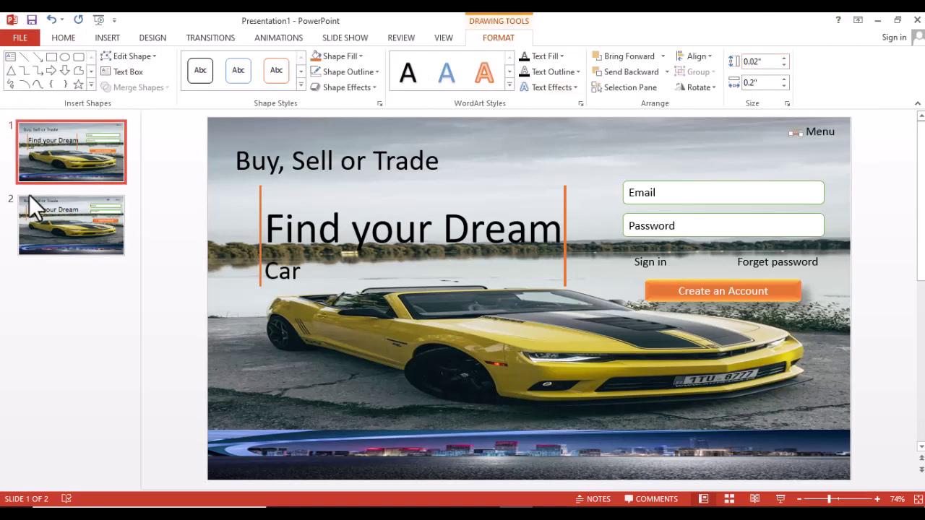
{"action": "left_click", "coordinate": [37, 211]}
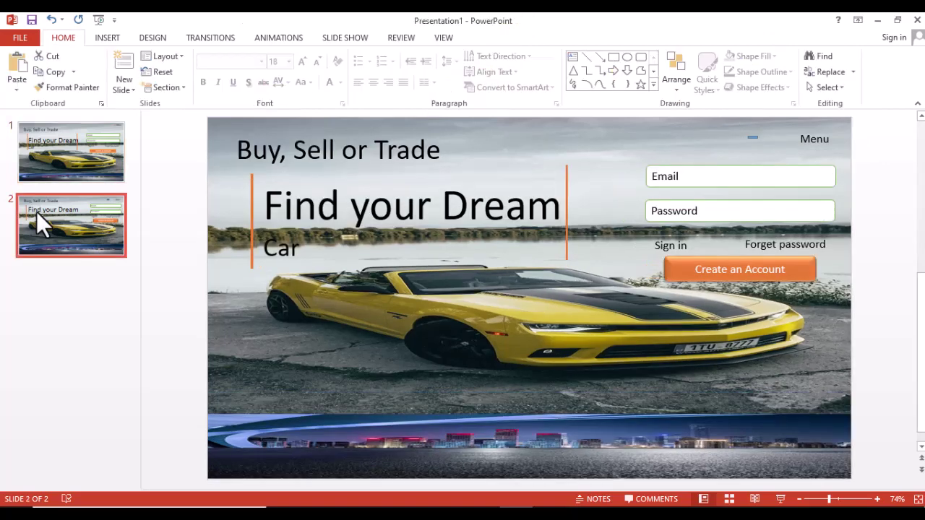
Reduce the height of the short line beside Menu to 0.02".
{"action": "left_click", "coordinate": [756, 135]}
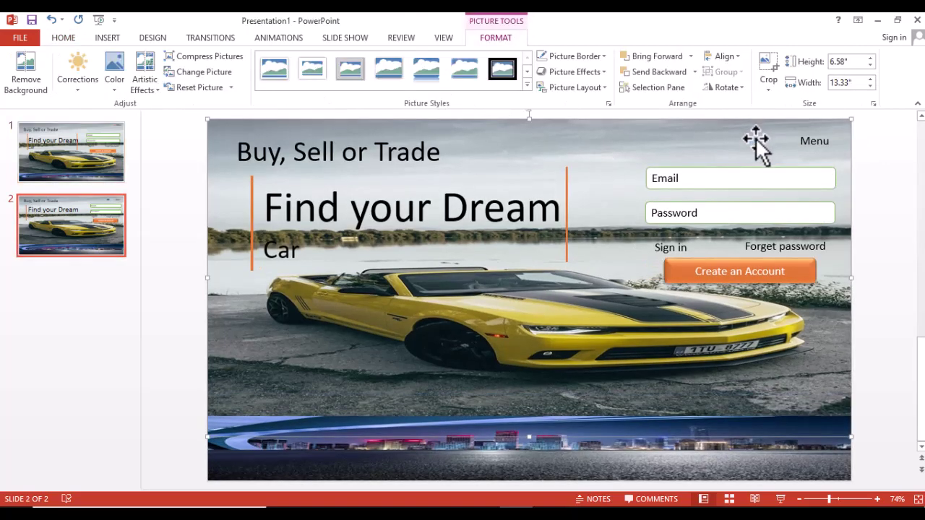
{"action": "left_click", "coordinate": [756, 138]}
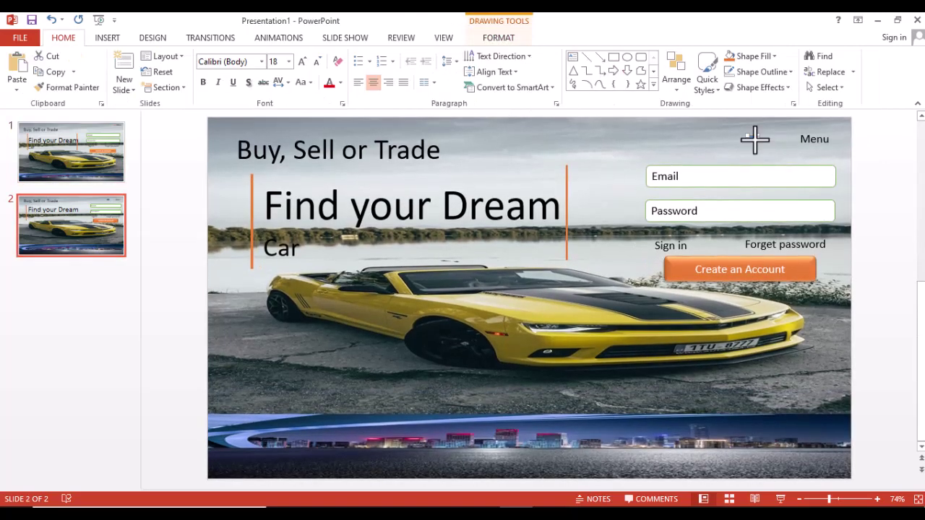
{"action": "left_click", "coordinate": [514, 36]}
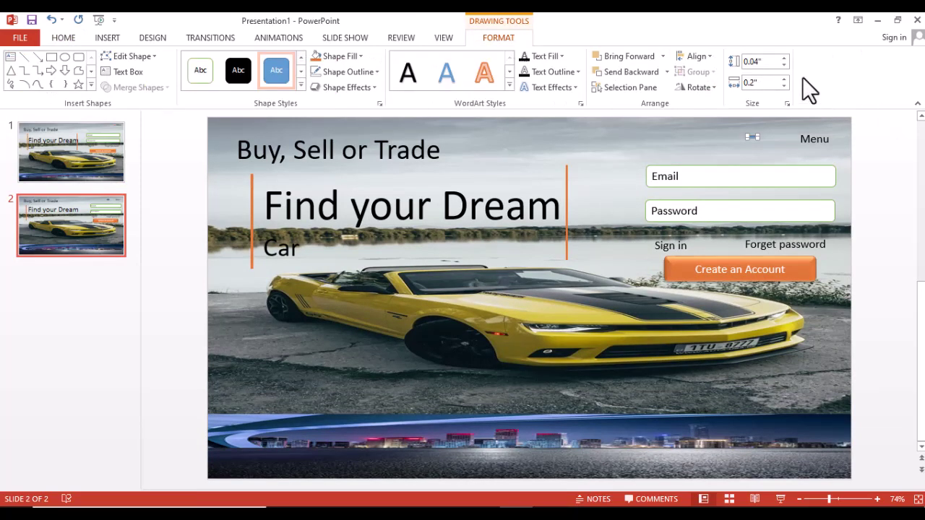
{"action": "left_click", "coordinate": [757, 63]}
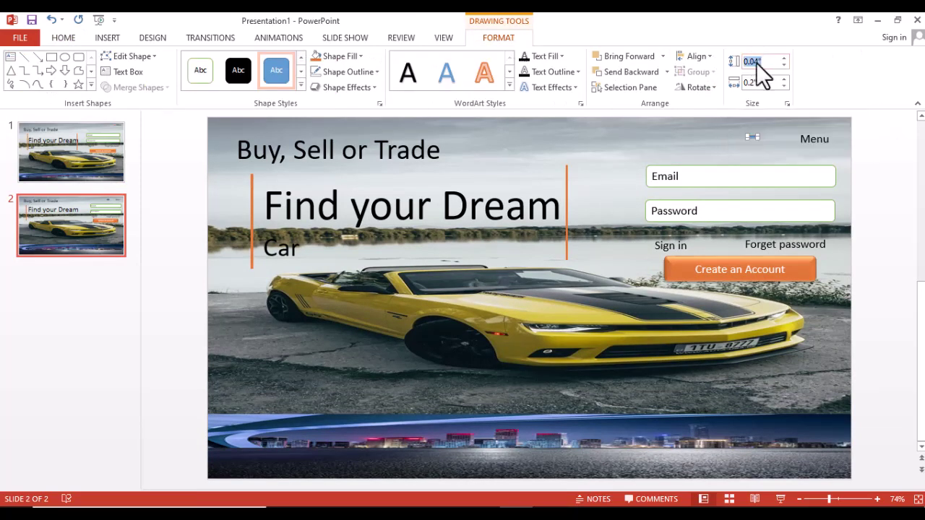
{"action": "left_click", "coordinate": [759, 64]}
{"action": "key", "text": "BackSpace"}
{"action": "type", "text": "2"}
{"action": "key", "text": "Return"}
{"action": "left_click", "coordinate": [772, 152]}
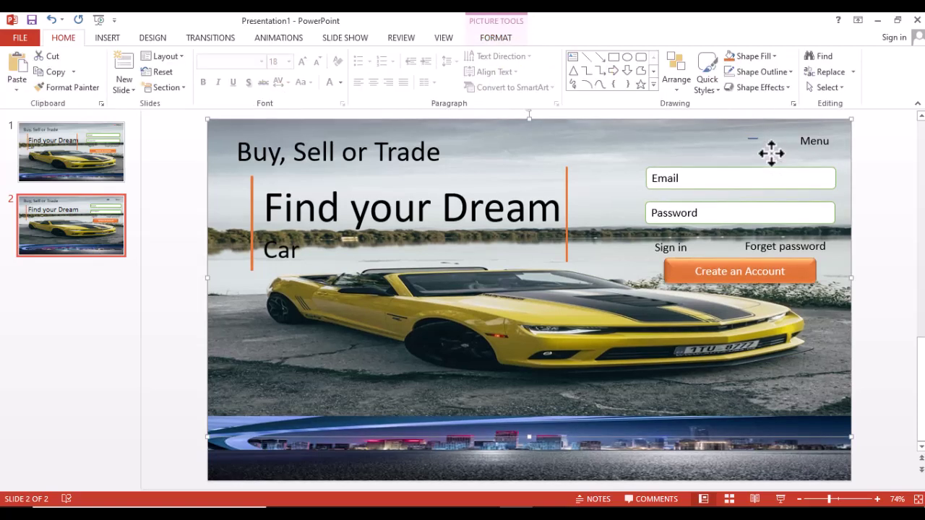
Give the short line an orange shape style and paste a copy of it.
{"action": "double_click", "coordinate": [751, 139]}
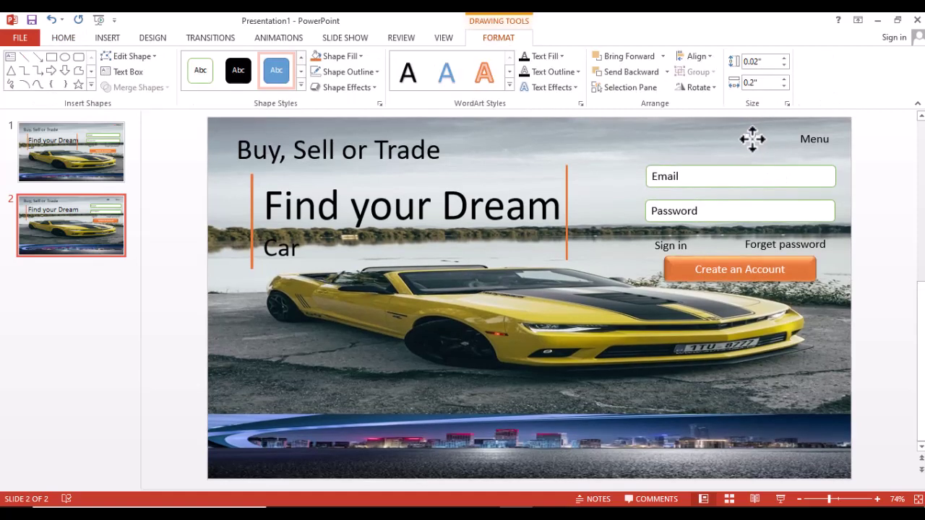
{"action": "left_click", "coordinate": [299, 87]}
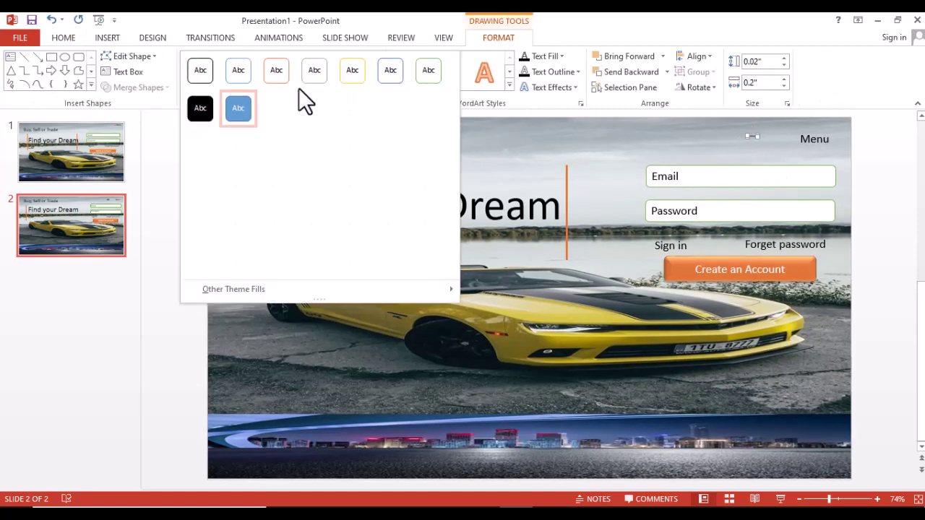
{"action": "left_click", "coordinate": [280, 119]}
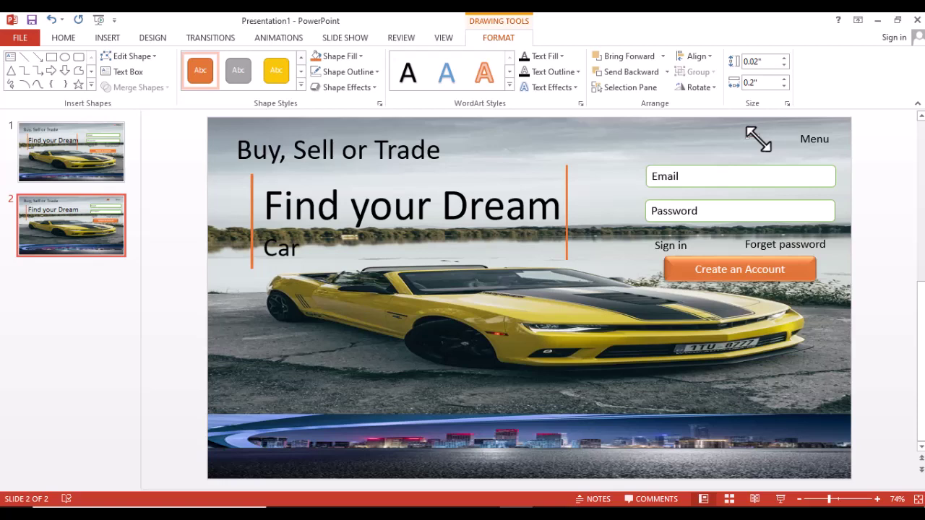
{"action": "key", "text": "ctrl+v"}
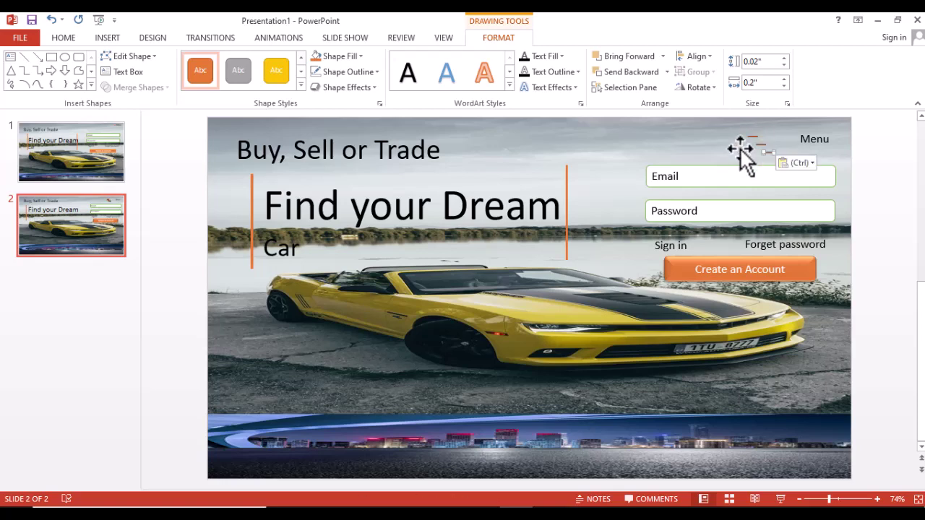
Move the pasted orange line just below the first beside Menu, keeping the car picture in place.
{"action": "left_click", "coordinate": [748, 139]}
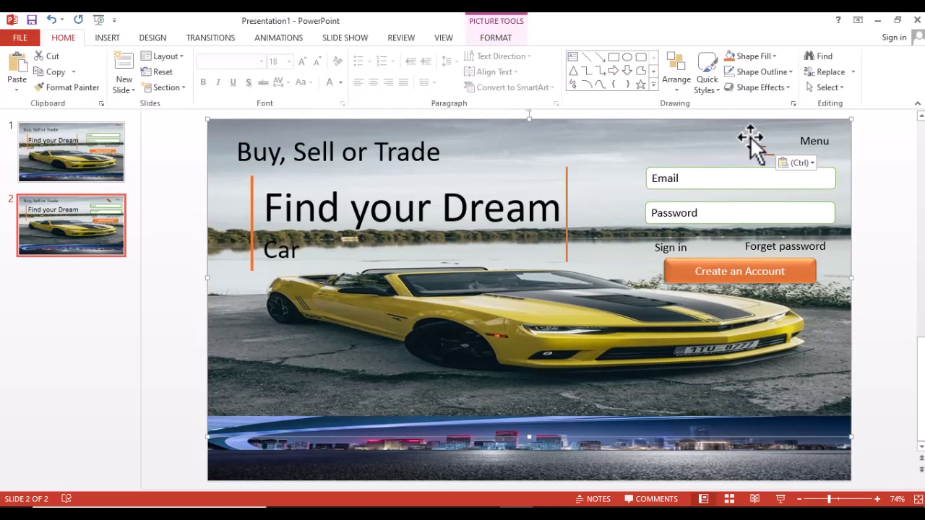
{"action": "left_click_drag", "start_coordinate": [754, 137], "coordinate": [749, 139]}
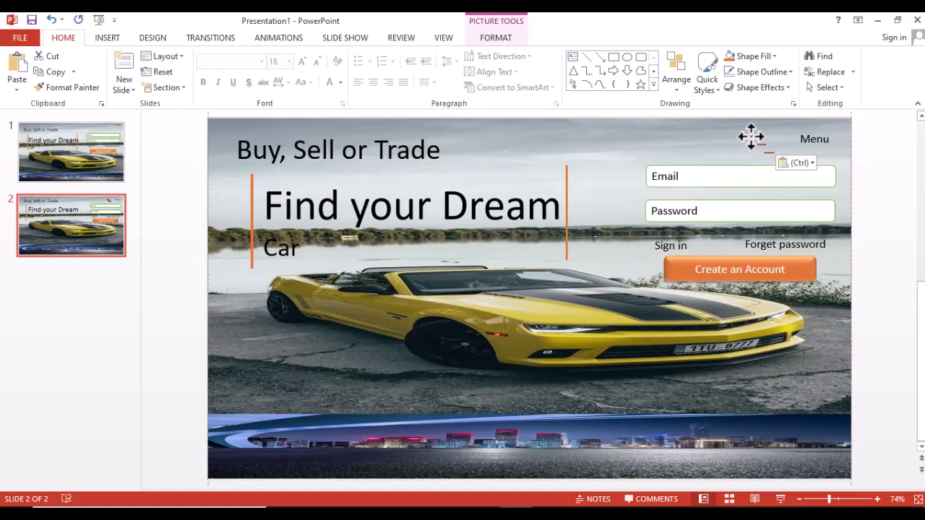
{"action": "left_click_drag", "start_coordinate": [749, 139], "coordinate": [756, 141]}
{"action": "left_click", "coordinate": [756, 141]}
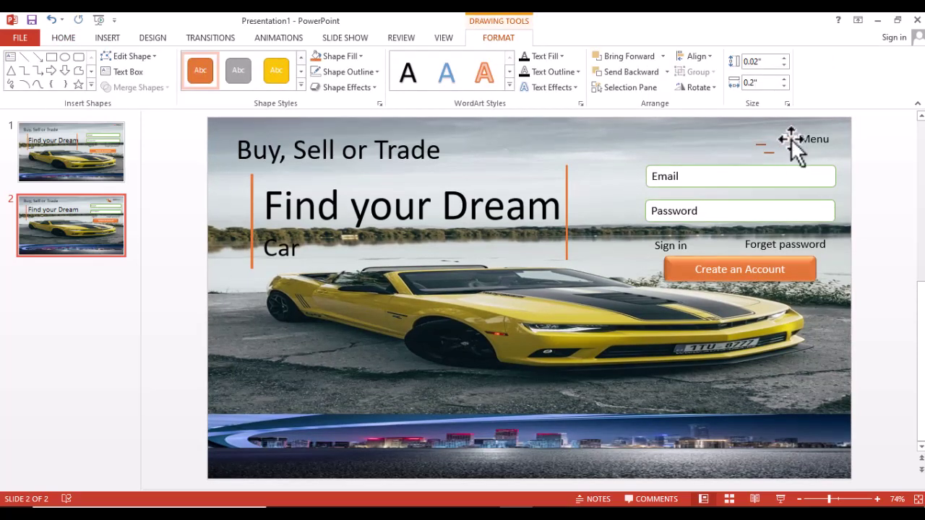
{"action": "left_click", "coordinate": [765, 143]}
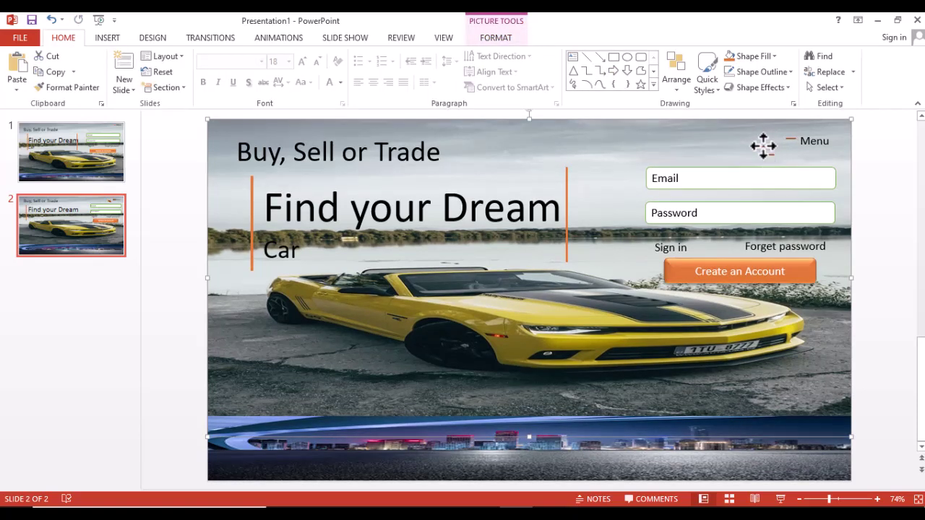
{"action": "scroll", "coordinate": [763, 147], "scroll_direction": "down", "scroll_amount": 1}
{"action": "scroll", "coordinate": [763, 146], "scroll_direction": "up", "scroll_amount": 1}
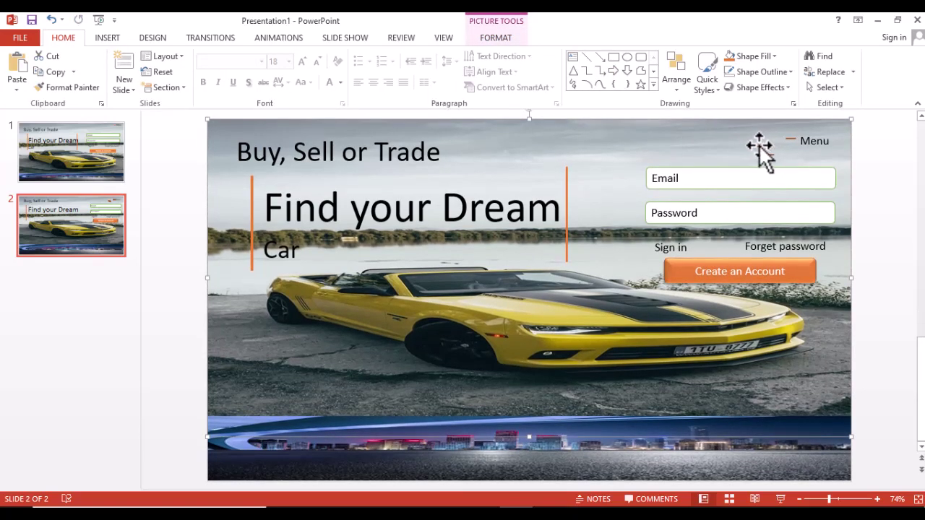
{"action": "double_click", "coordinate": [760, 145]}
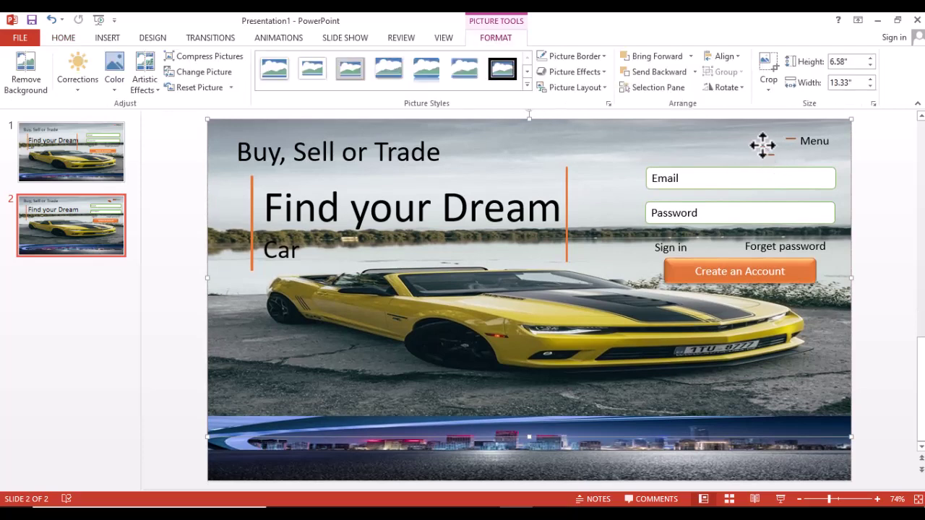
{"action": "scroll", "coordinate": [763, 146], "scroll_direction": "down", "scroll_amount": 1}
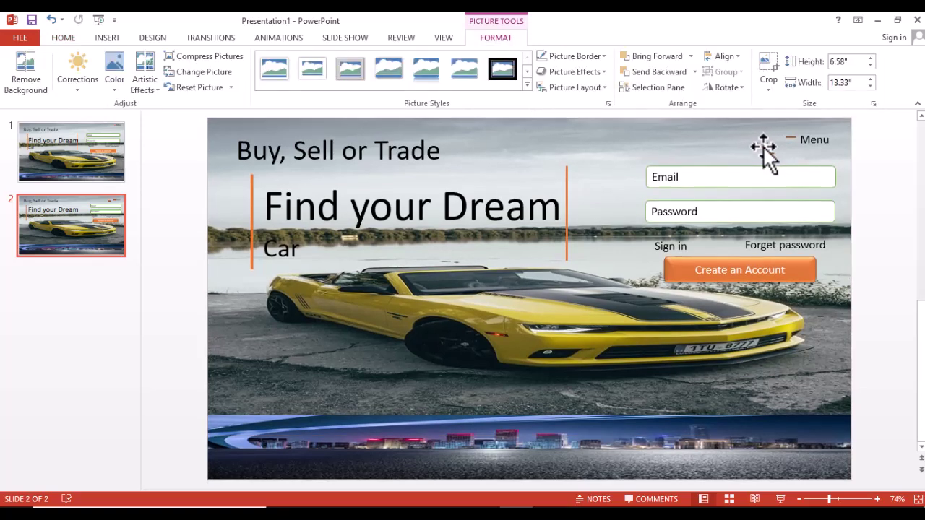
{"action": "left_click", "coordinate": [763, 146]}
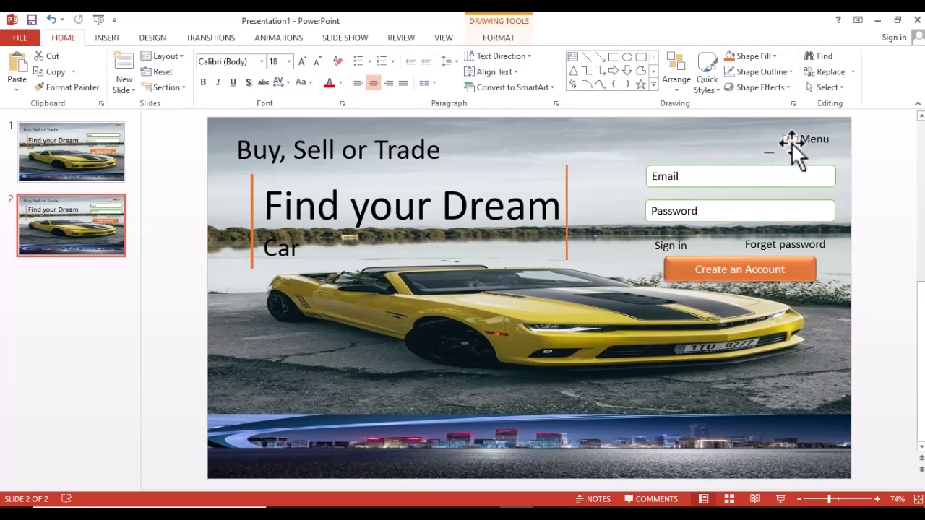
Drag the orange line copies next to Menu, avoiding the background car picture.
{"action": "left_click_drag", "start_coordinate": [793, 137], "coordinate": [792, 138]}
{"action": "left_click", "coordinate": [770, 151]}
{"action": "double_click", "coordinate": [770, 152]}
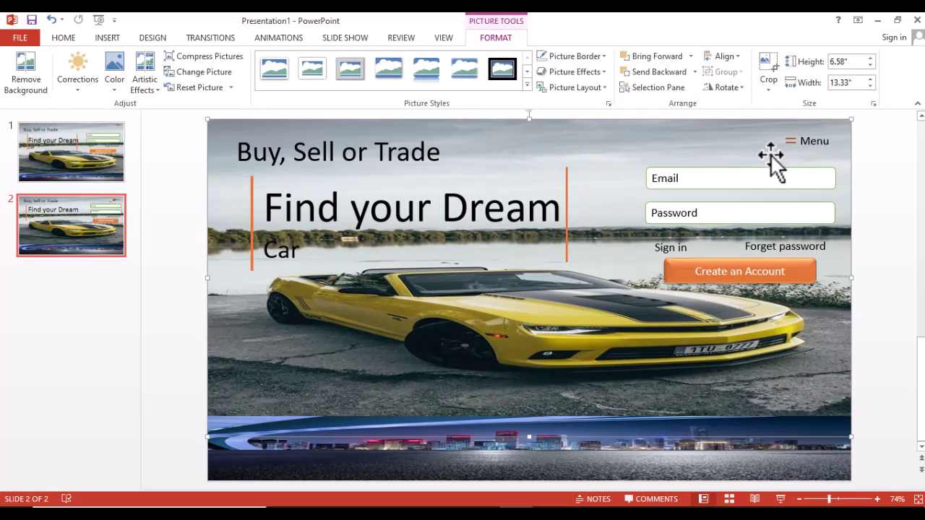
{"action": "left_click", "coordinate": [770, 153]}
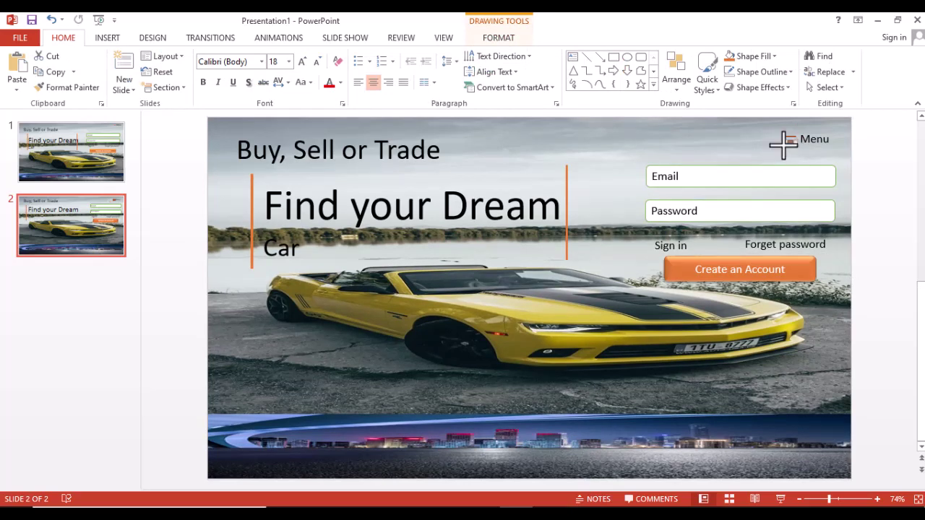
{"action": "left_click", "coordinate": [797, 155]}
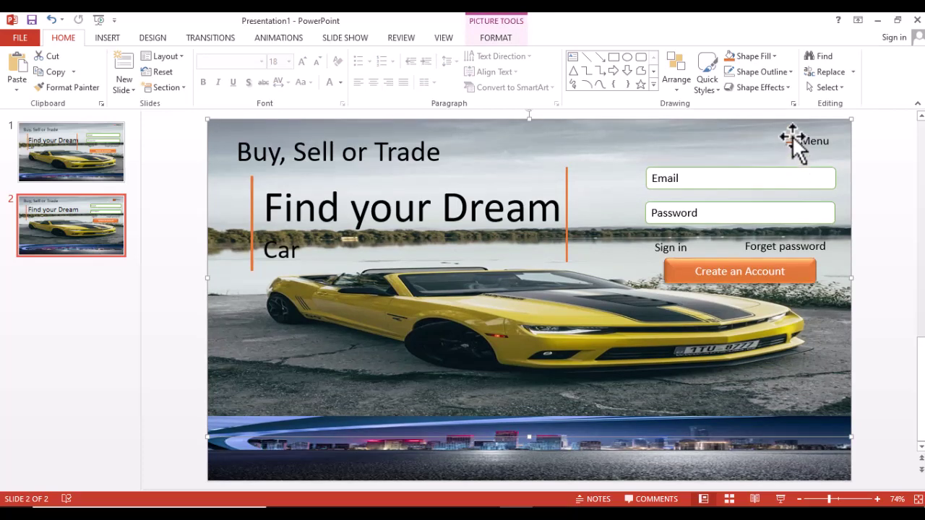
{"action": "left_click", "coordinate": [790, 138]}
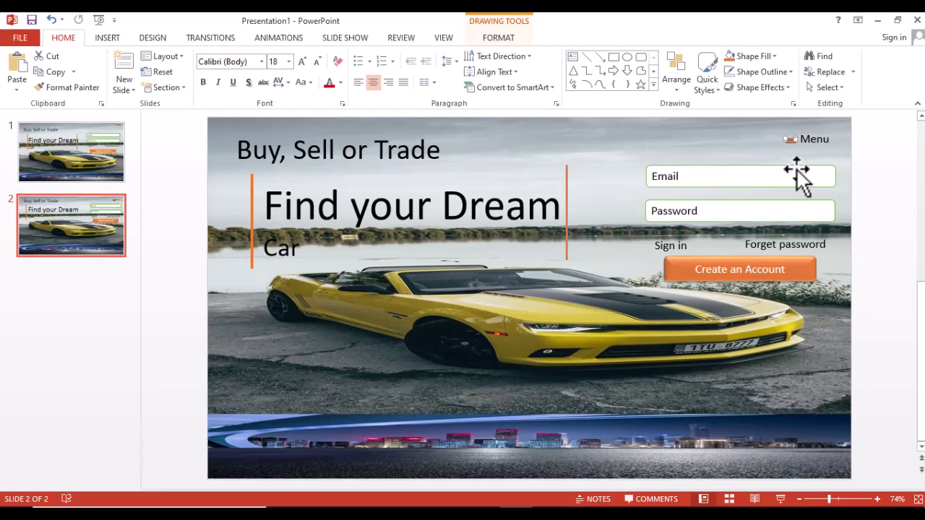
{"action": "left_click", "coordinate": [793, 160]}
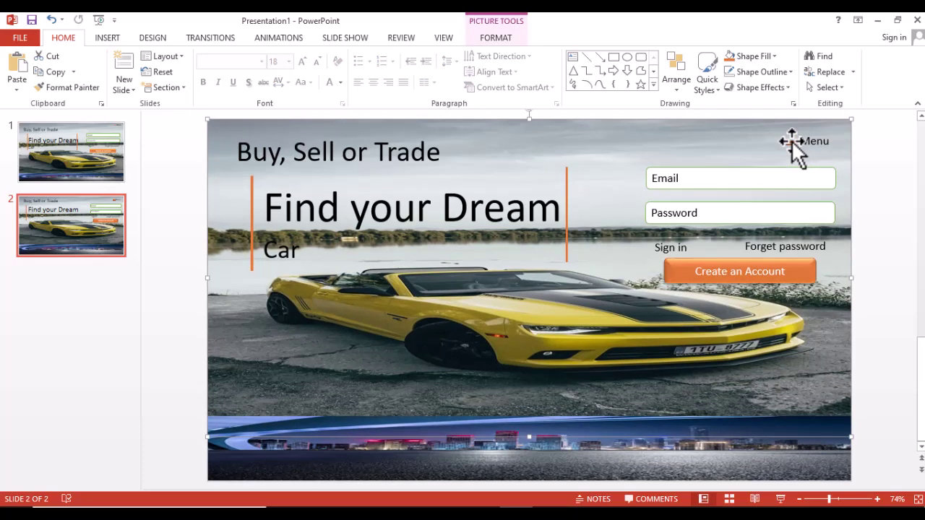
{"action": "left_click", "coordinate": [792, 140]}
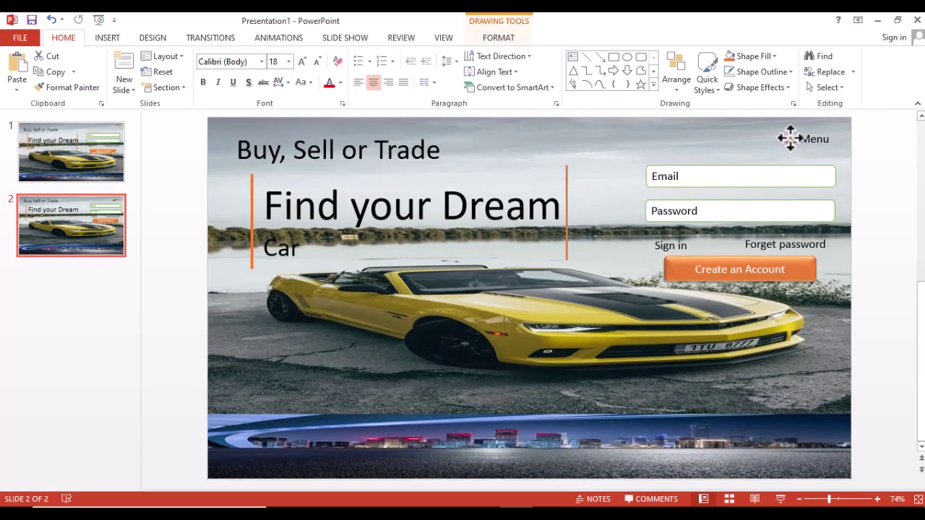
{"action": "left_click", "coordinate": [782, 162]}
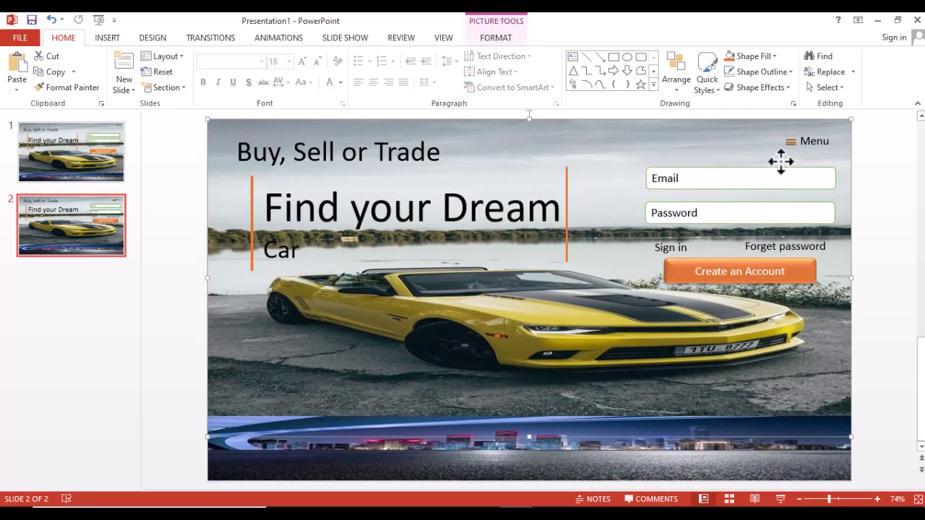
Adjust the Menu text box and finish stacking three orange lines into a hamburger icon.
{"action": "left_click", "coordinate": [808, 145]}
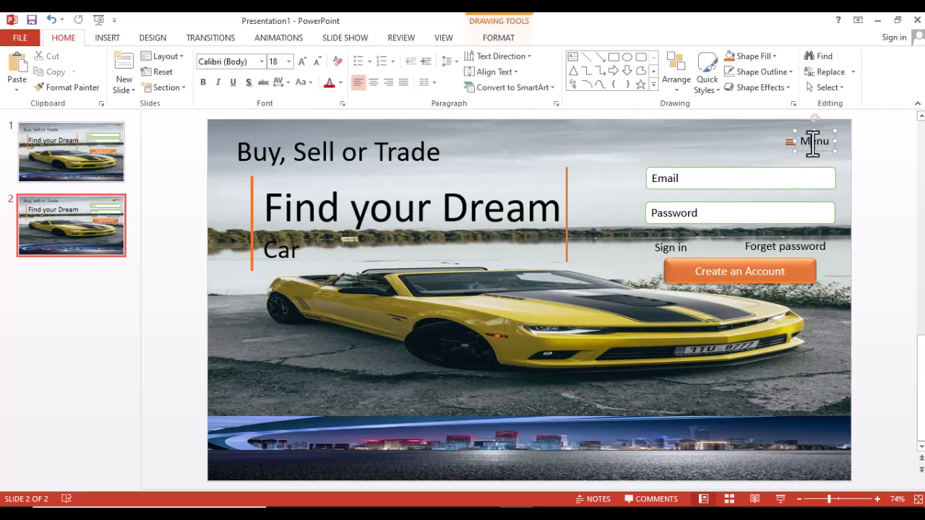
{"action": "left_click_drag", "start_coordinate": [807, 136], "coordinate": [801, 133]}
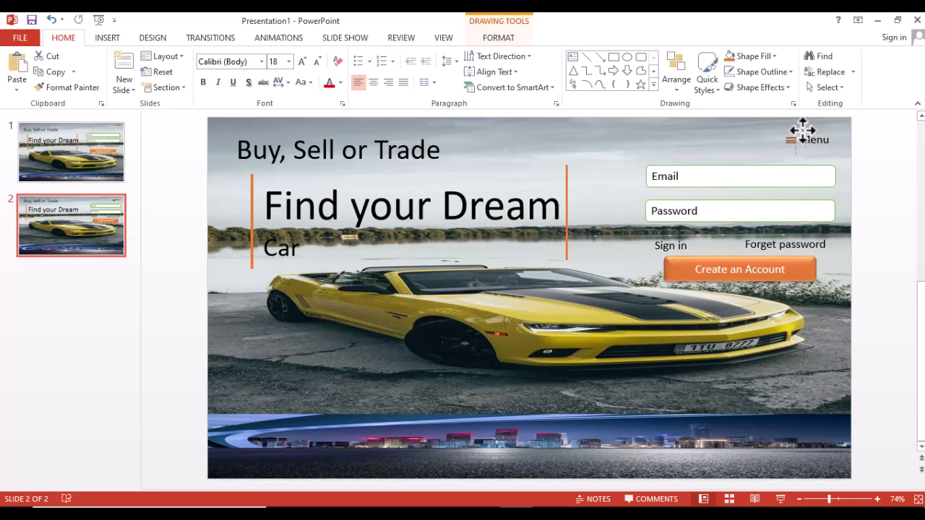
{"action": "left_click_drag", "start_coordinate": [801, 132], "coordinate": [800, 130]}
{"action": "left_click", "coordinate": [682, 160]}
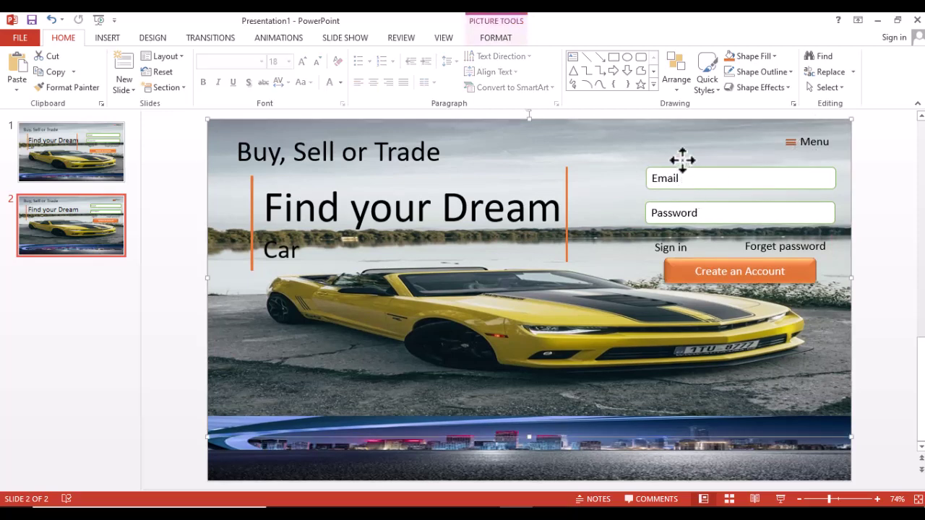
{"action": "double_click", "coordinate": [792, 141]}
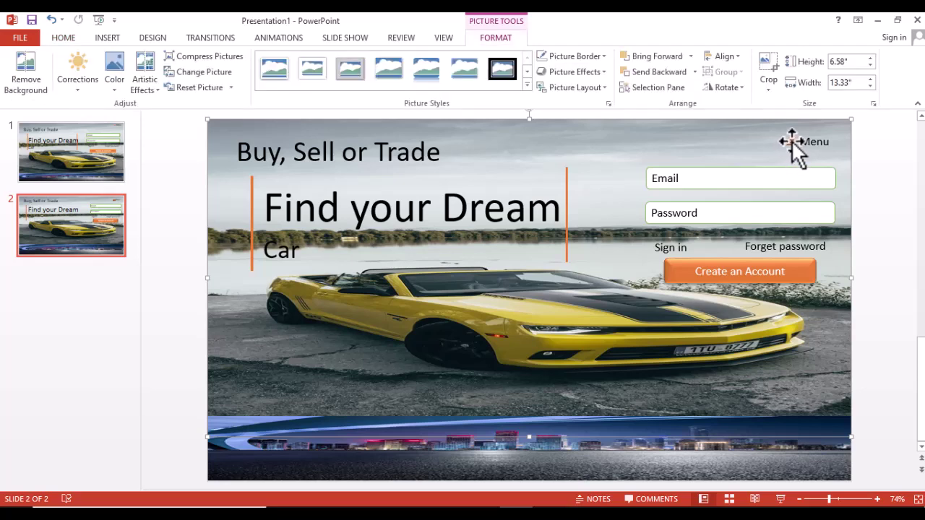
{"action": "left_click", "coordinate": [793, 143]}
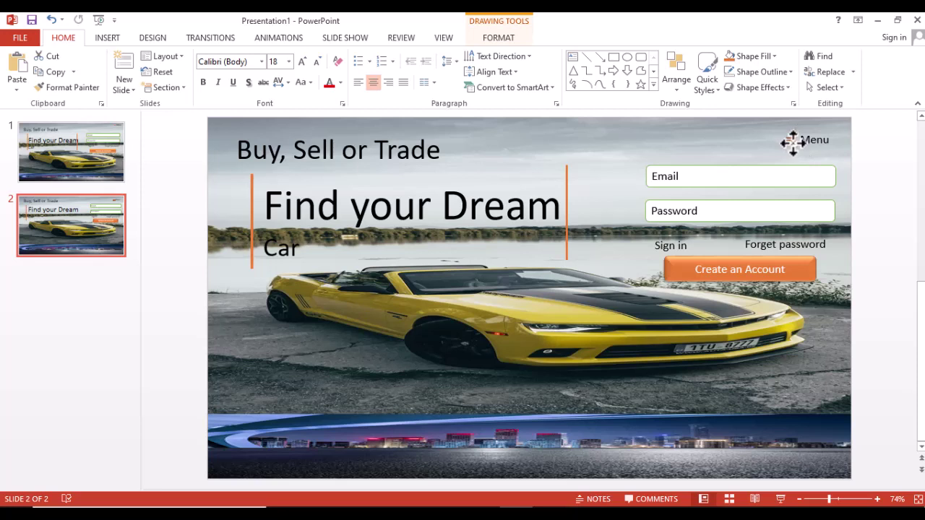
{"action": "left_click", "coordinate": [777, 149]}
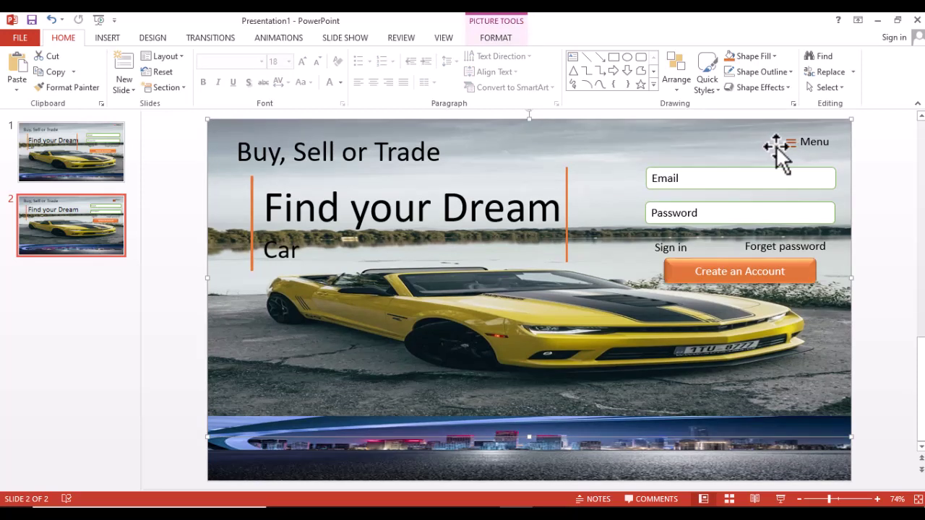
{"action": "left_click", "coordinate": [791, 146]}
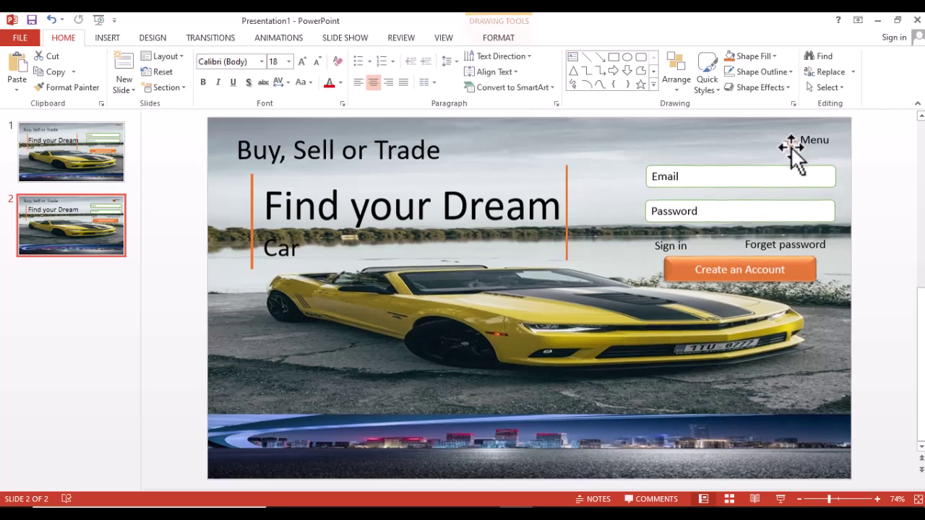
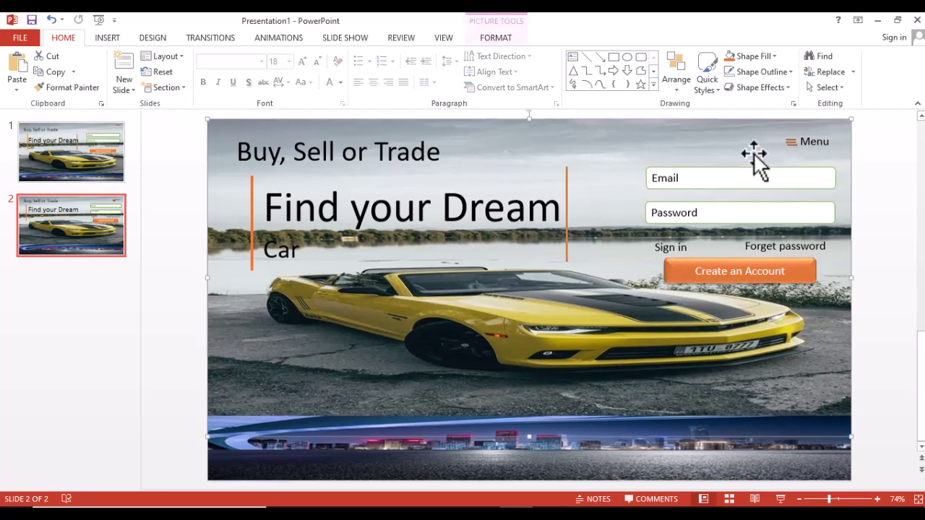
Check the background car photo and the Menu label, then switch to slide 1.
{"action": "left_click", "coordinate": [754, 152]}
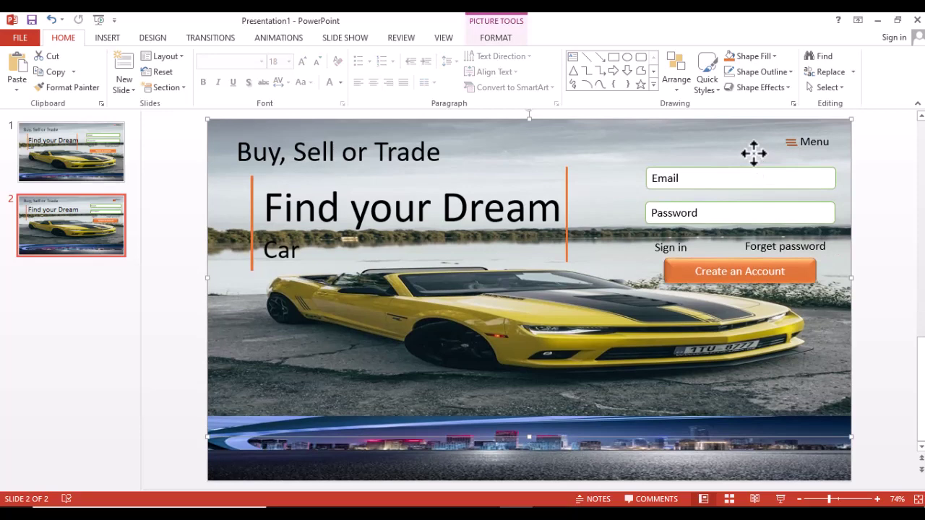
{"action": "left_click", "coordinate": [795, 145]}
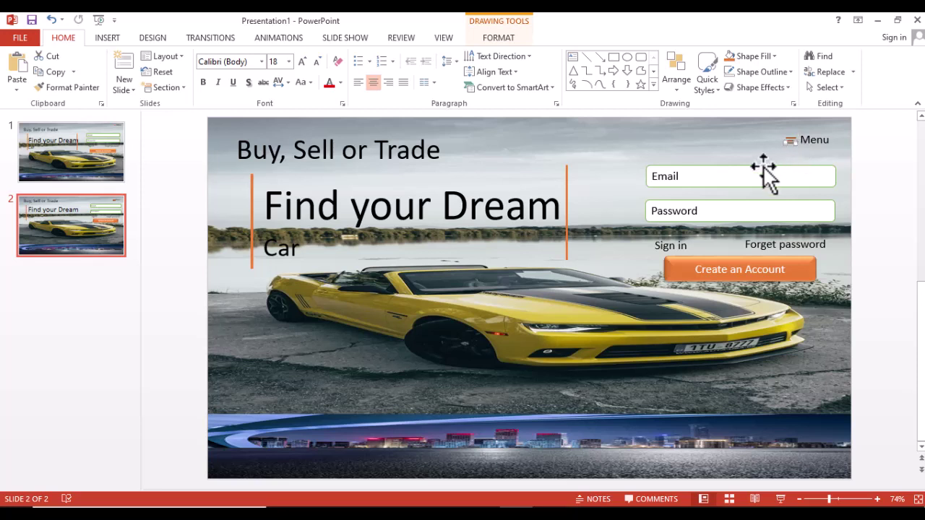
{"action": "left_click", "coordinate": [762, 163]}
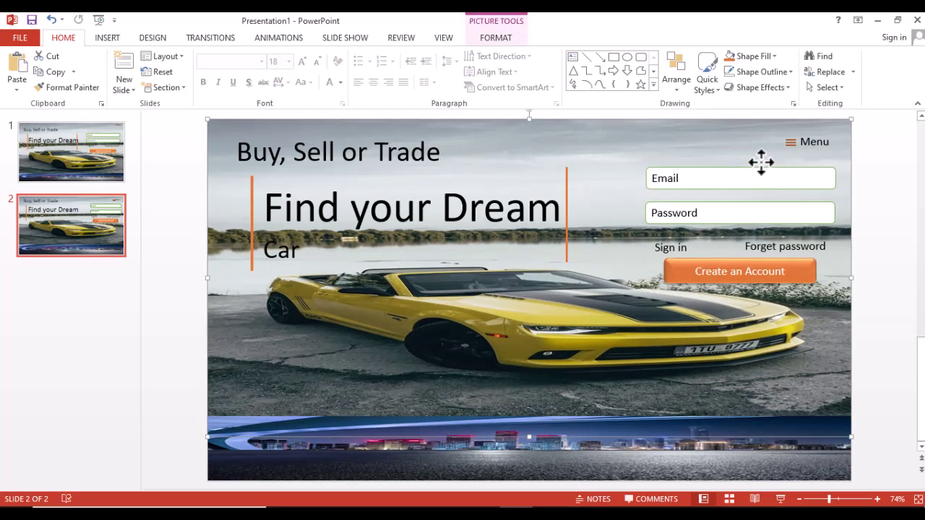
{"action": "left_click", "coordinate": [105, 170]}
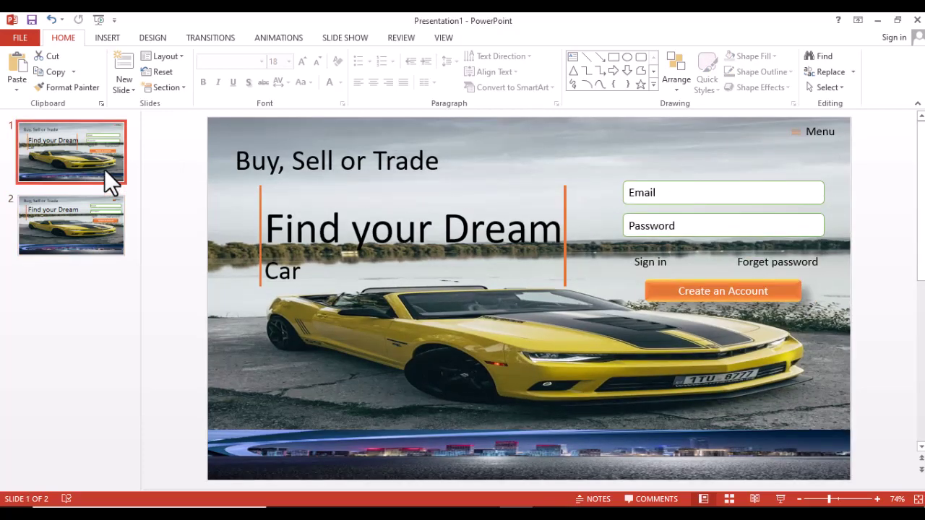
Flip between slide 2 and slide 1 to compare them, ending on slide 2.
{"action": "left_click", "coordinate": [91, 226]}
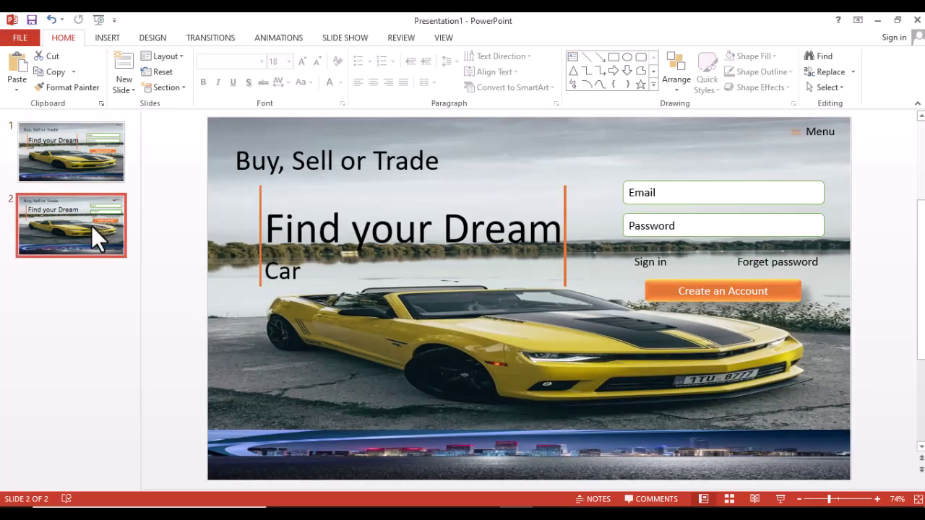
{"action": "left_click", "coordinate": [46, 149]}
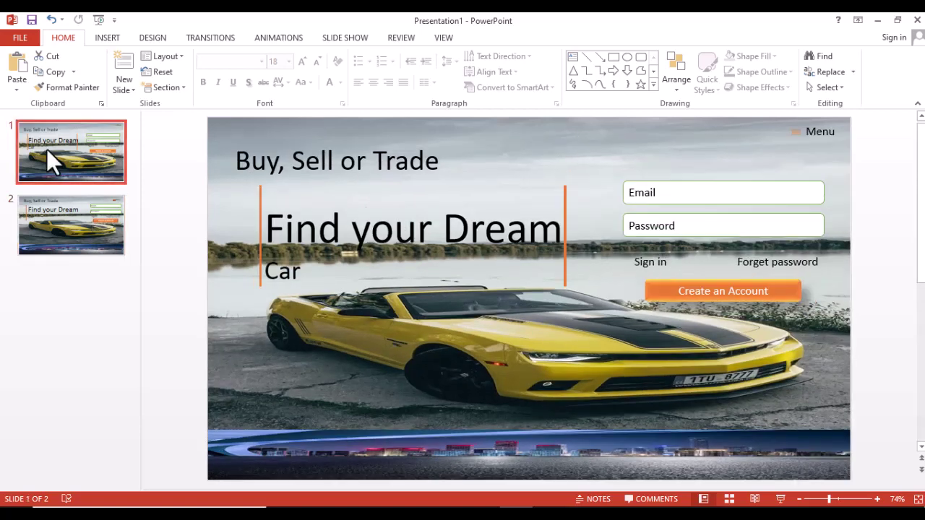
{"action": "left_click", "coordinate": [58, 223]}
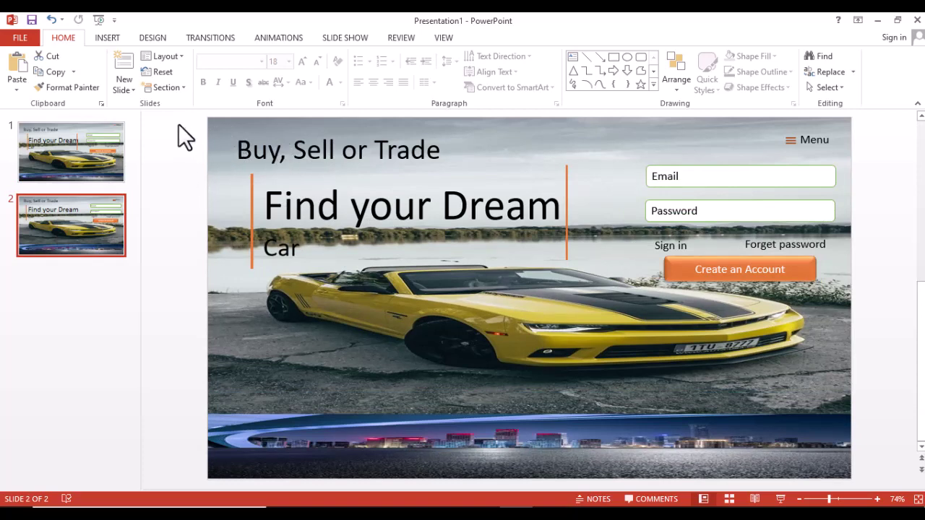
Select every object on slide 2 and group them with Ctrl+G.
{"action": "mouse_move", "coordinate": [178, 122]}
{"action": "left_mouse_down"}
{"action": "mouse_move", "coordinate": [146, 174]}
{"action": "mouse_move", "coordinate": [170, 163]}
{"action": "left_mouse_up"}
{"action": "mouse_move", "coordinate": [178, 112]}
{"action": "left_mouse_down"}
{"action": "mouse_move", "coordinate": [864, 456]}
{"action": "mouse_move", "coordinate": [859, 485]}
{"action": "left_mouse_up"}
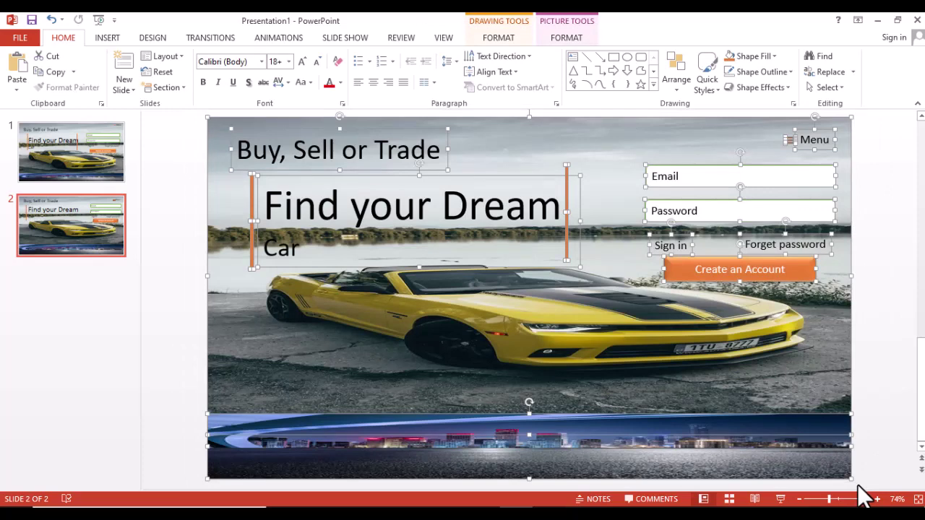
{"action": "key", "text": "ctrl+g"}
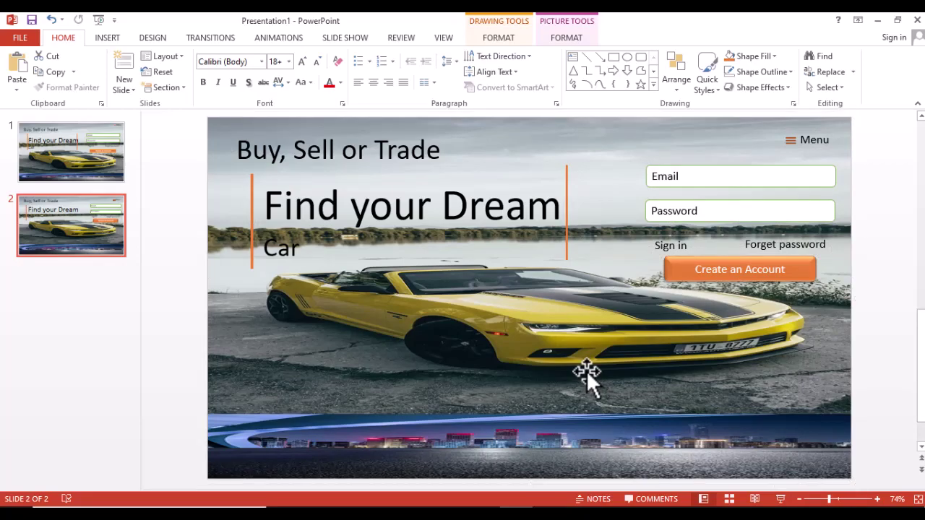
Line the grouped design up with the slide edges and start the slide show.
{"action": "mouse_move", "coordinate": [586, 370]}
{"action": "left_mouse_down"}
{"action": "mouse_move", "coordinate": [678, 425]}
{"action": "mouse_move", "coordinate": [670, 400]}
{"action": "mouse_move", "coordinate": [579, 397]}
{"action": "left_mouse_up"}
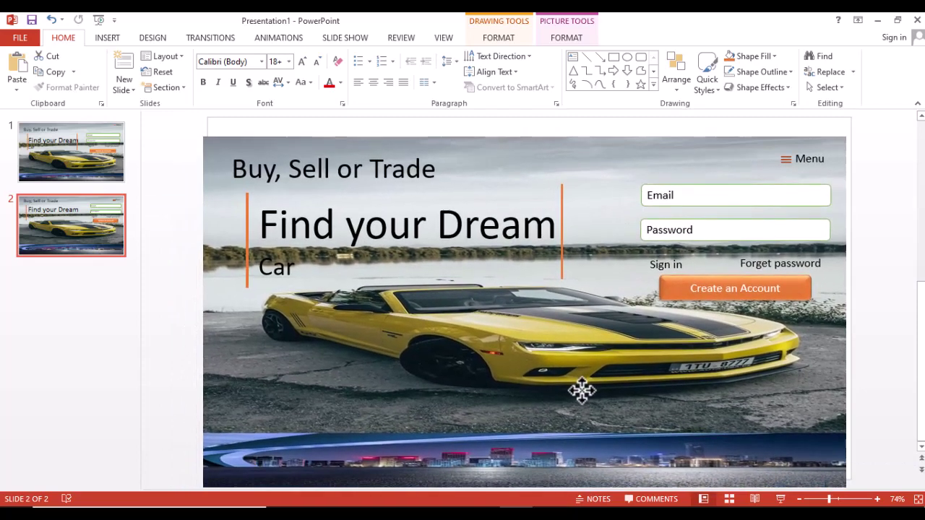
{"action": "left_click_drag", "start_coordinate": [579, 397], "coordinate": [588, 371]}
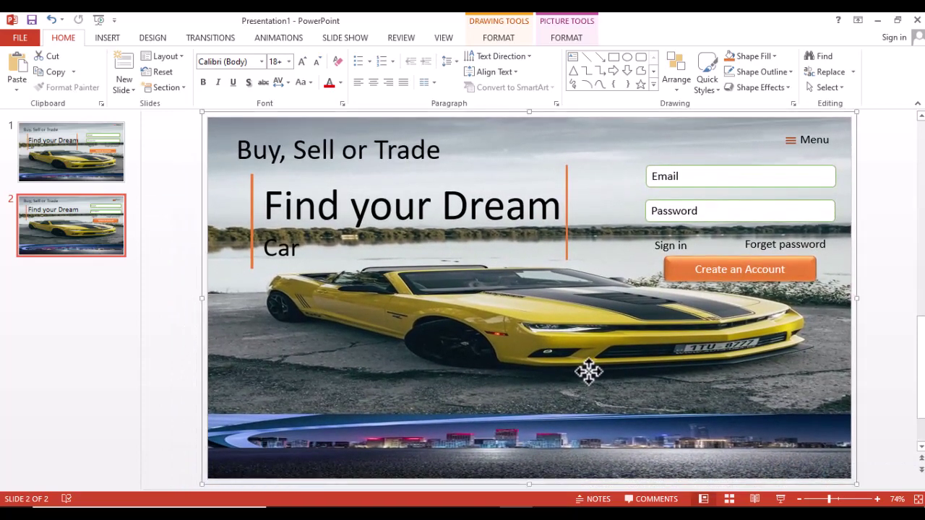
{"action": "left_click", "coordinate": [97, 20]}
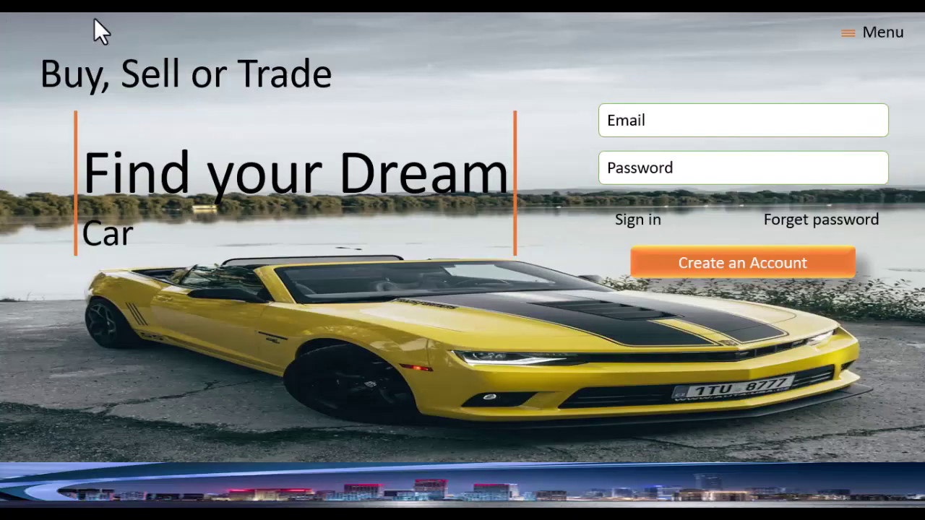